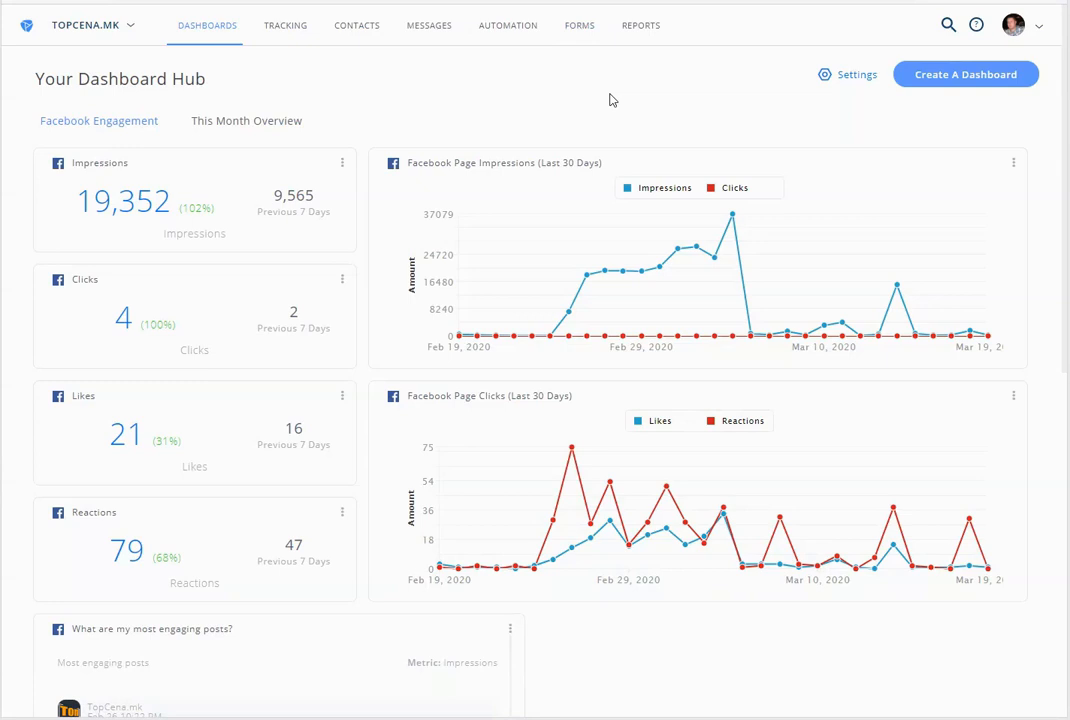
Download the WooCommerce plugin zip from Platform.ly's Api Docs & Keys page
{"action": "left_click", "coordinate": [1027, 30]}
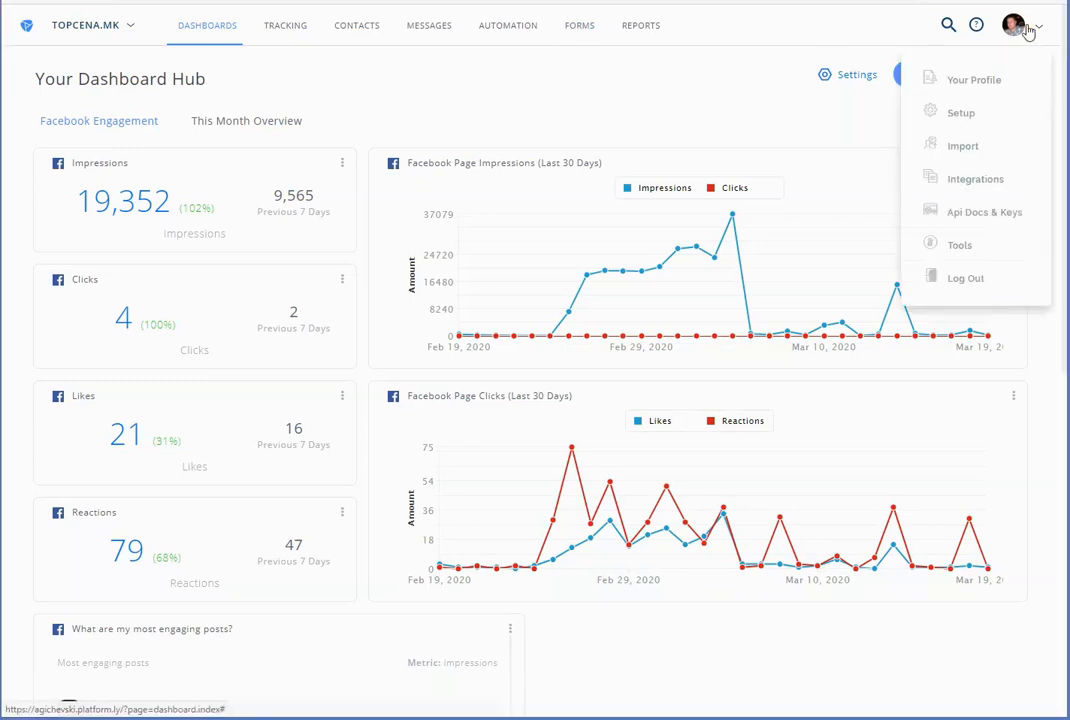
{"action": "left_click", "coordinate": [994, 215]}
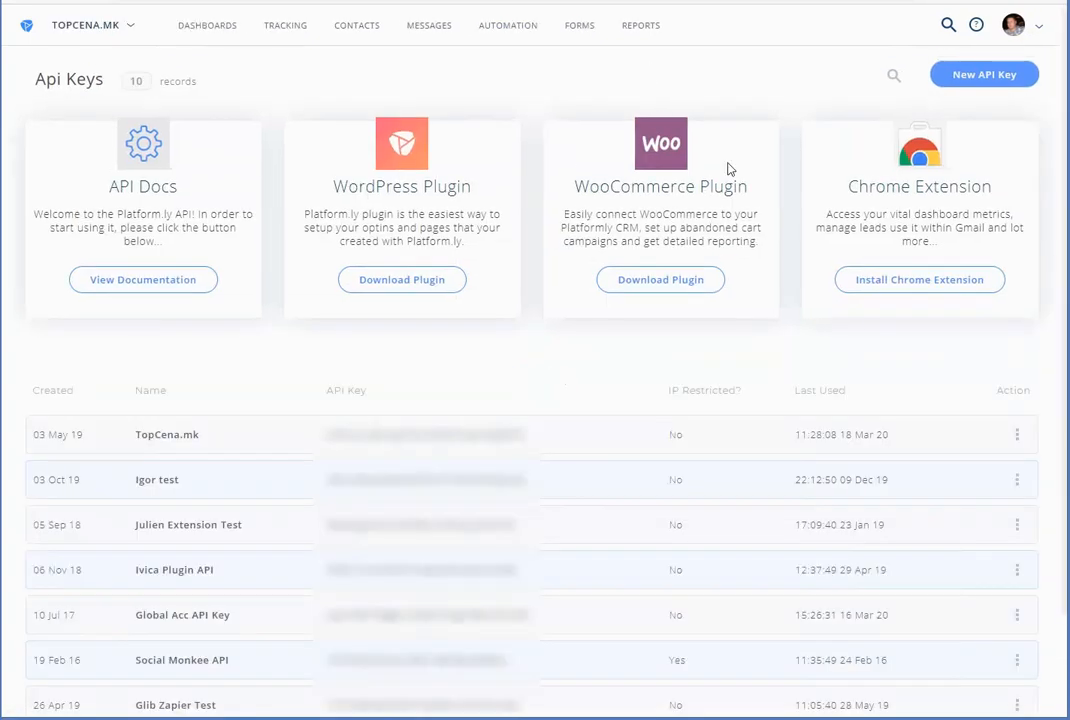
{"action": "left_click", "coordinate": [684, 287]}
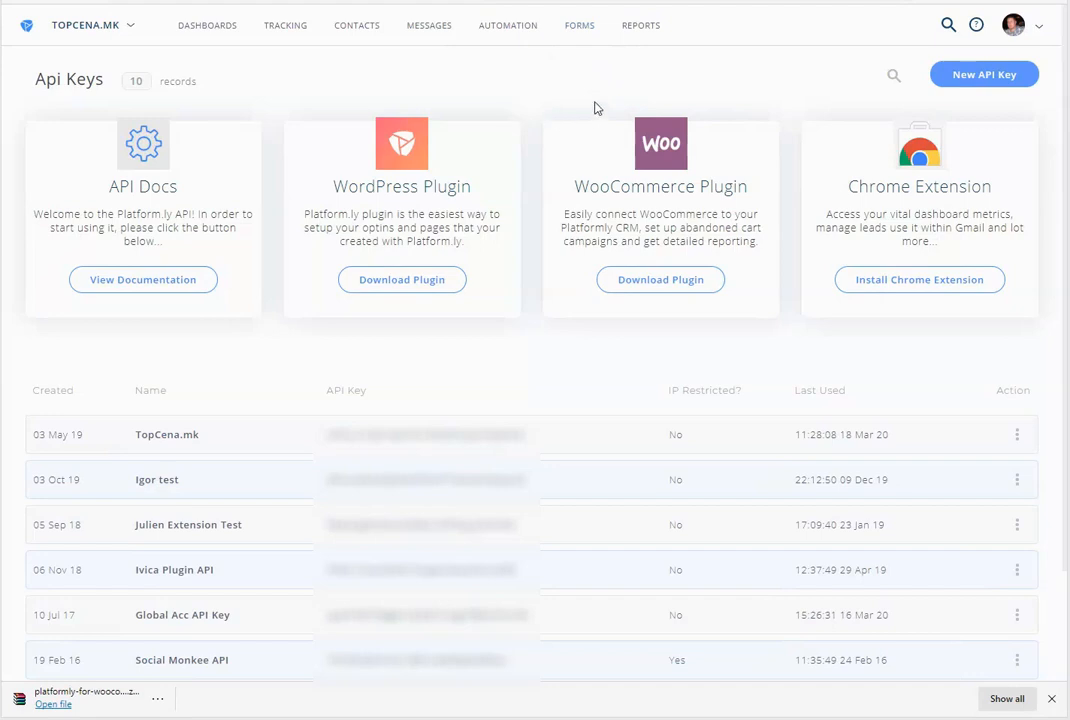
Upload platformly-for-woocommerce.zip through WordPress's Add New > Upload Plugin
{"action": "left_click", "coordinate": [59, 2]}
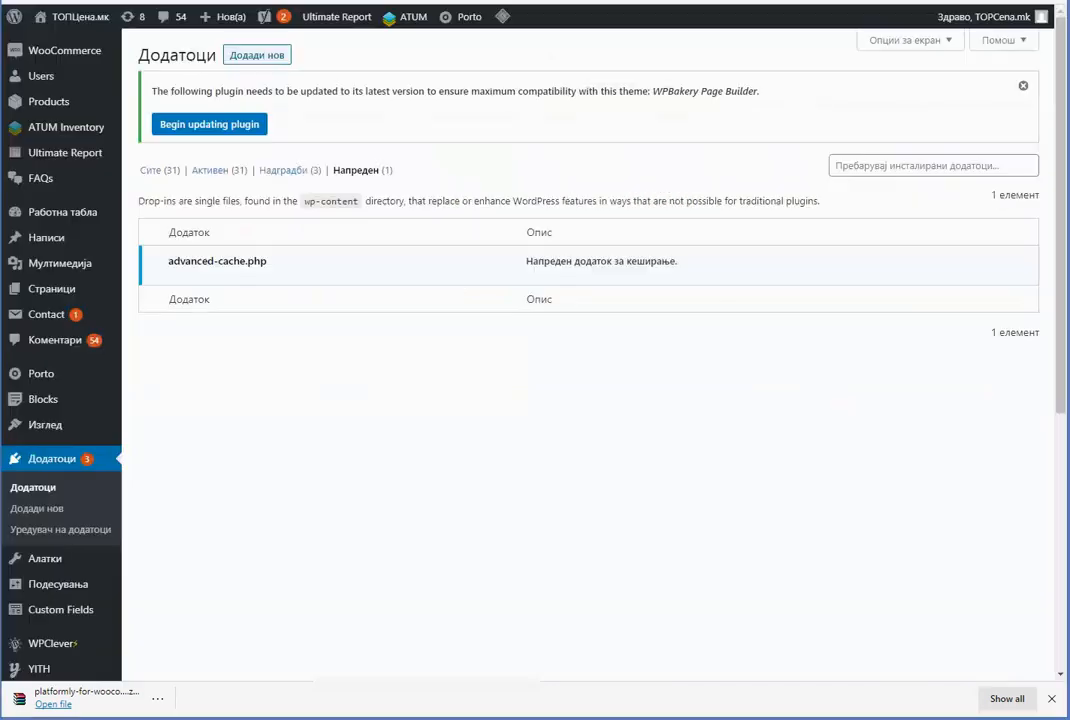
{"action": "left_click", "coordinate": [259, 55]}
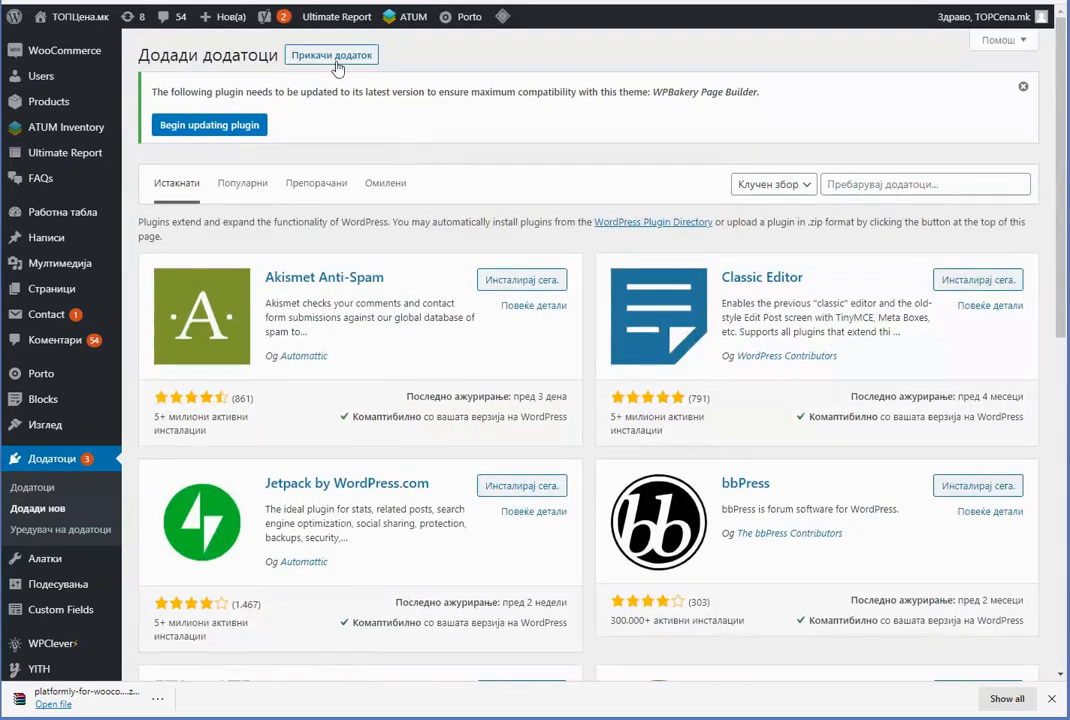
{"action": "left_click", "coordinate": [310, 55]}
{"action": "left_click", "coordinate": [480, 277]}
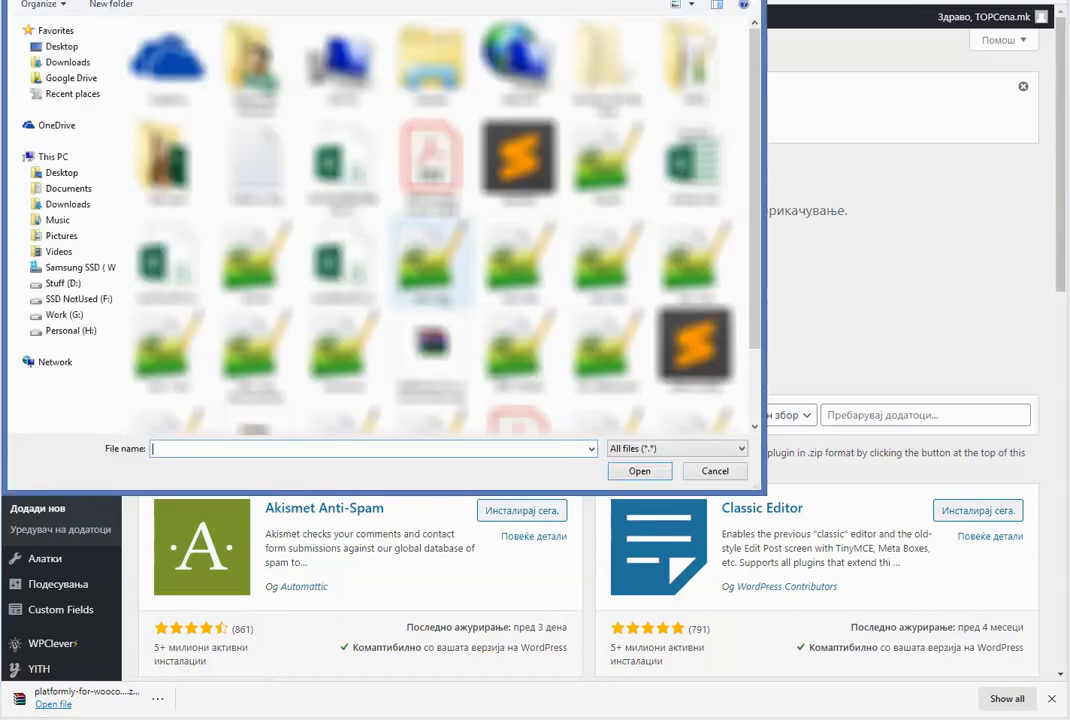
{"action": "scroll", "coordinate": [560, 230], "scroll_direction": "down", "scroll_amount": 1}
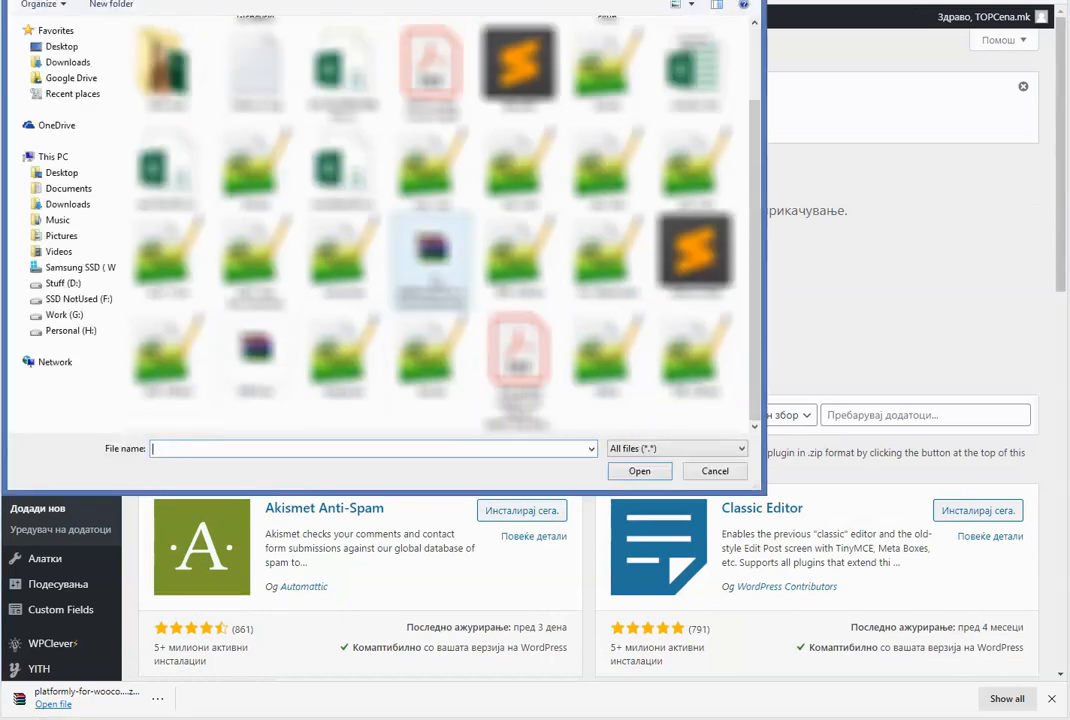
{"action": "left_click", "coordinate": [430, 255]}
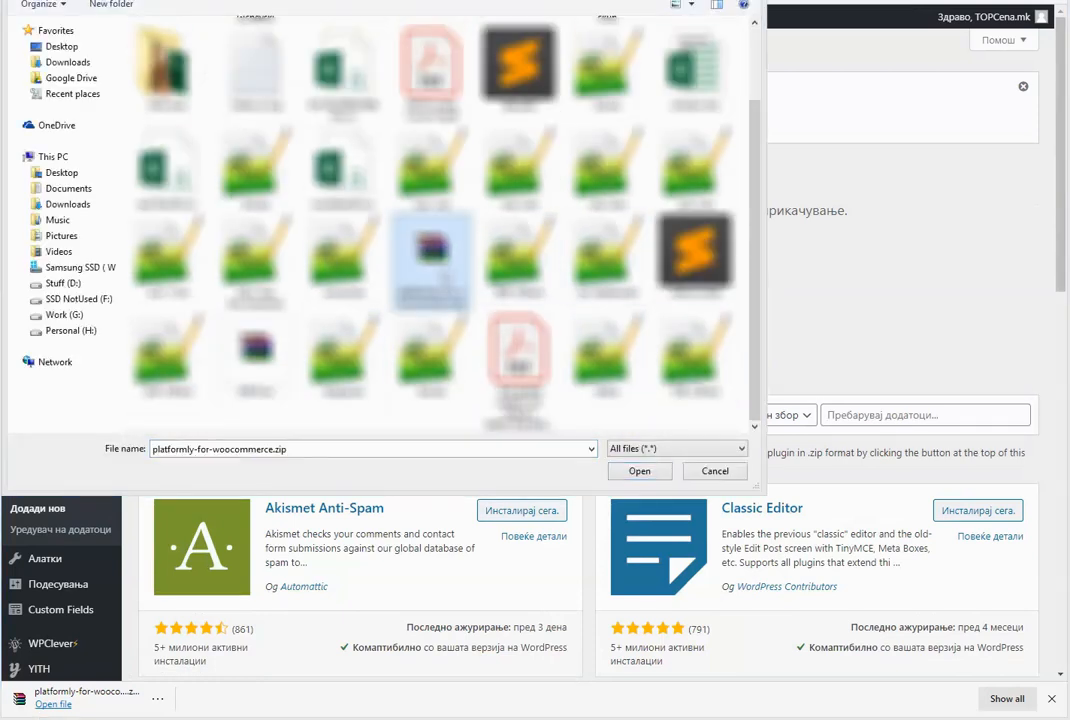
{"action": "left_click", "coordinate": [640, 471]}
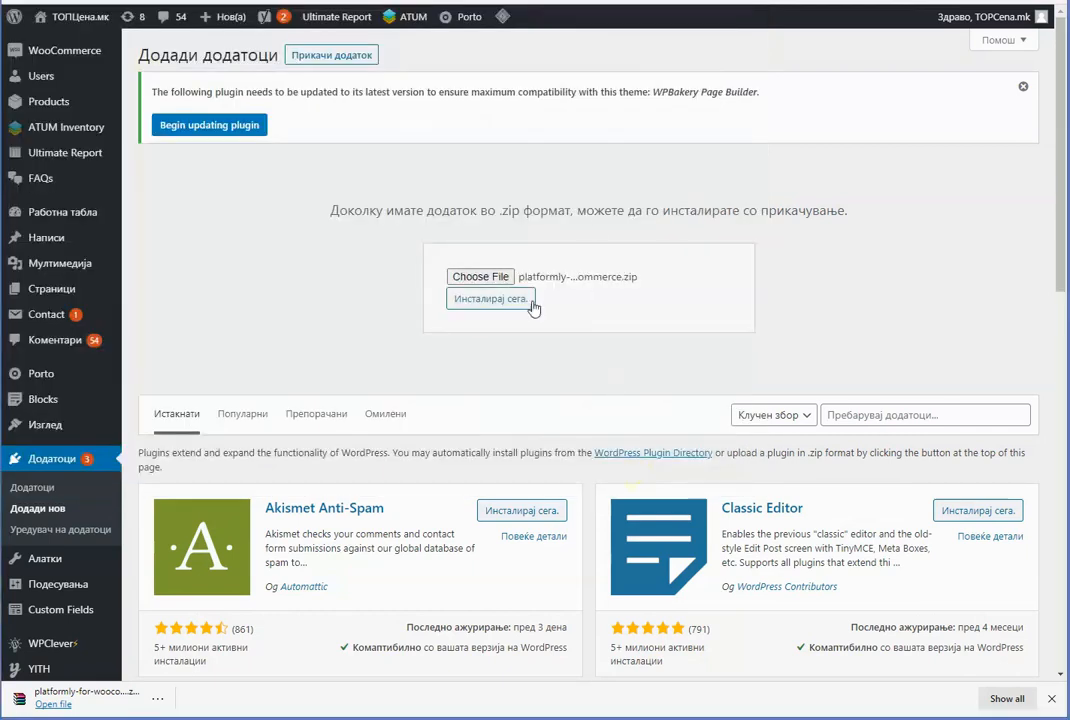
Install and activate the uploaded Platform.ly for WooCommerce plugin
{"action": "left_click", "coordinate": [495, 298]}
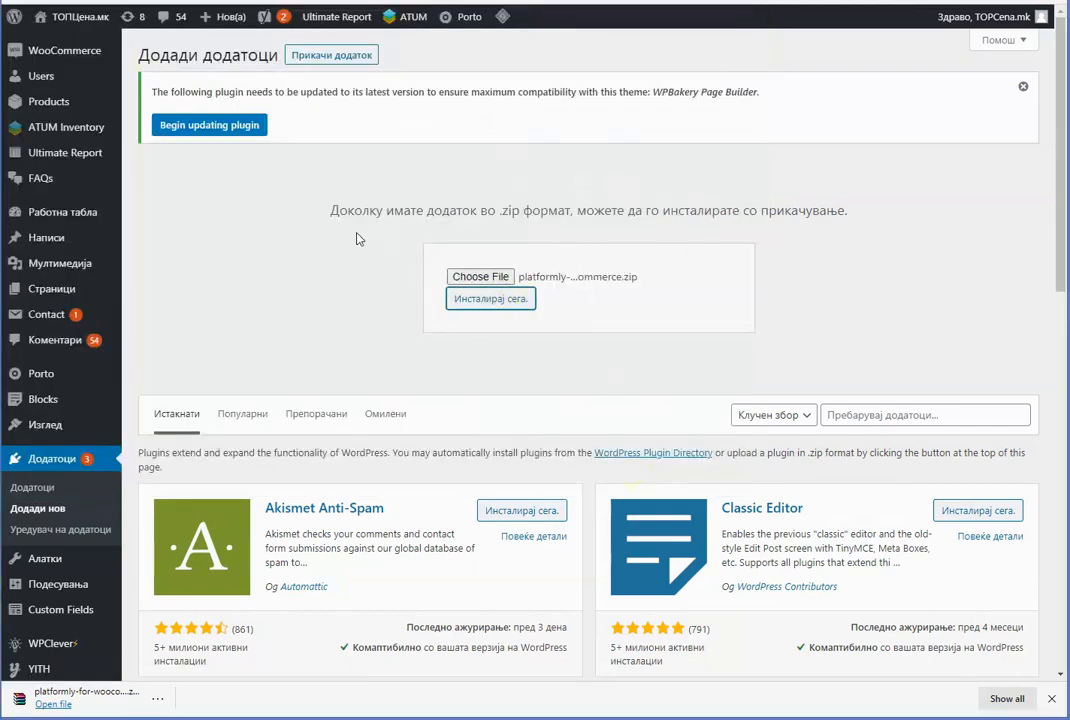
{"action": "left_click", "coordinate": [1052, 699]}
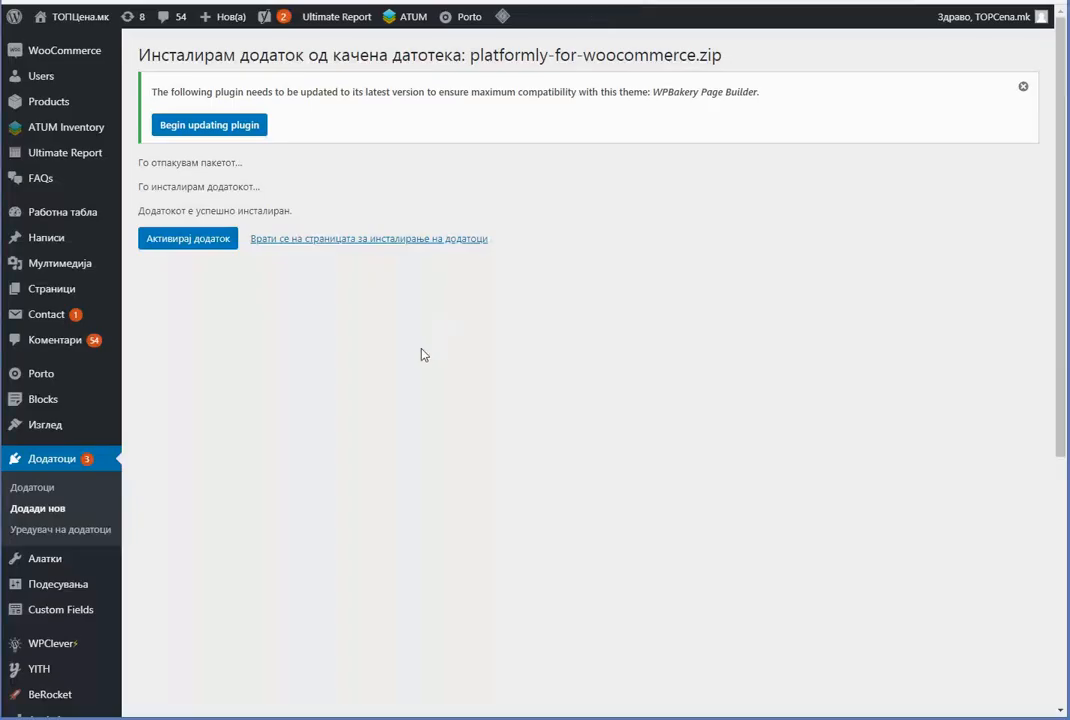
{"action": "left_click", "coordinate": [198, 242]}
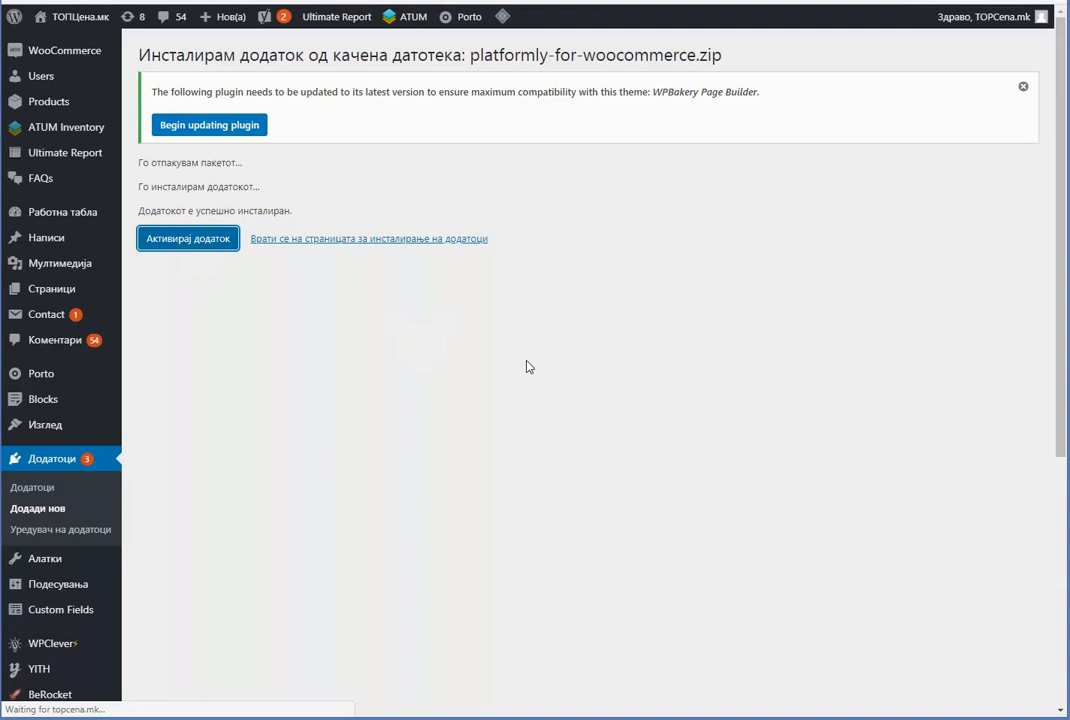
Open the Platform.ly for WooCommerce settings and copy the TopCena.mk API key in Platform.ly
{"action": "scroll", "coordinate": [73, 408], "scroll_direction": "down", "scroll_amount": 5}
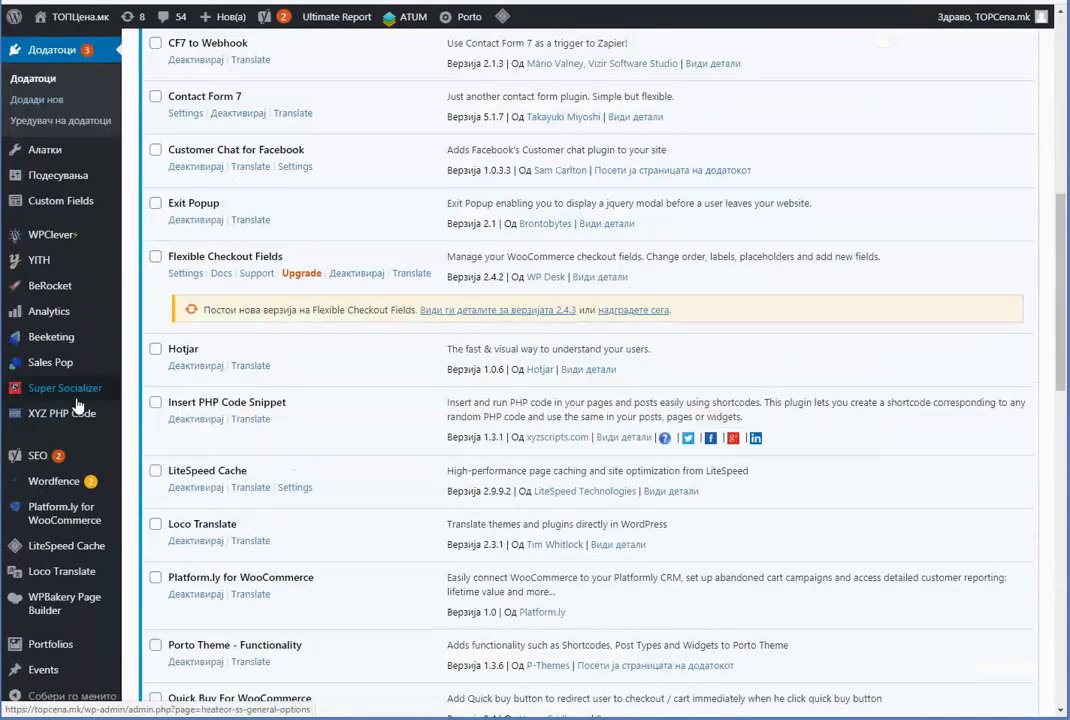
{"action": "left_click", "coordinate": [60, 512]}
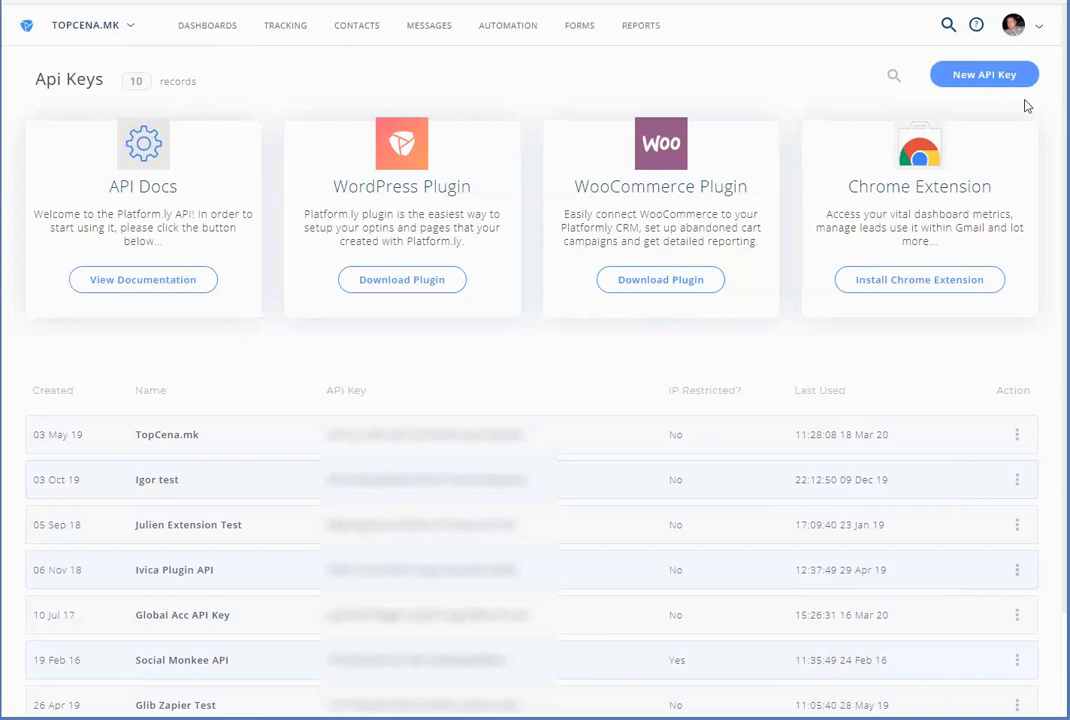
{"action": "scroll", "coordinate": [609, 301], "scroll_direction": "down", "scroll_amount": 2}
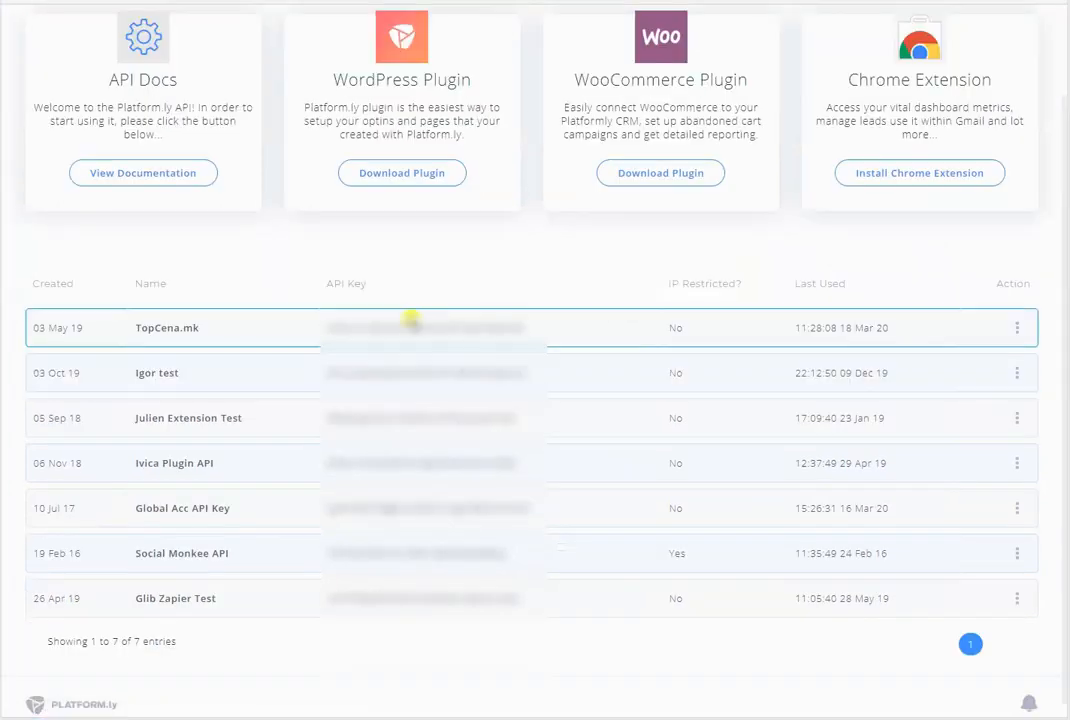
{"action": "double_click", "coordinate": [420, 327]}
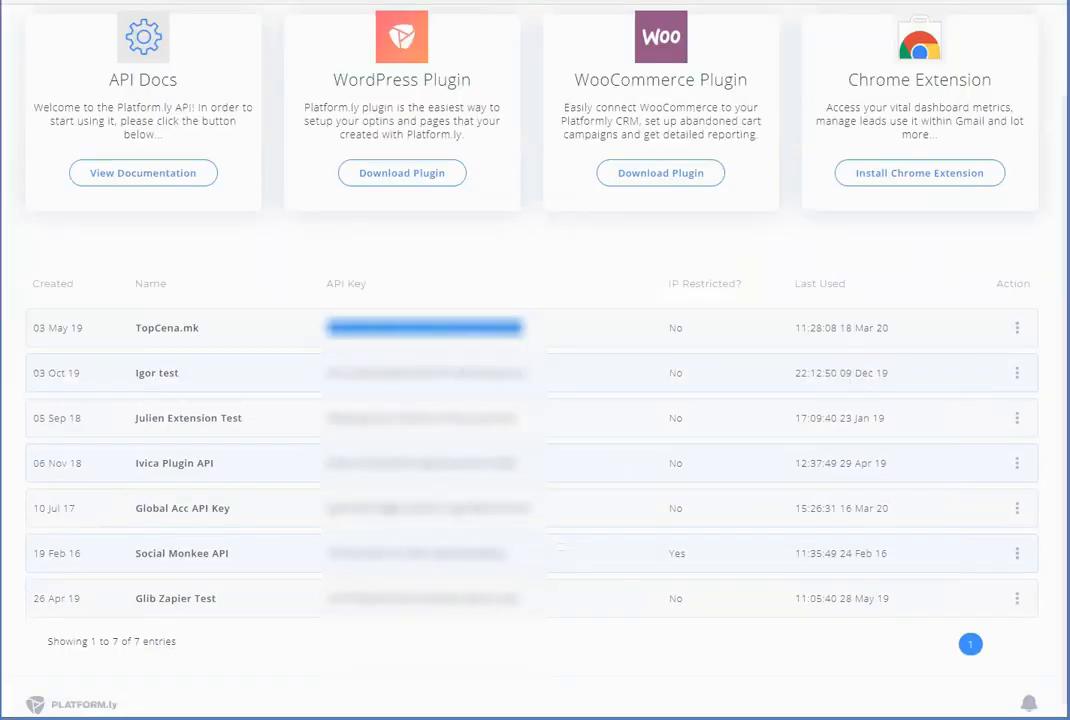
Paste the TopCena.mk API key into the plugin settings and connect
{"action": "left_click", "coordinate": [500, 3]}
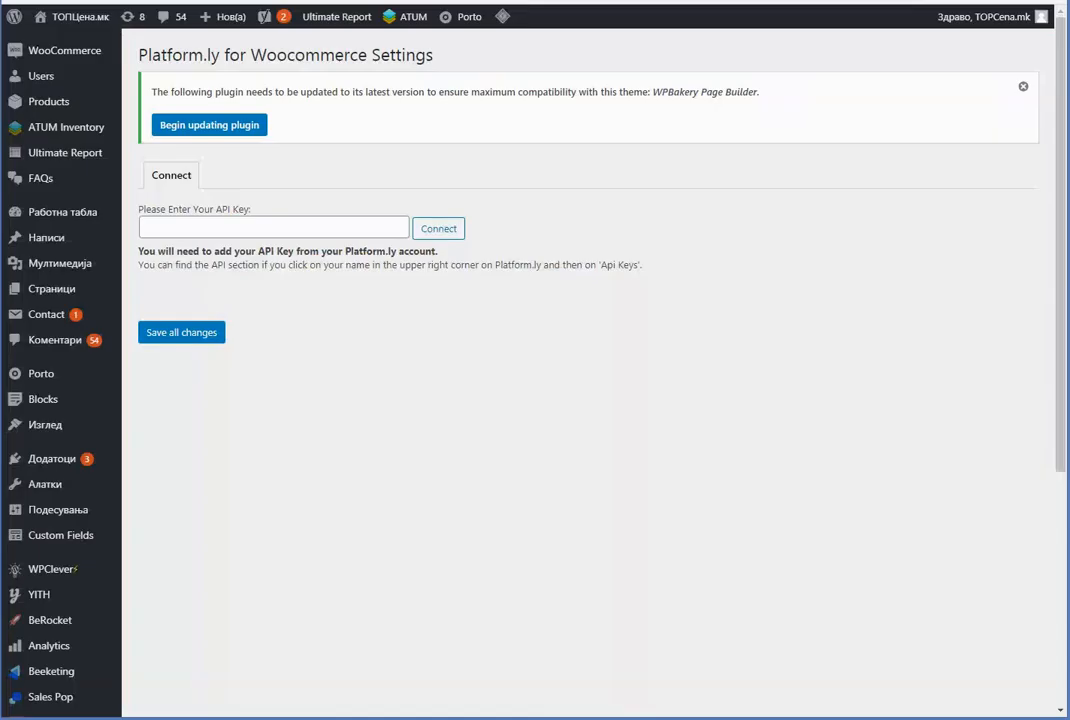
{"action": "left_click", "coordinate": [148, 228]}
{"action": "key", "text": "ctrl+v"}
{"action": "left_click", "coordinate": [436, 228]}
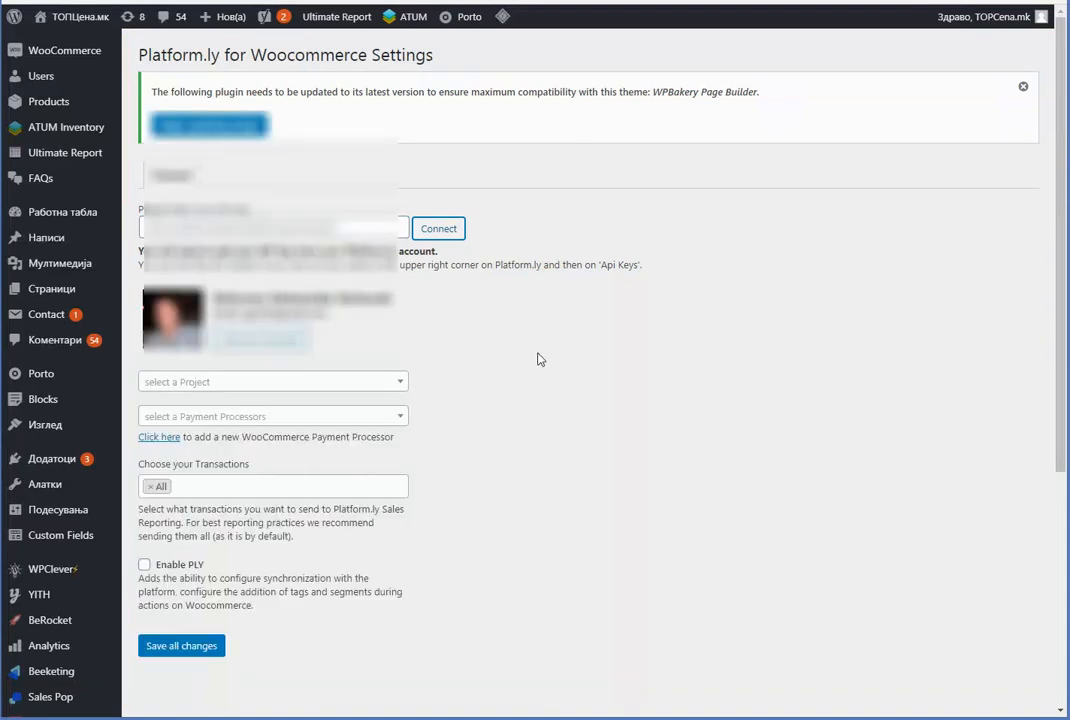
Check the Project and Payment Processor lists, finding no payment processors available
{"action": "scroll", "coordinate": [494, 288], "scroll_direction": "down", "scroll_amount": 1}
{"action": "scroll", "coordinate": [440, 240], "scroll_direction": "up", "scroll_amount": 1}
{"action": "scroll", "coordinate": [435, 298], "scroll_direction": "down", "scroll_amount": 1}
{"action": "left_click", "coordinate": [275, 277]}
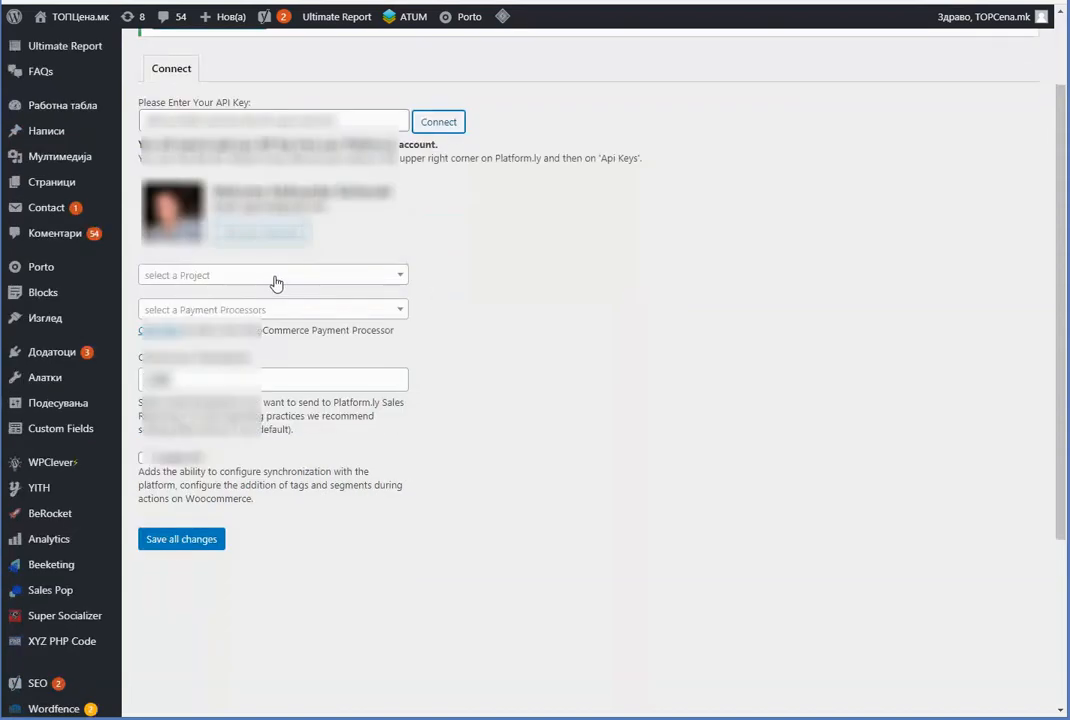
{"action": "left_click", "coordinate": [275, 280]}
{"action": "left_click", "coordinate": [265, 308]}
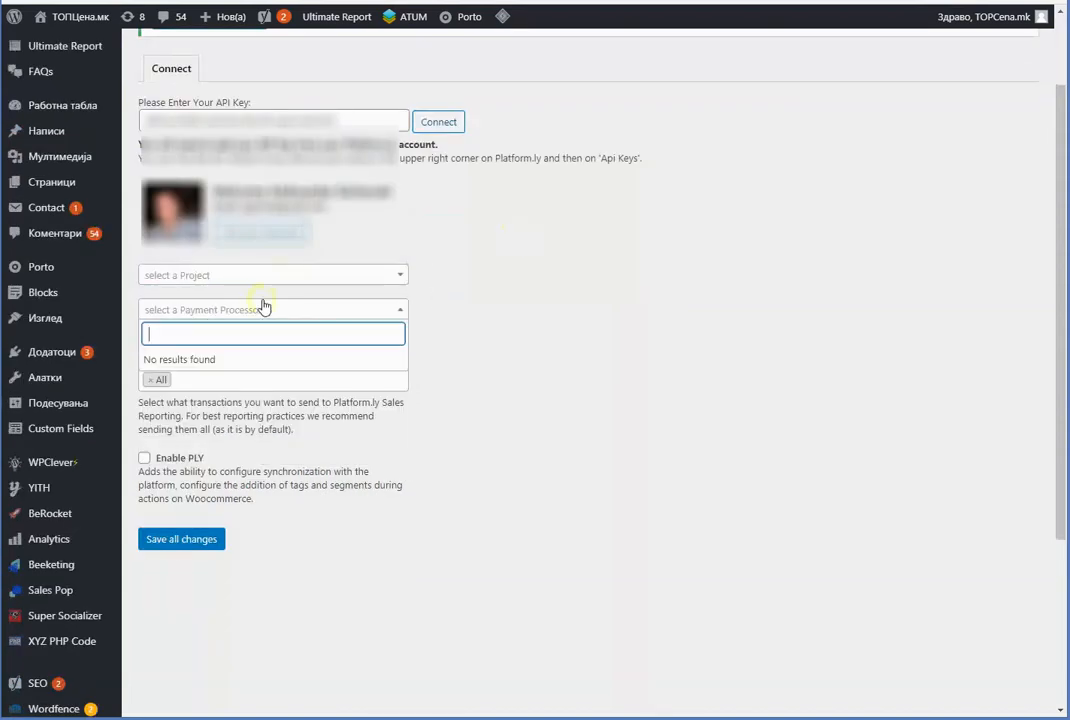
{"action": "left_click", "coordinate": [527, 291]}
{"action": "left_click", "coordinate": [325, 310]}
{"action": "left_click", "coordinate": [537, 244]}
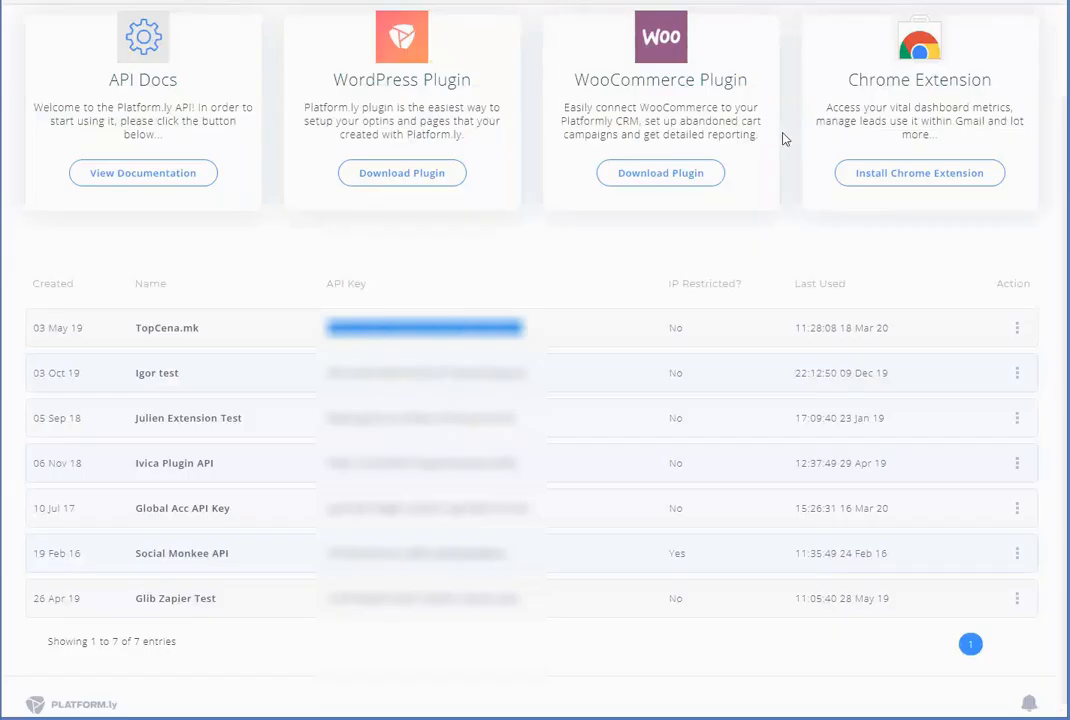
{"action": "scroll", "coordinate": [842, 128], "scroll_direction": "up", "scroll_amount": 2}
{"action": "left_click", "coordinate": [1019, 24]}
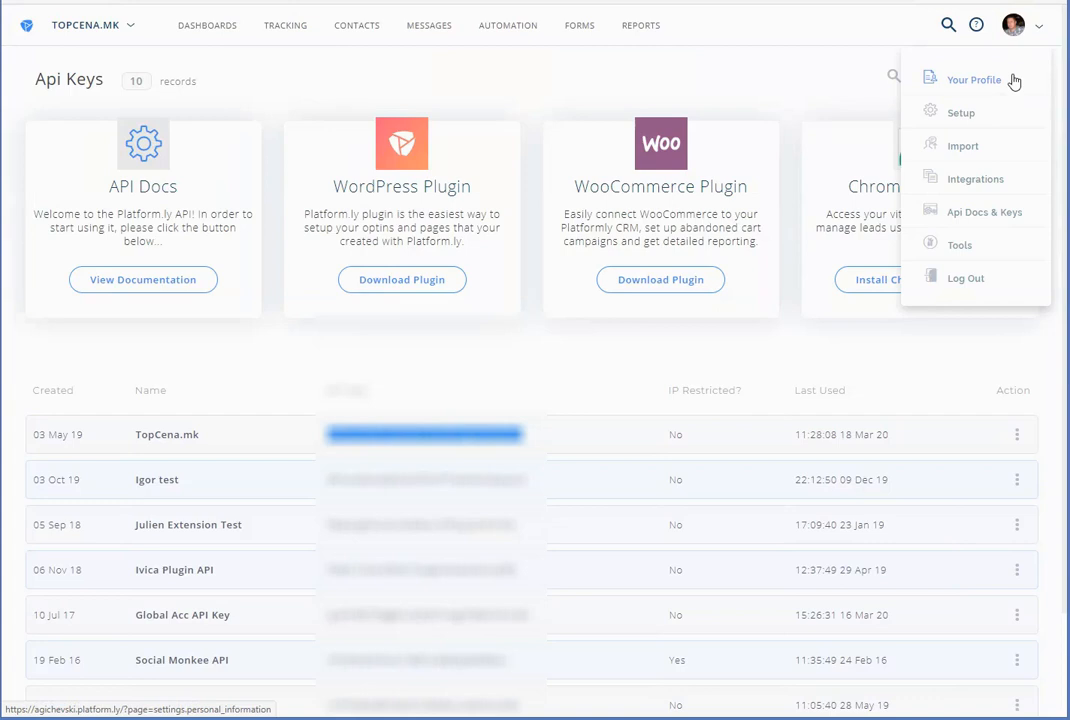
View Platform.ly's Setup Processors tab listing the WooCommerce processor
{"action": "left_click", "coordinate": [961, 117]}
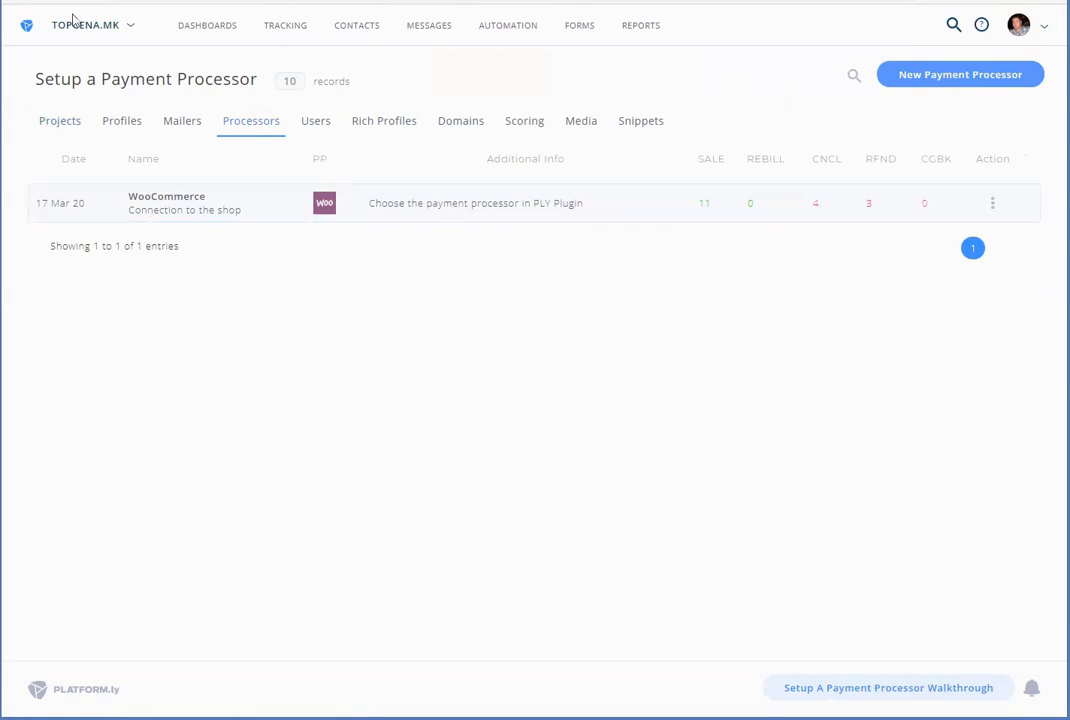
{"action": "left_click_drag", "start_coordinate": [411, 203], "coordinate": [533, 205]}
{"action": "left_click", "coordinate": [533, 205]}
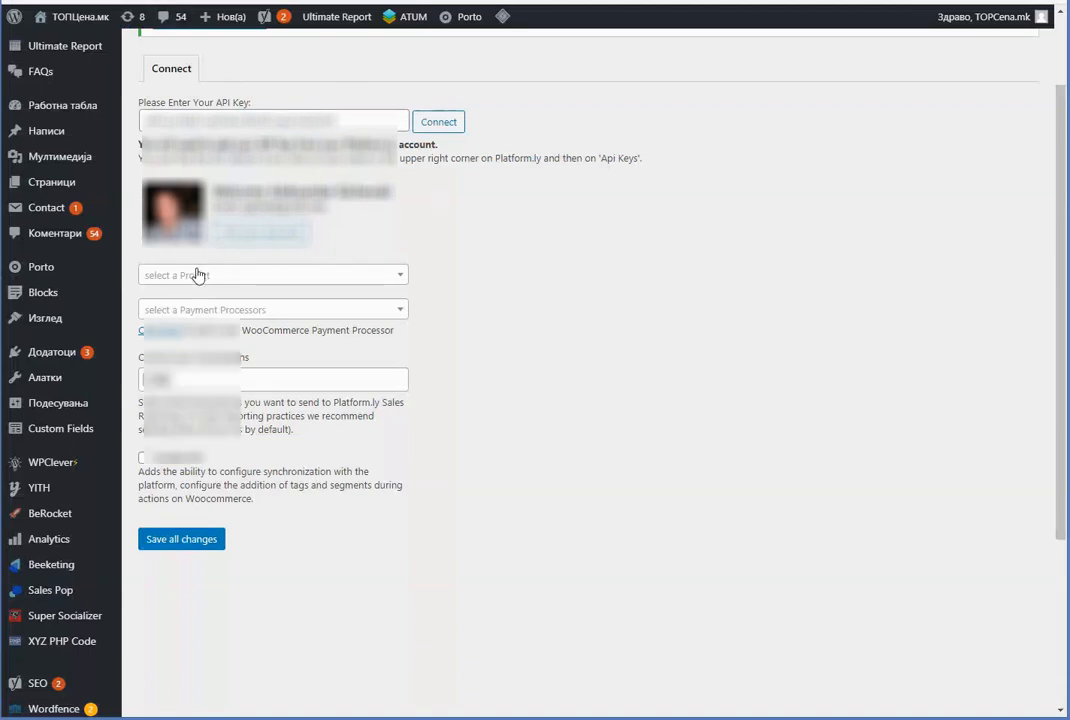
Set project TOPCena.mk and payment processor WooCommerce, enable PLY, and save
{"action": "left_click", "coordinate": [198, 274]}
{"action": "left_click", "coordinate": [193, 438]}
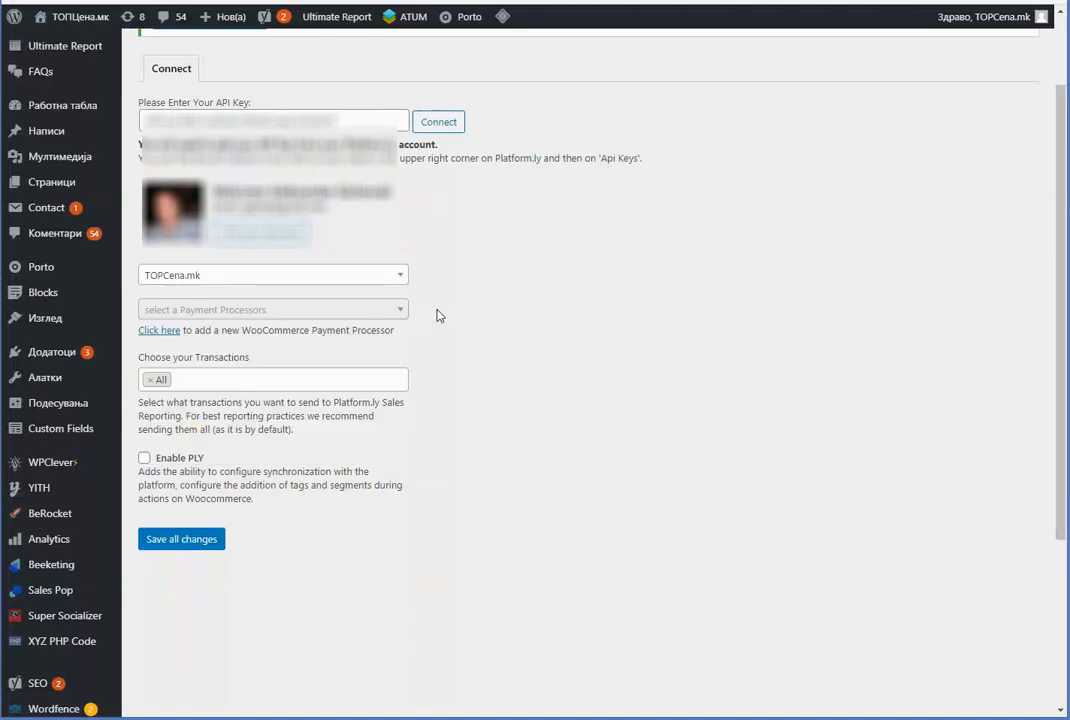
{"action": "left_click", "coordinate": [340, 312]}
{"action": "left_click", "coordinate": [275, 360]}
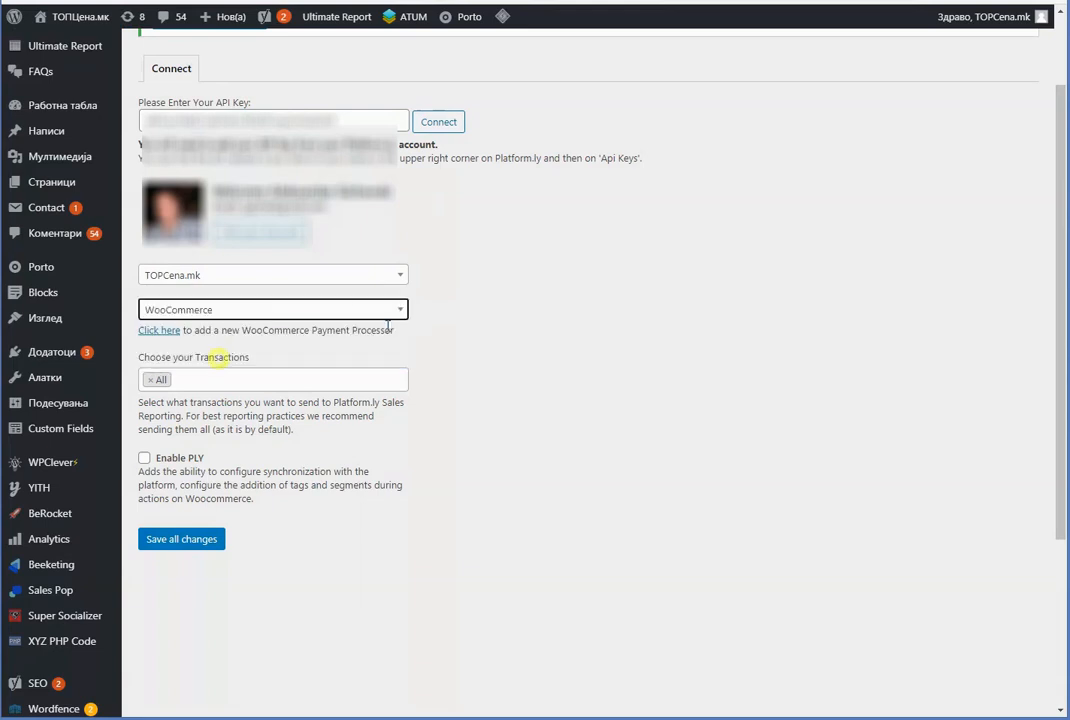
{"action": "left_click", "coordinate": [145, 459]}
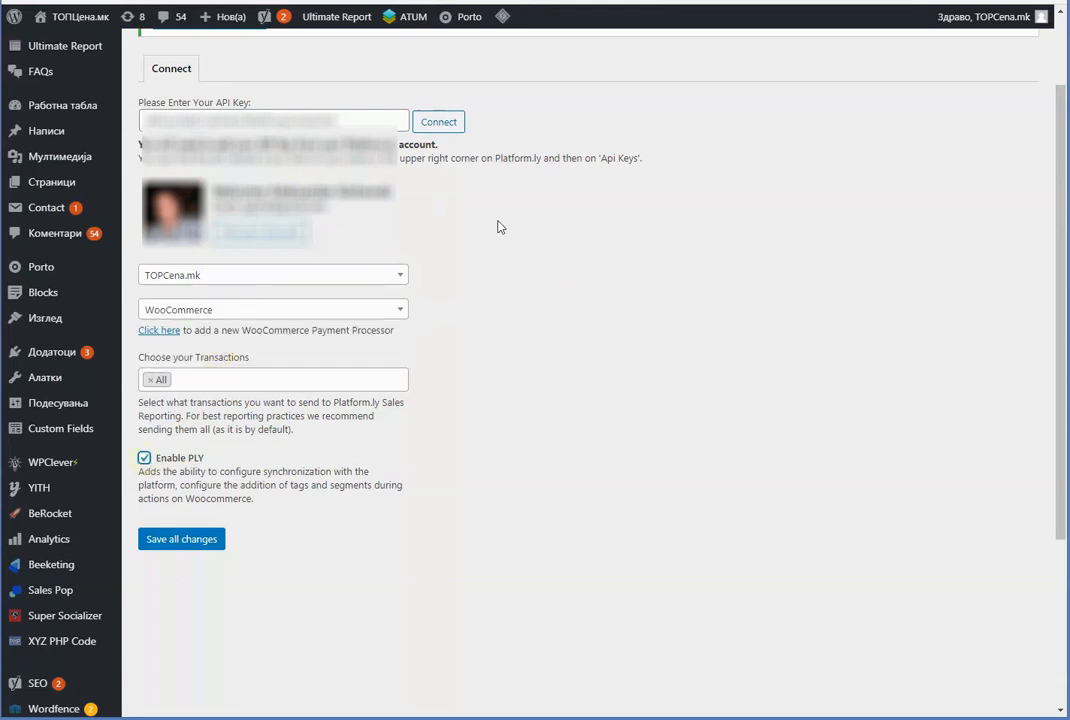
{"action": "left_click", "coordinate": [189, 542]}
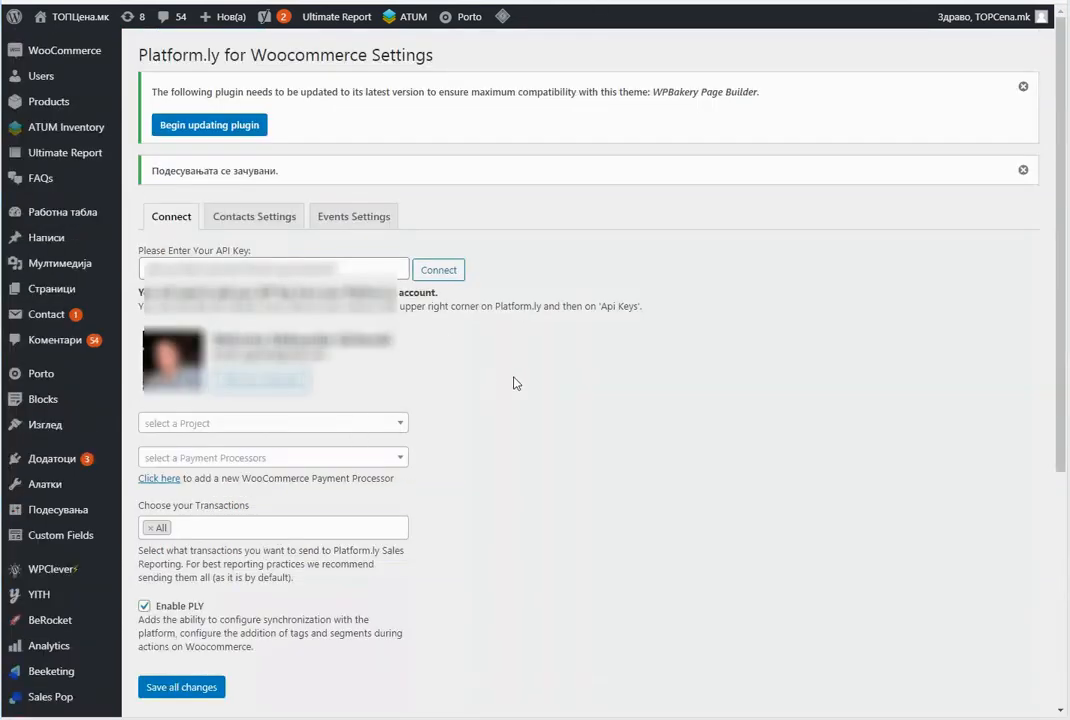
Review the plugin's Contacts Settings and Events Settings tabs
{"action": "left_click", "coordinate": [246, 220]}
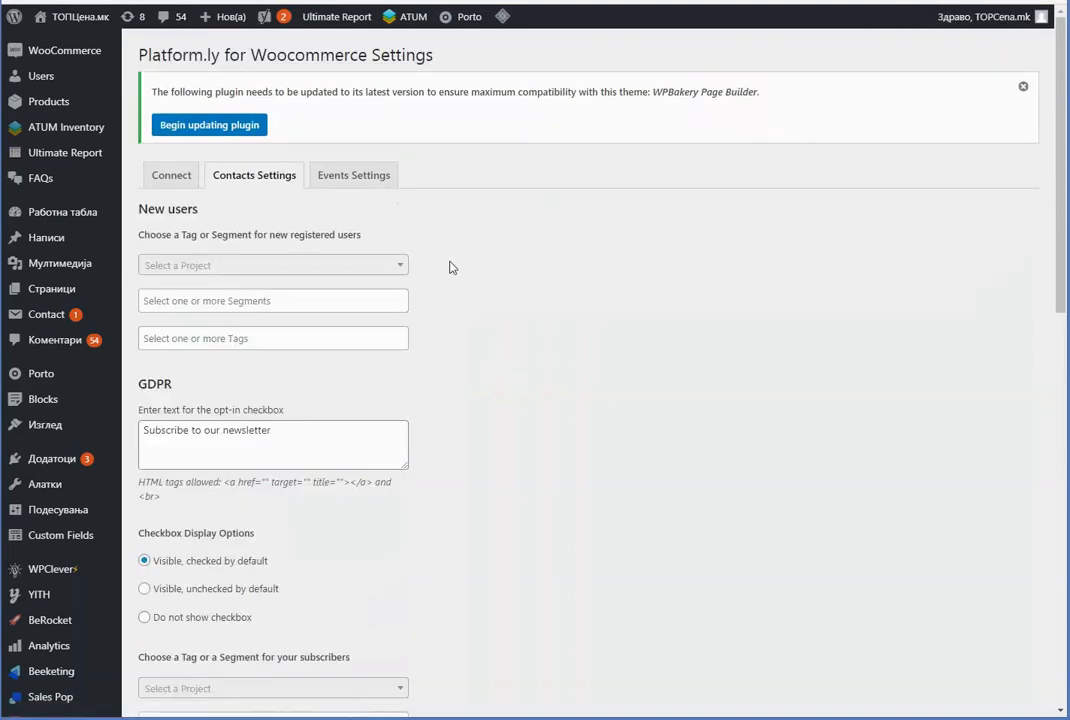
{"action": "scroll", "coordinate": [450, 267], "scroll_direction": "down", "scroll_amount": 5}
{"action": "scroll", "coordinate": [345, 314], "scroll_direction": "up", "scroll_amount": 5}
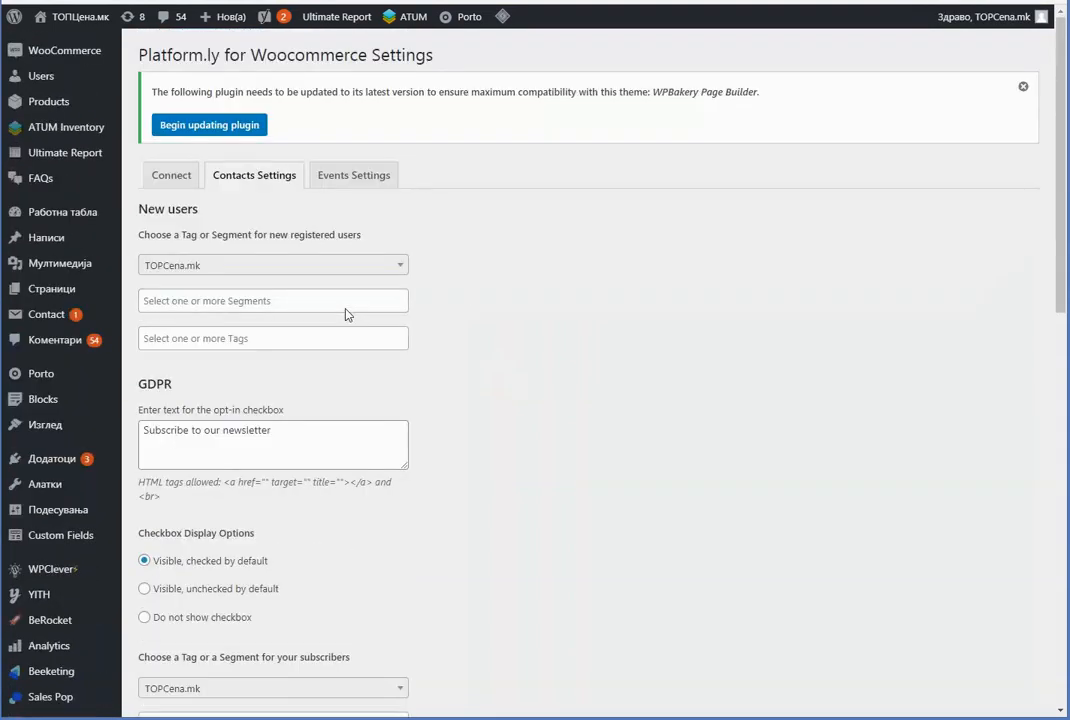
{"action": "left_click", "coordinate": [357, 183]}
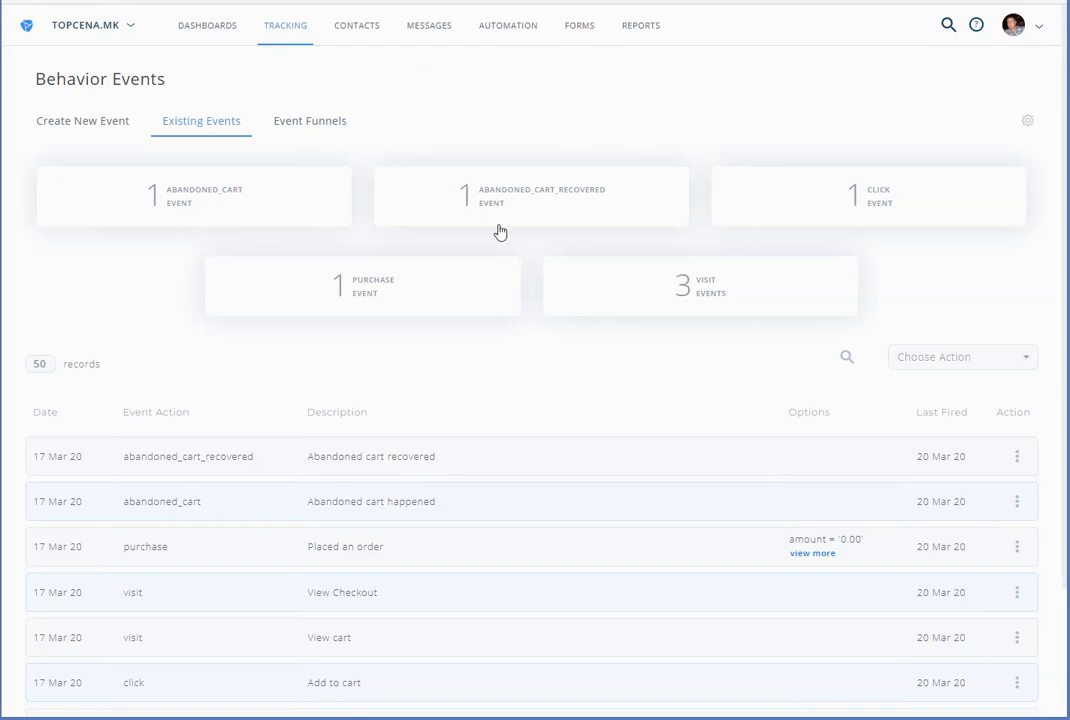
Review the contact's View Product, cart, checkout, order and abandoned/recovered cart events
{"action": "scroll", "coordinate": [495, 230], "scroll_direction": "down", "scroll_amount": 2}
{"action": "scroll", "coordinate": [326, 228], "scroll_direction": "up", "scroll_amount": 2}
{"action": "scroll", "coordinate": [523, 134], "scroll_direction": "down", "scroll_amount": 2}
{"action": "triple_click", "coordinate": [316, 390]}
{"action": "left_click_drag", "start_coordinate": [321, 436], "coordinate": [421, 441]}
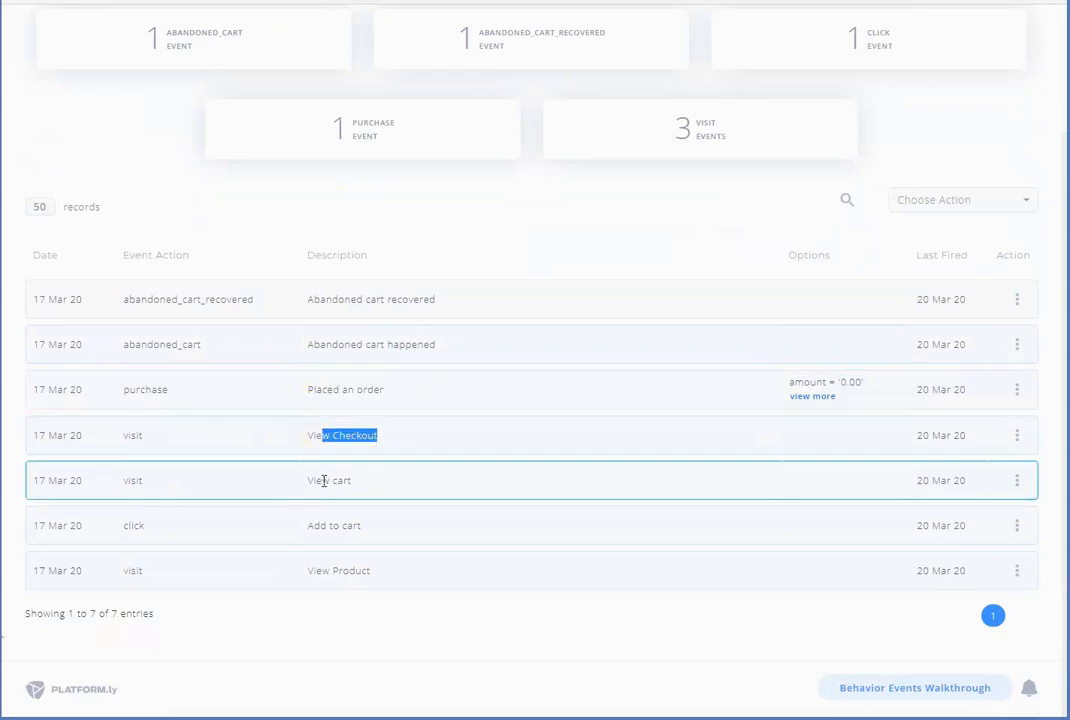
{"action": "left_click_drag", "start_coordinate": [325, 480], "coordinate": [363, 487]}
{"action": "left_click_drag", "start_coordinate": [320, 523], "coordinate": [379, 525]}
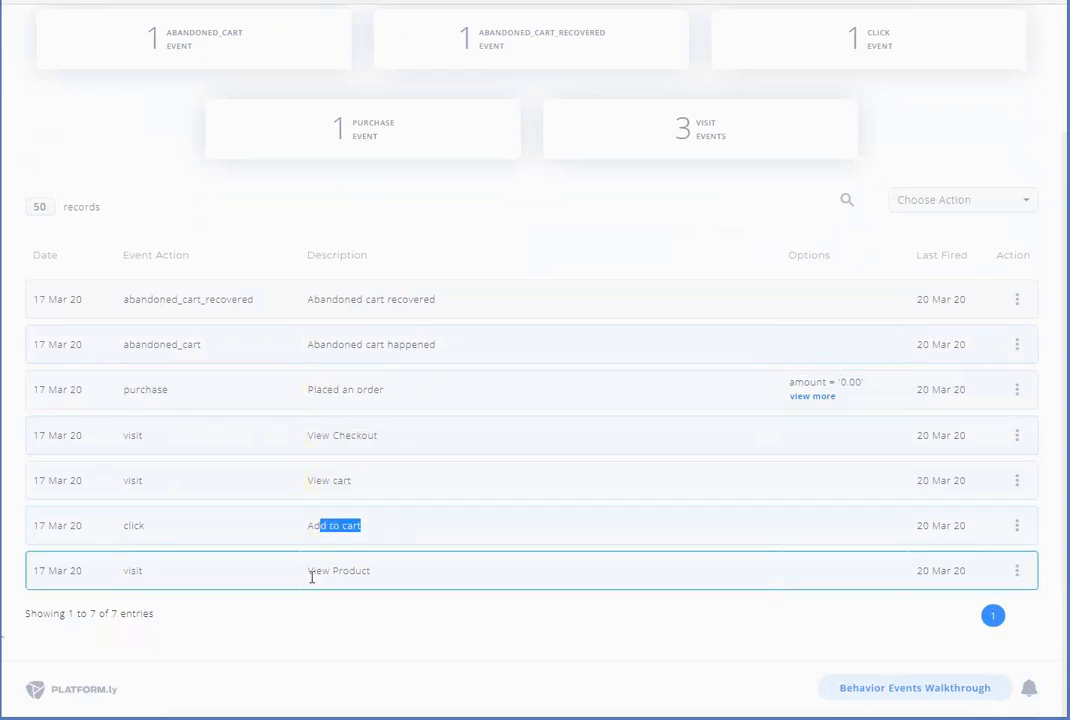
{"action": "left_click_drag", "start_coordinate": [308, 571], "coordinate": [401, 572]}
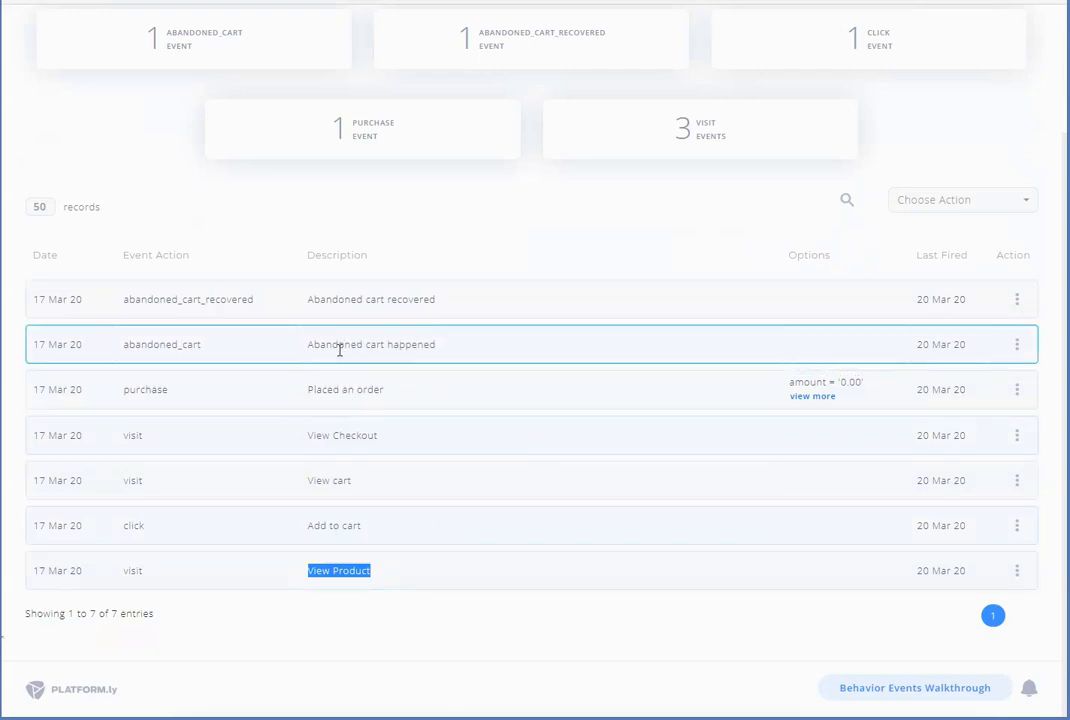
{"action": "left_click_drag", "start_coordinate": [336, 344], "coordinate": [413, 344]}
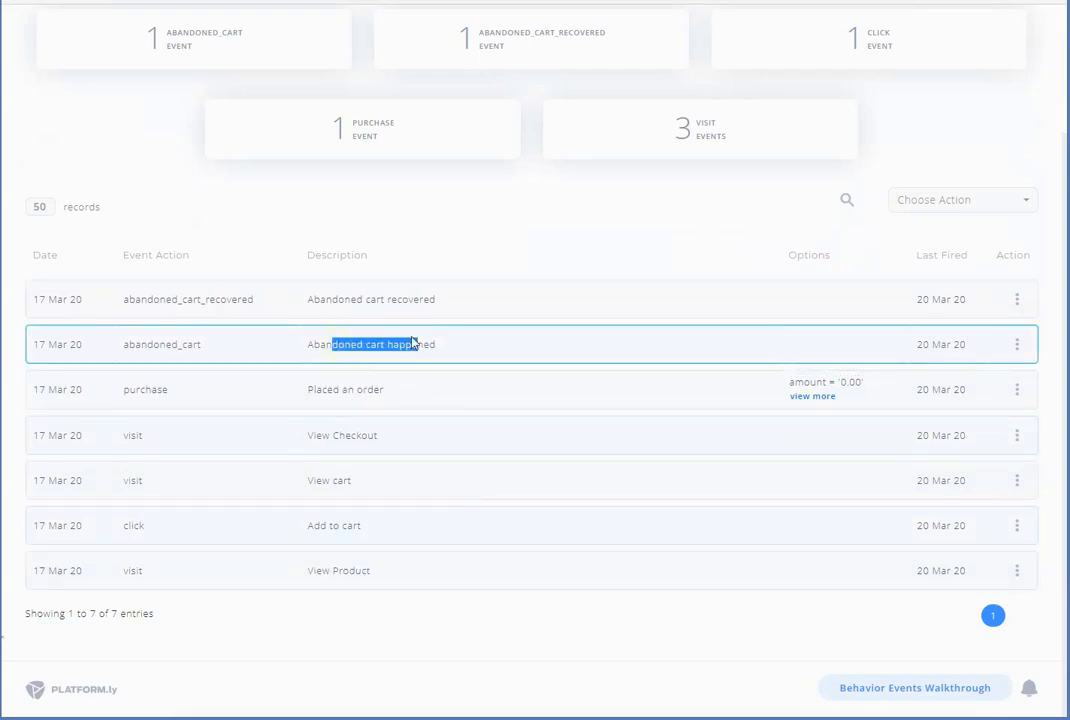
{"action": "left_click_drag", "start_coordinate": [349, 297], "coordinate": [427, 299]}
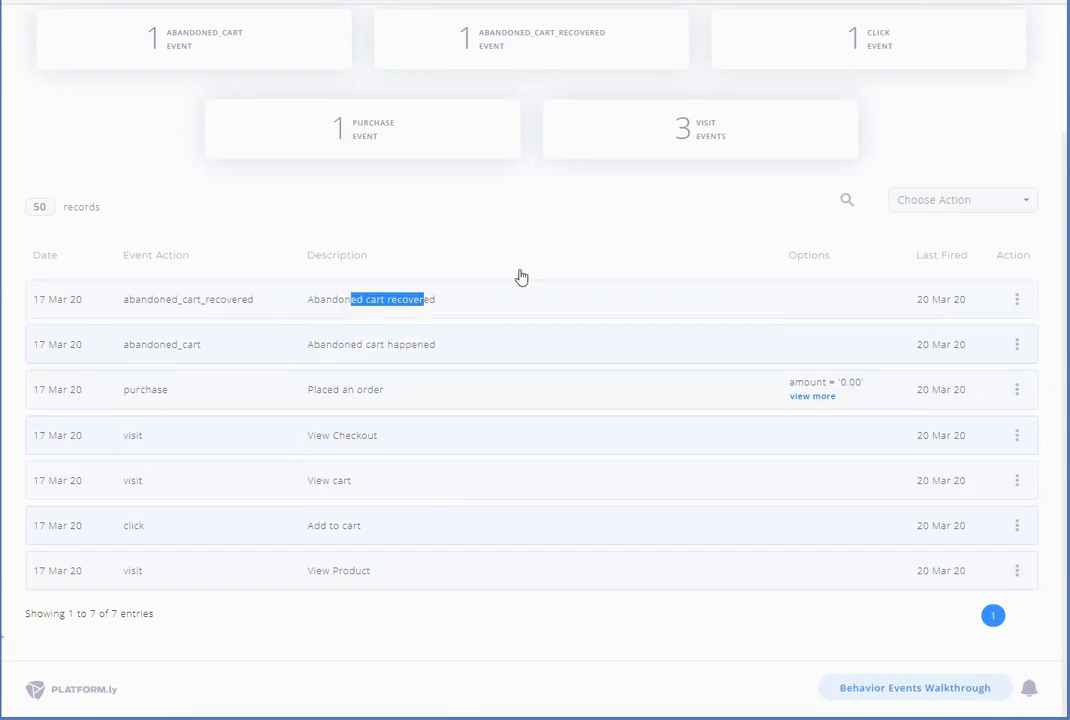
{"action": "left_click", "coordinate": [388, 178]}
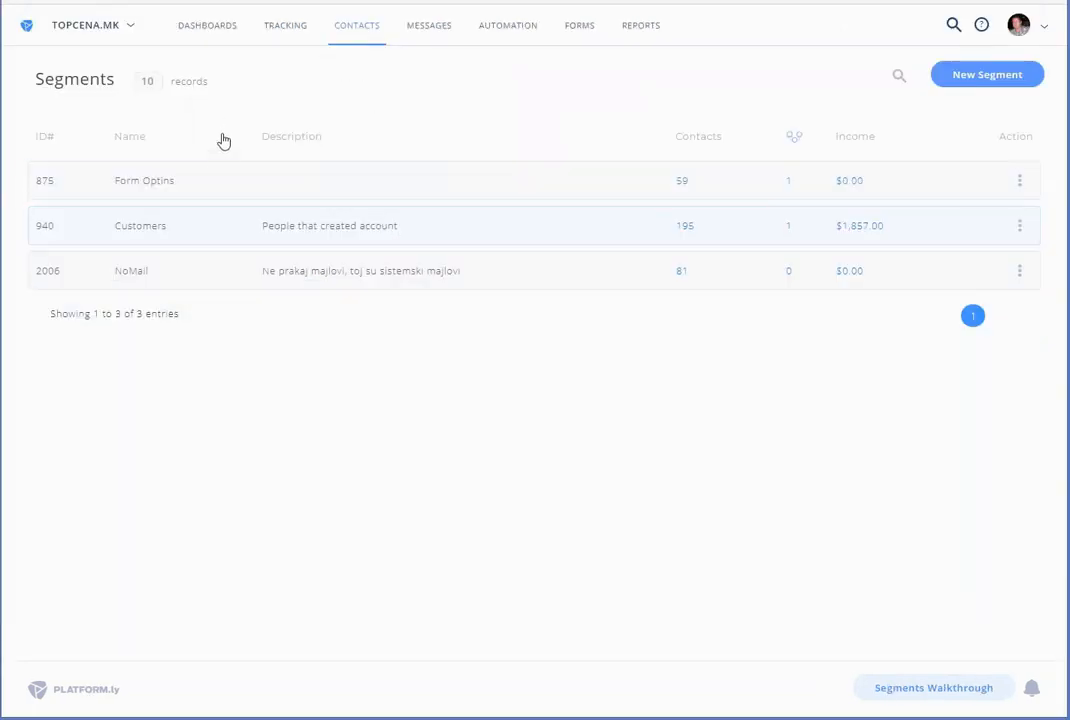
Look over the Form Optins segment and the Made_Order, Test_purchase and Test_refund tags
{"action": "left_click_drag", "start_coordinate": [130, 226], "coordinate": [200, 376]}
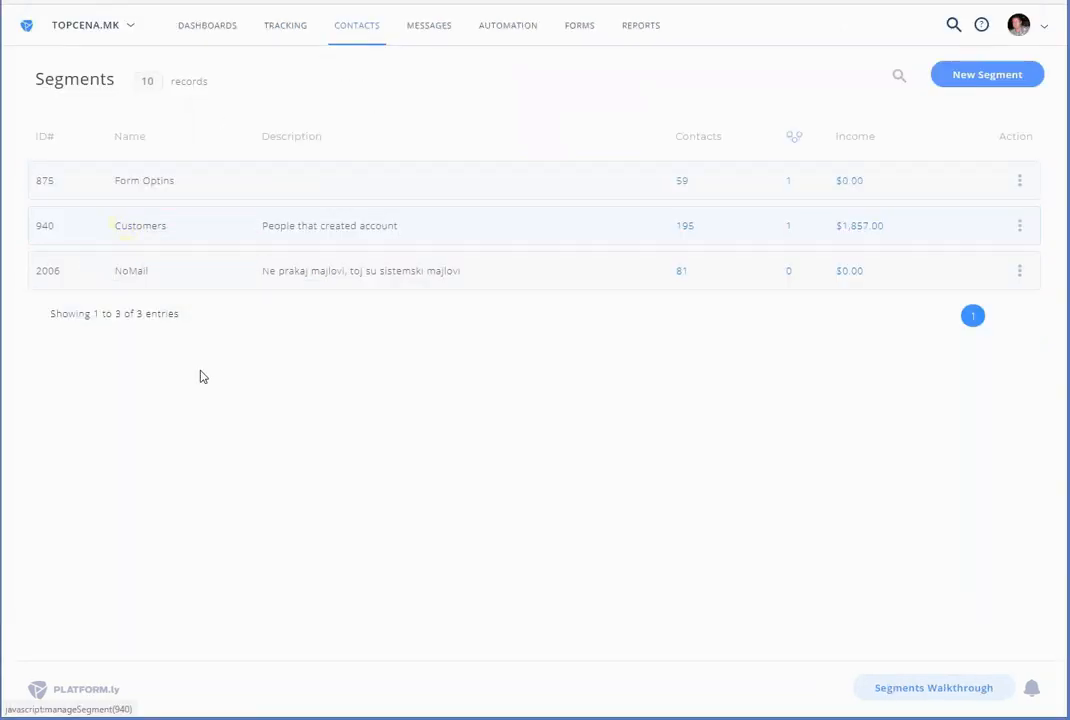
{"action": "left_click_drag", "start_coordinate": [188, 182], "coordinate": [119, 182]}
{"action": "left_click", "coordinate": [287, 347]}
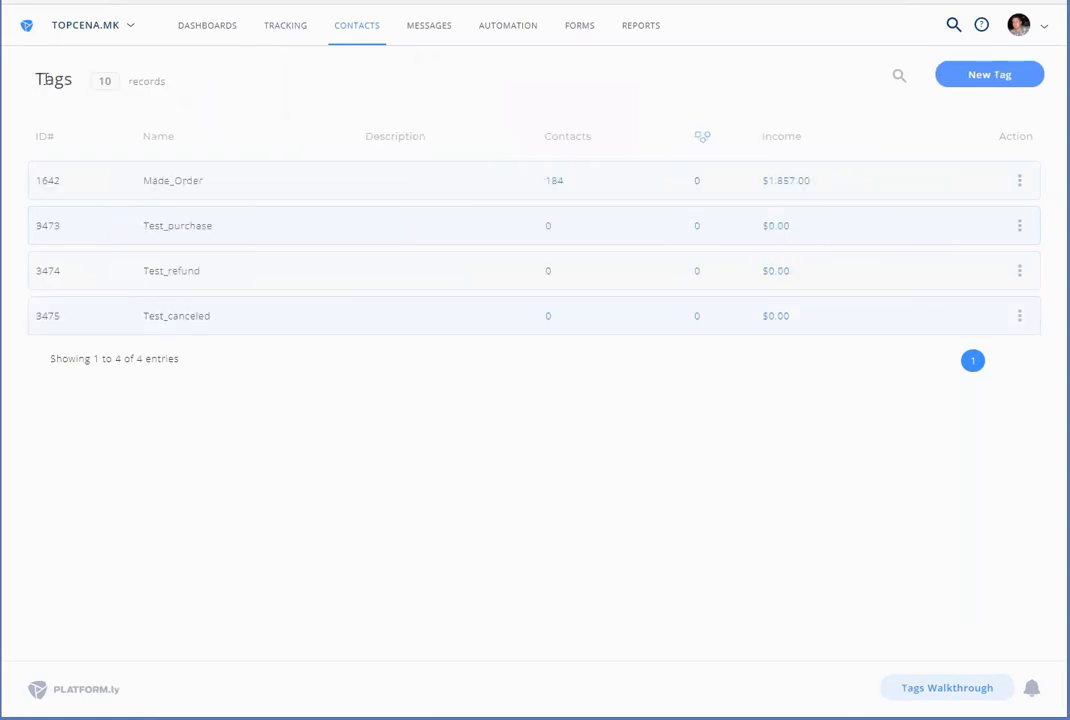
{"action": "left_click_drag", "start_coordinate": [251, 181], "coordinate": [158, 180]}
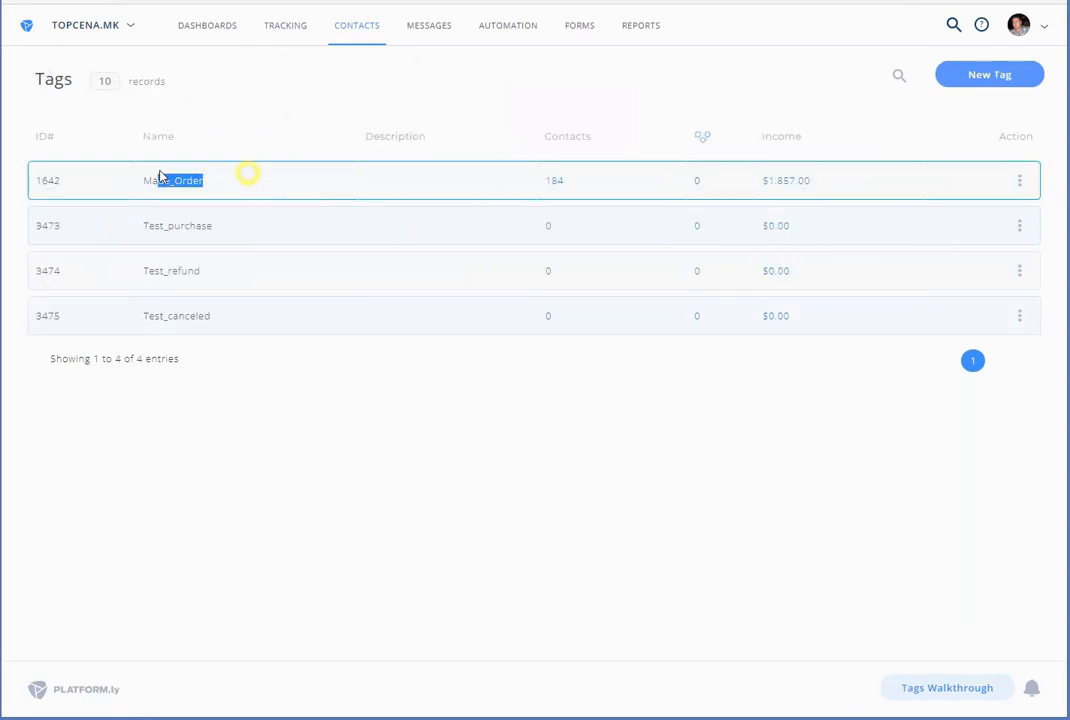
{"action": "left_click_drag", "start_coordinate": [262, 228], "coordinate": [155, 226]}
{"action": "left_click_drag", "start_coordinate": [252, 268], "coordinate": [139, 265]}
{"action": "left_click", "coordinate": [208, 323]}
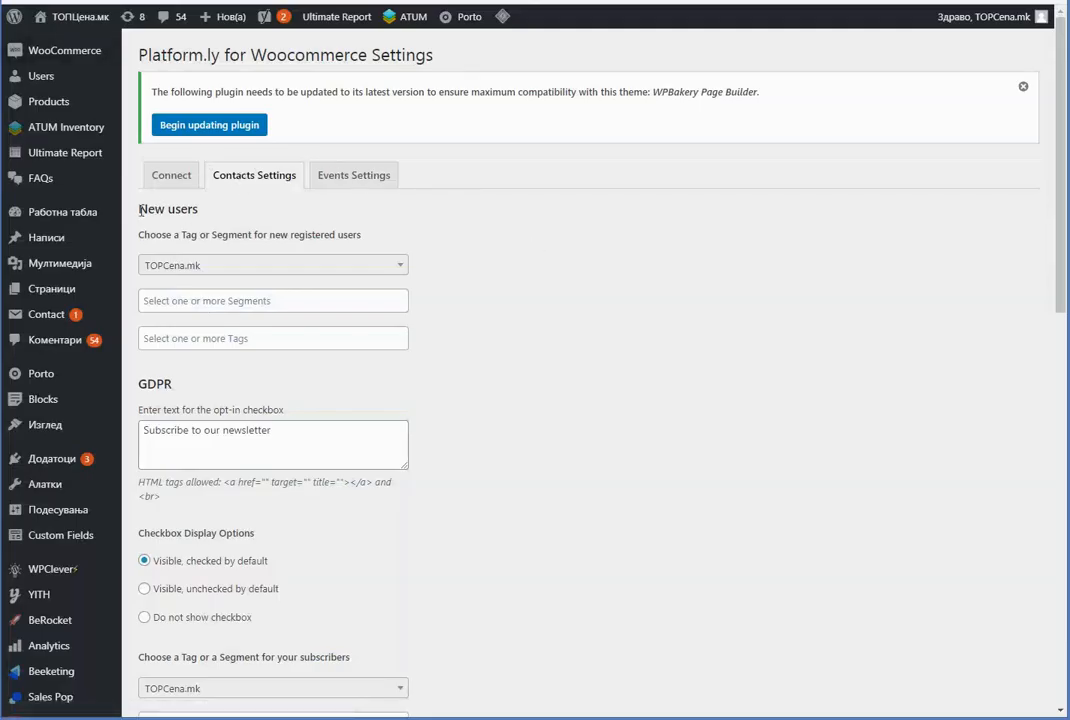
Assign new registered users to Customers and newsletter subscribers to Form Optins
{"action": "left_click", "coordinate": [263, 301]}
{"action": "left_click", "coordinate": [217, 344]}
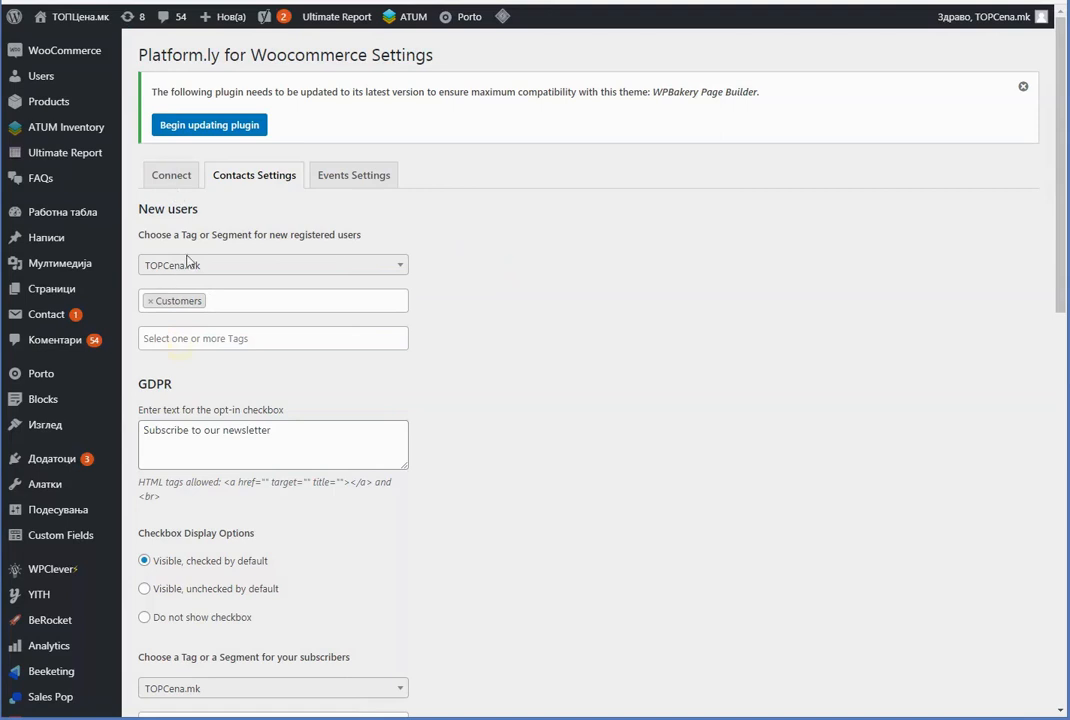
{"action": "scroll", "coordinate": [570, 278], "scroll_direction": "down", "scroll_amount": 4}
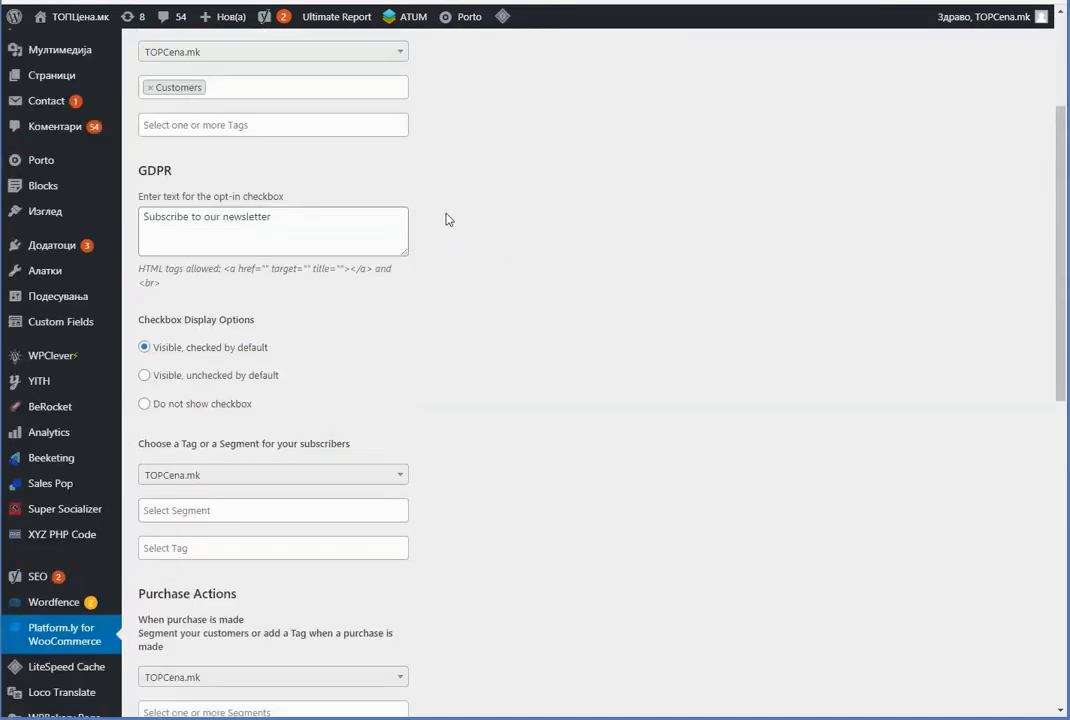
{"action": "scroll", "coordinate": [478, 204], "scroll_direction": "down", "scroll_amount": 2}
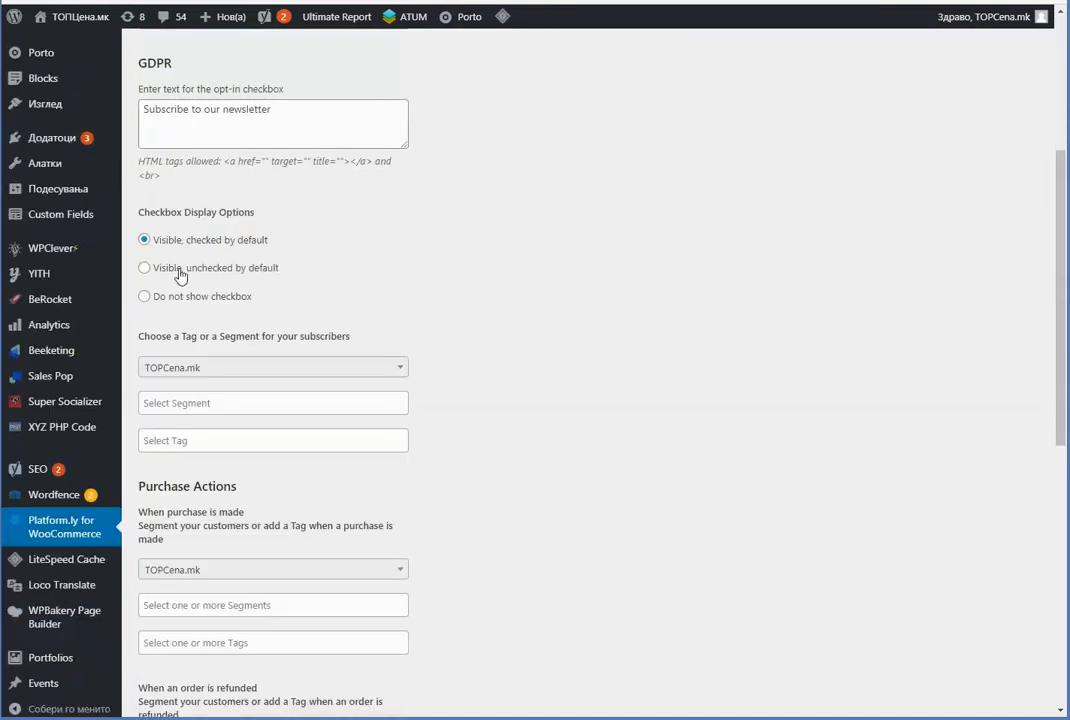
{"action": "left_click", "coordinate": [201, 404]}
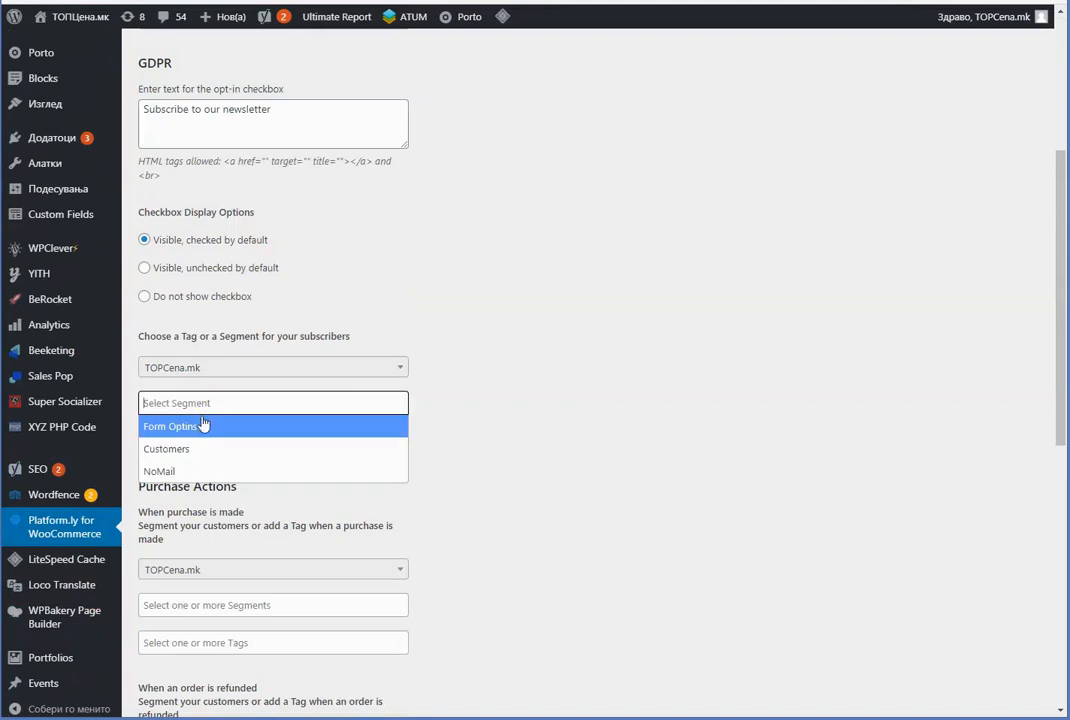
{"action": "left_click", "coordinate": [200, 426]}
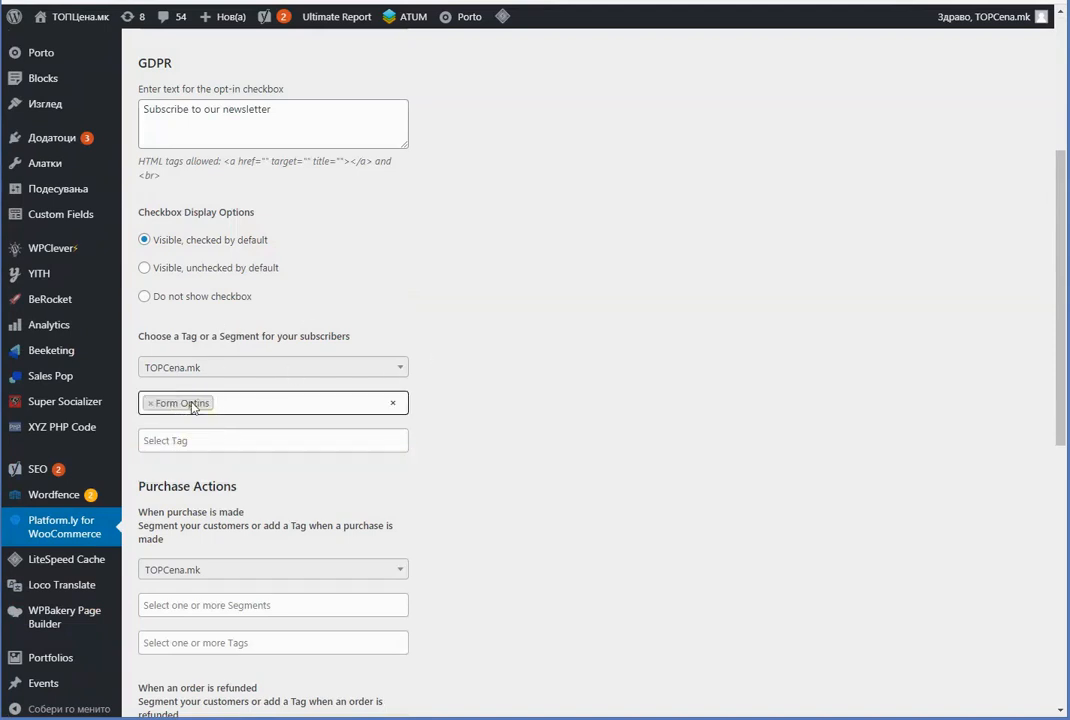
Keep the GDPR opt-in text 'Subscribe to our newsletter', checked by default
{"action": "left_click_drag", "start_coordinate": [142, 64], "coordinate": [215, 81]}
{"action": "left_click", "coordinate": [224, 87]}
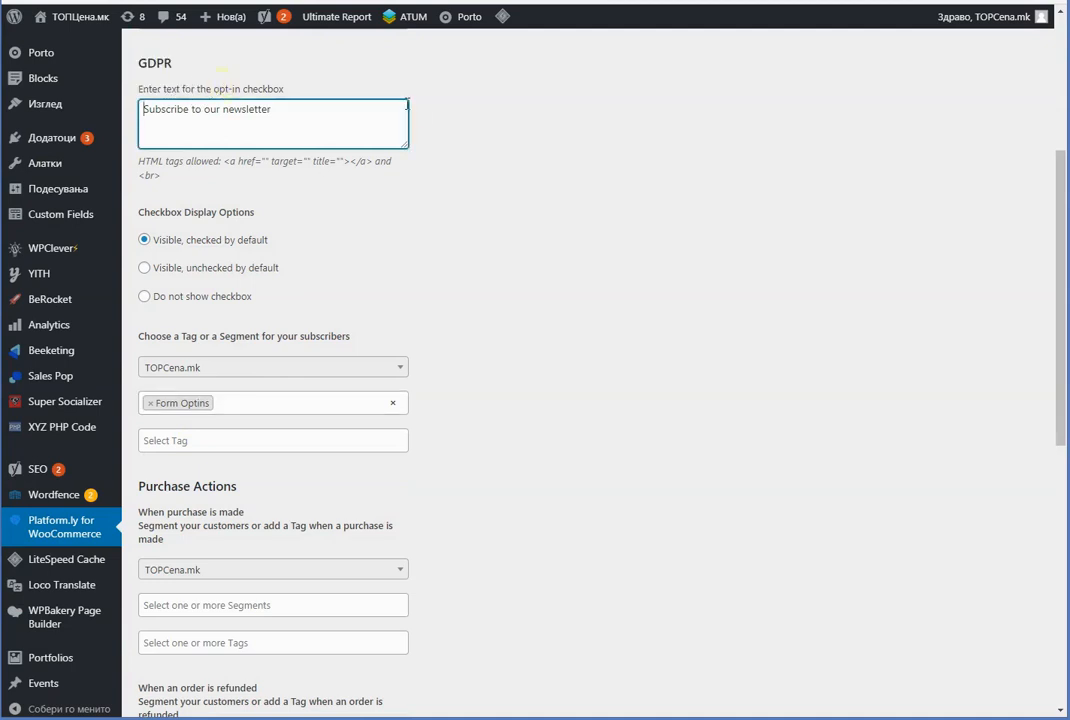
{"action": "left_click", "coordinate": [436, 126]}
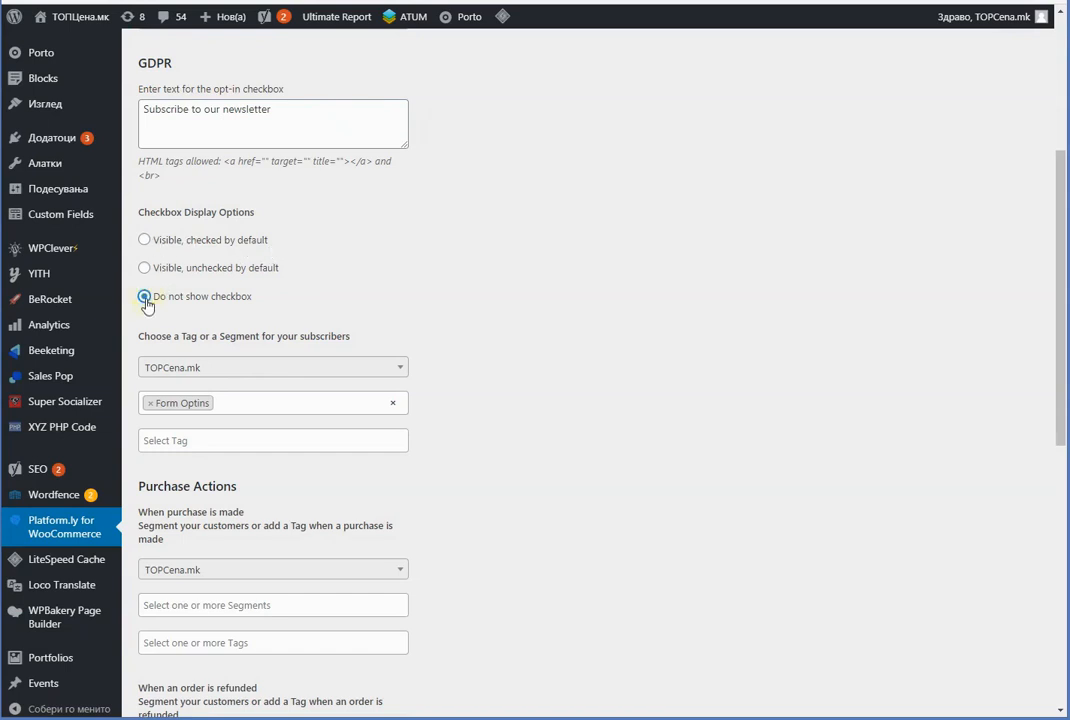
{"action": "left_click", "coordinate": [144, 268]}
{"action": "left_click", "coordinate": [145, 241]}
{"action": "left_click_drag", "start_coordinate": [318, 108], "coordinate": [146, 104]}
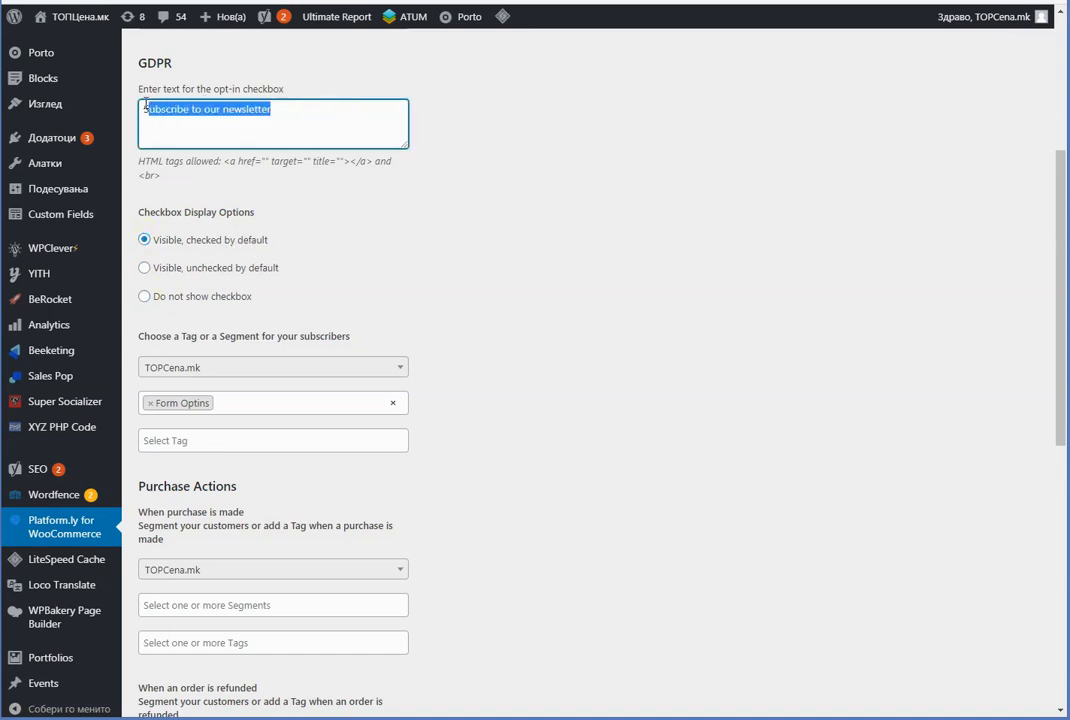
{"action": "left_click", "coordinate": [557, 160]}
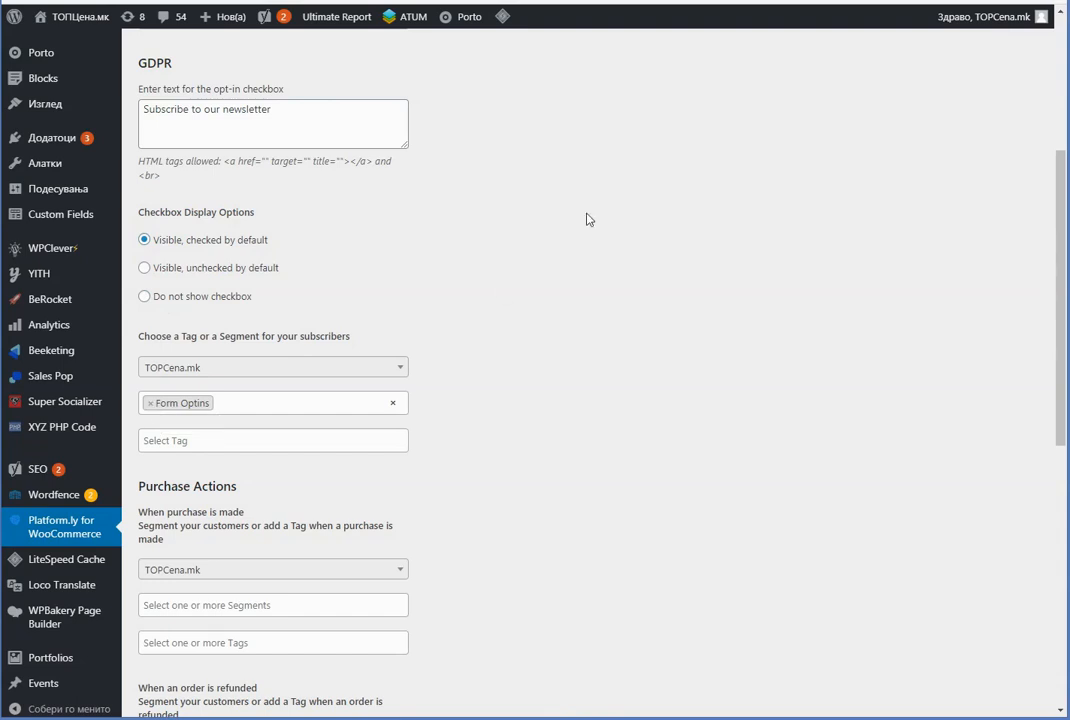
Tag completed purchases with Test_purchase and refunded orders with Test_refund
{"action": "scroll", "coordinate": [588, 210], "scroll_direction": "down", "scroll_amount": 2}
{"action": "scroll", "coordinate": [588, 198], "scroll_direction": "down", "scroll_amount": 1}
{"action": "scroll", "coordinate": [437, 172], "scroll_direction": "down", "scroll_amount": 1}
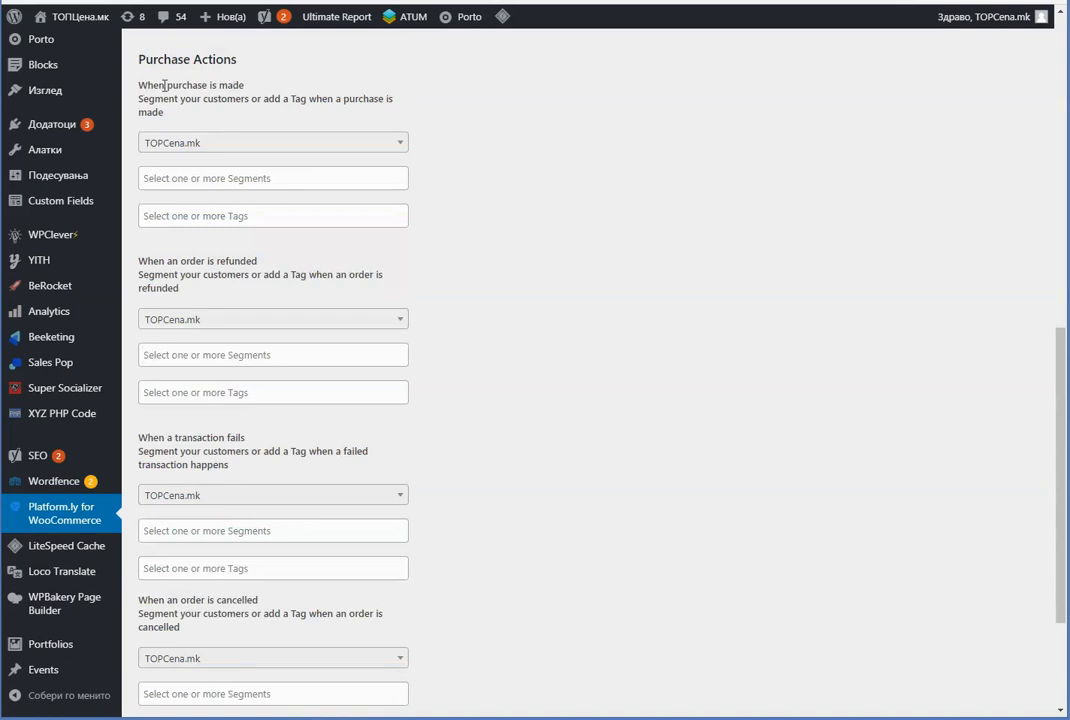
{"action": "left_click", "coordinate": [183, 177]}
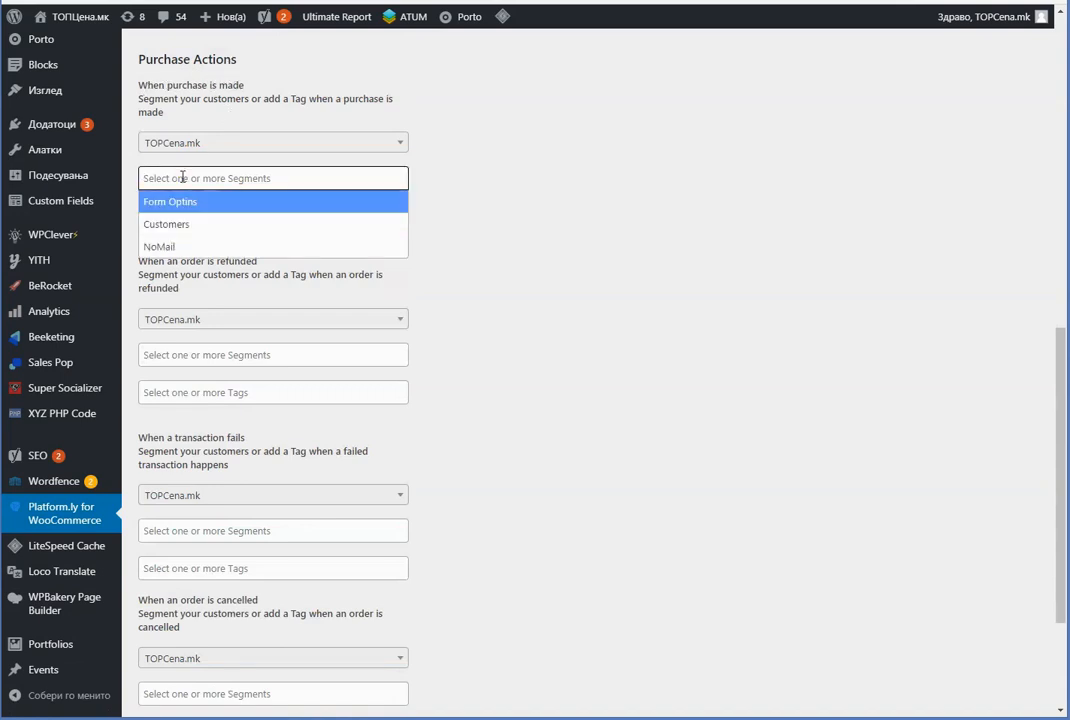
{"action": "left_click", "coordinate": [183, 177]}
{"action": "left_click", "coordinate": [222, 214]}
{"action": "left_click", "coordinate": [280, 258]}
{"action": "left_click", "coordinate": [540, 264]}
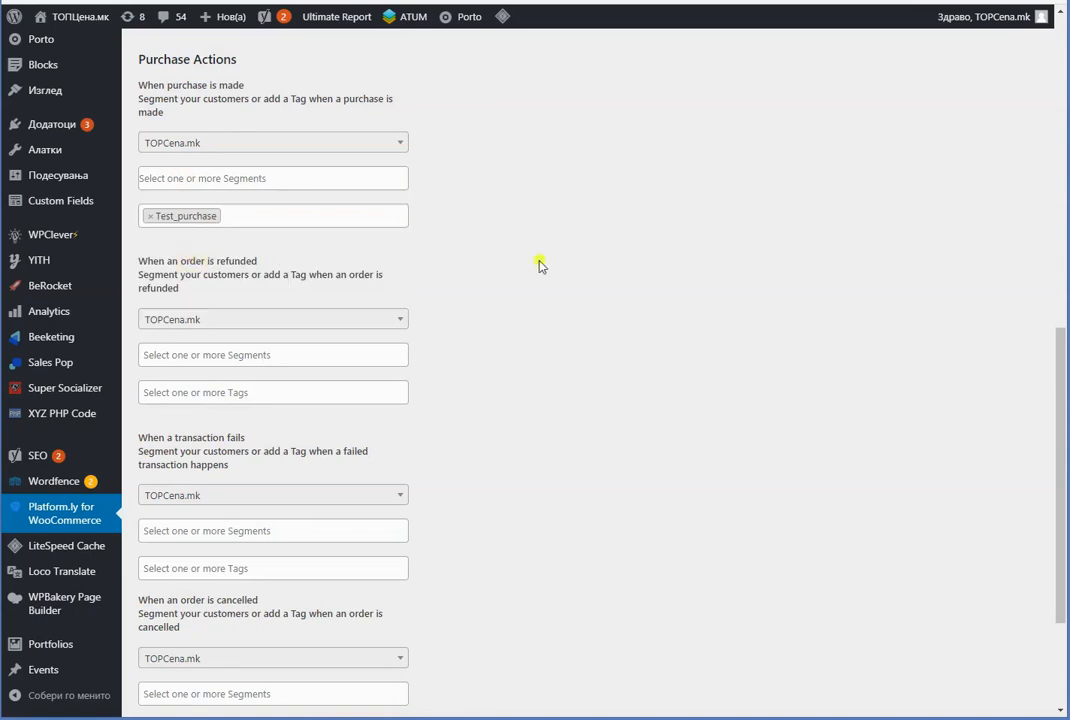
{"action": "left_click", "coordinate": [220, 390]}
{"action": "left_click", "coordinate": [207, 462]}
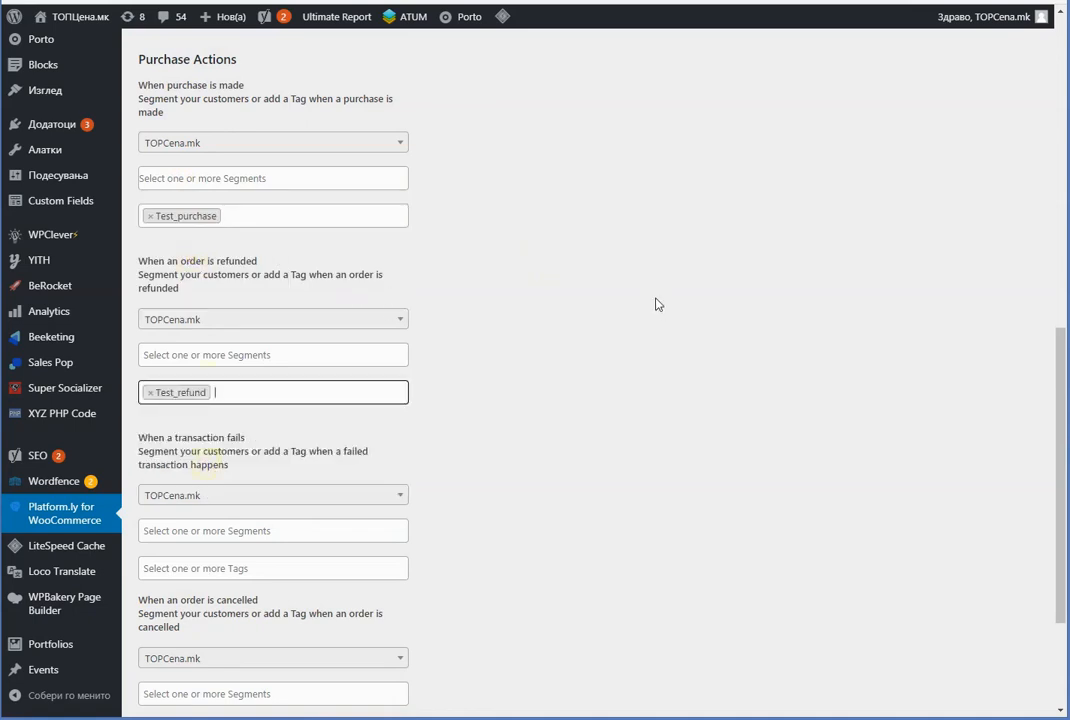
Tag cancelled orders with Test_canceled and save all changes
{"action": "scroll", "coordinate": [650, 308], "scroll_direction": "down", "scroll_amount": 2}
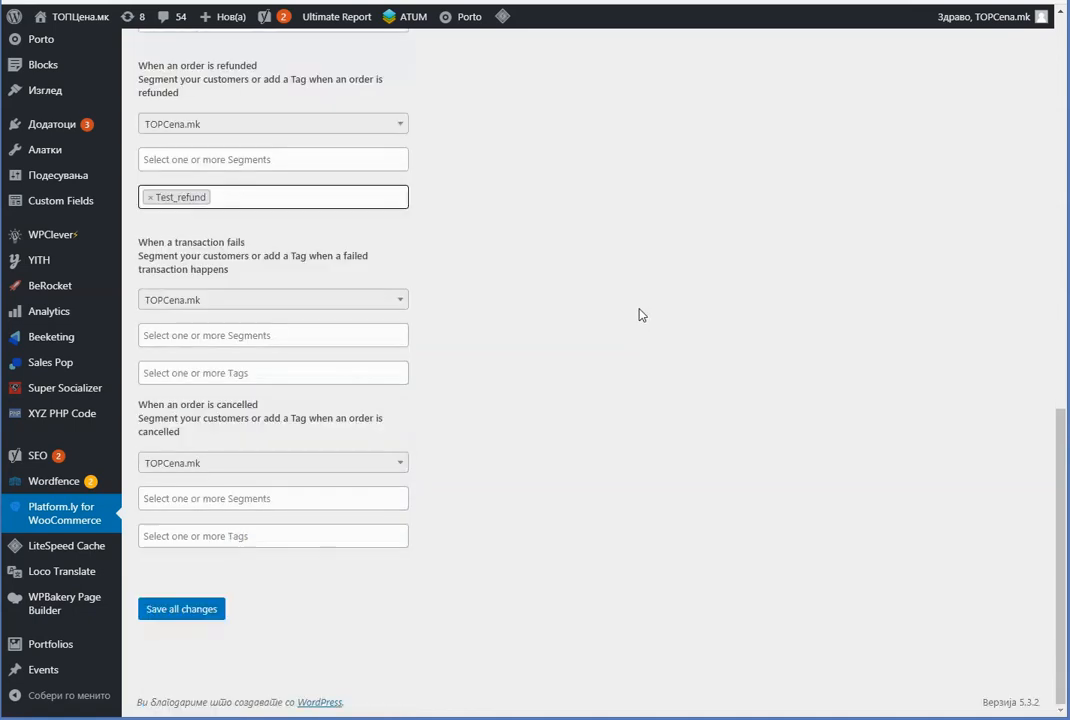
{"action": "left_click", "coordinate": [180, 532]}
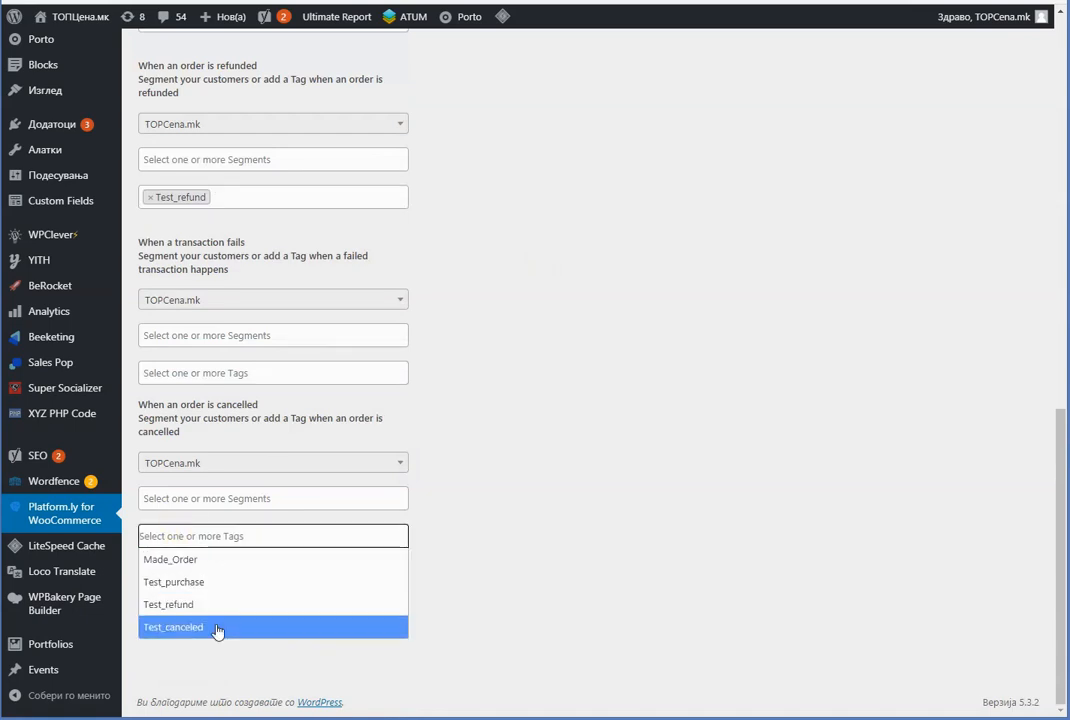
{"action": "left_click", "coordinate": [218, 629]}
{"action": "left_click", "coordinate": [200, 609]}
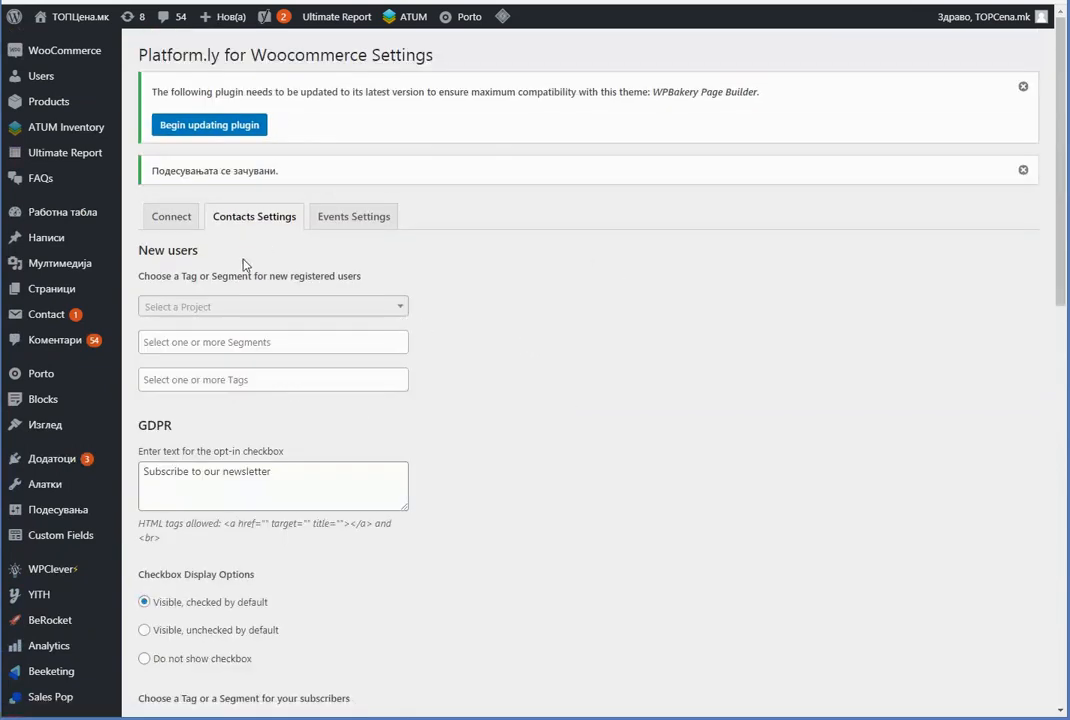
From the product list, show IDEAL AP60 Pro's Platform.ly per-event project, segment and tag fields
{"action": "mouse_move", "coordinate": [40, 103]}
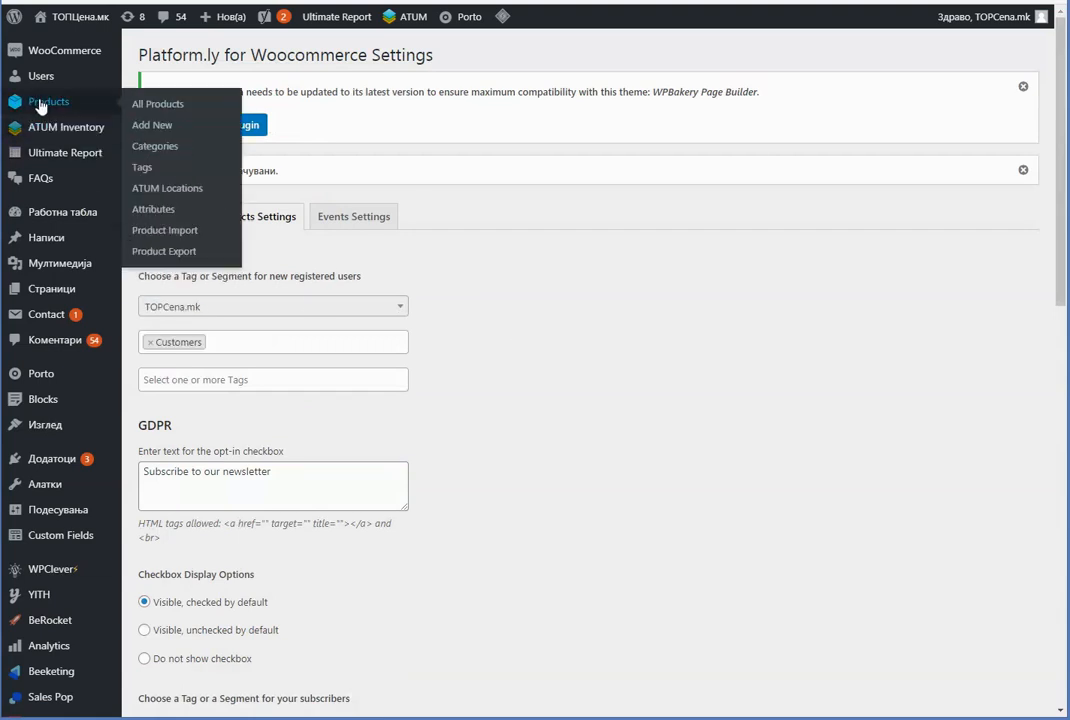
{"action": "left_click", "coordinate": [147, 105]}
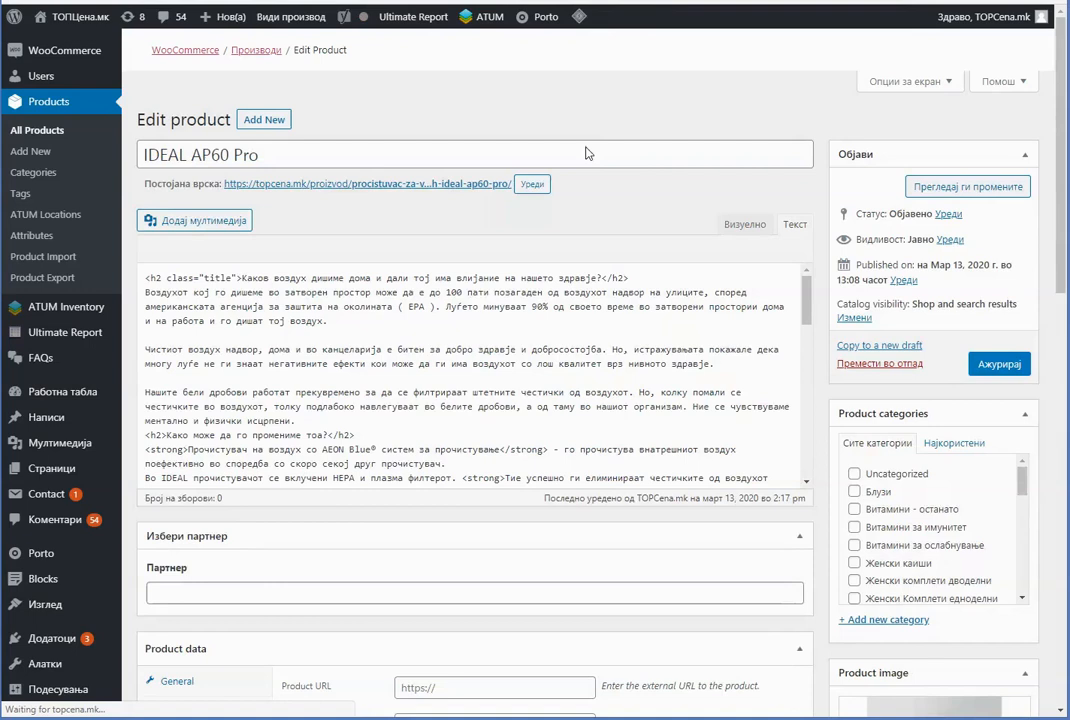
{"action": "scroll", "coordinate": [640, 371], "scroll_direction": "down", "scroll_amount": 5}
{"action": "scroll", "coordinate": [315, 410], "scroll_direction": "down", "scroll_amount": 1}
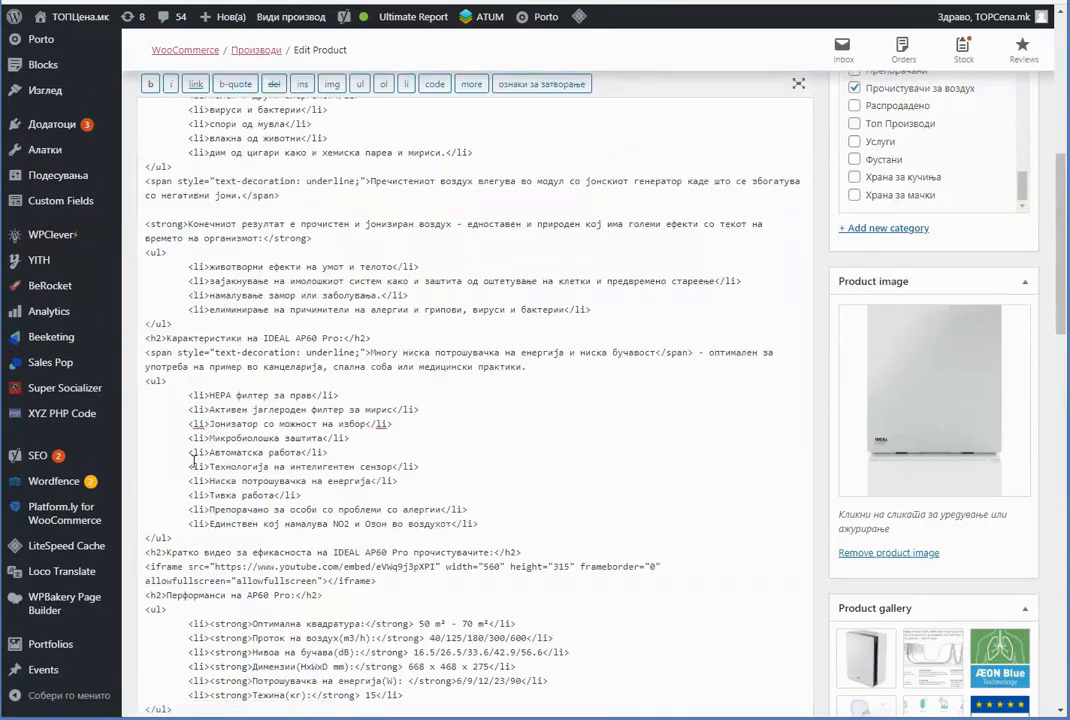
{"action": "left_click", "coordinate": [181, 554]}
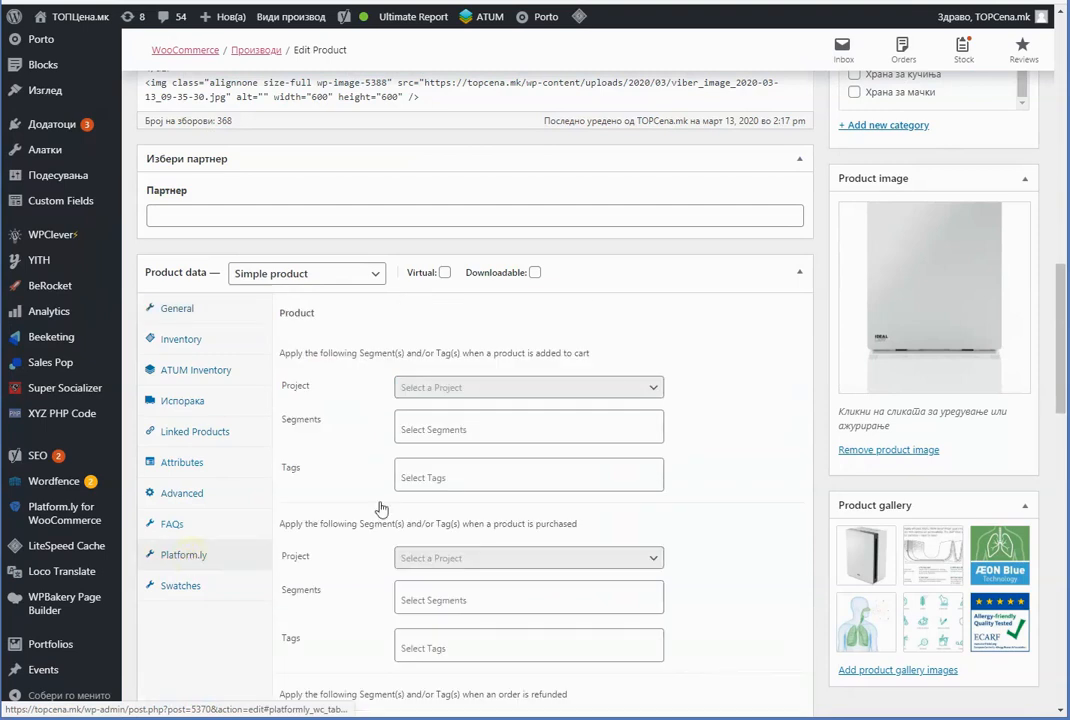
{"action": "scroll", "coordinate": [743, 353], "scroll_direction": "down", "scroll_amount": 2}
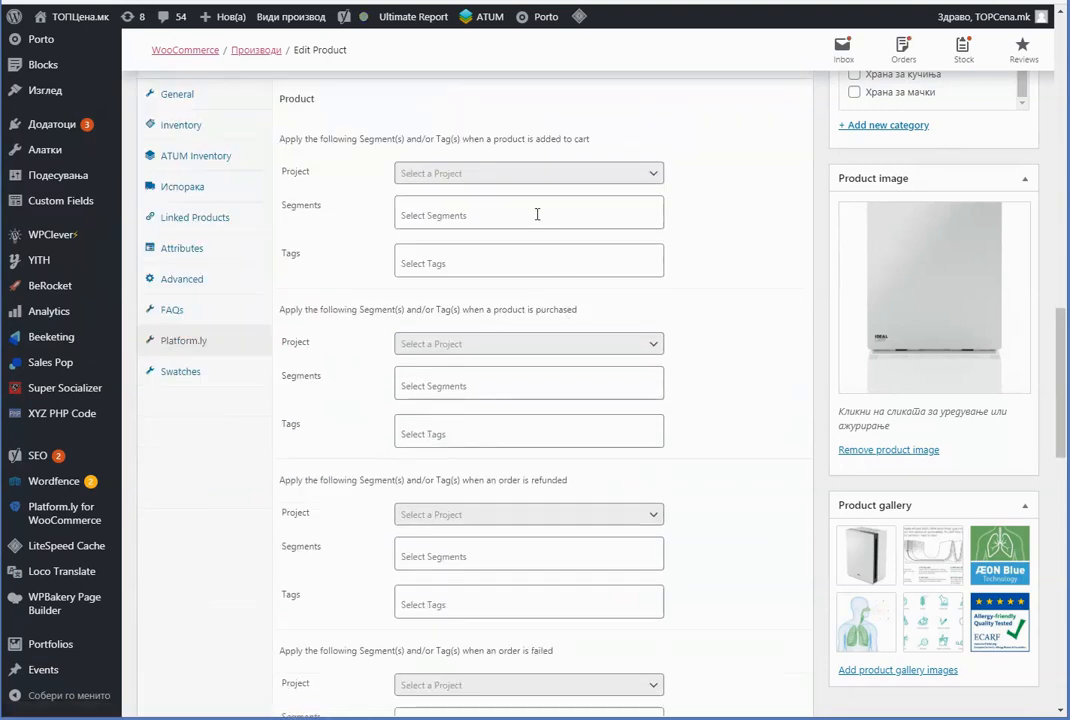
{"action": "scroll", "coordinate": [537, 214], "scroll_direction": "down", "scroll_amount": 3}
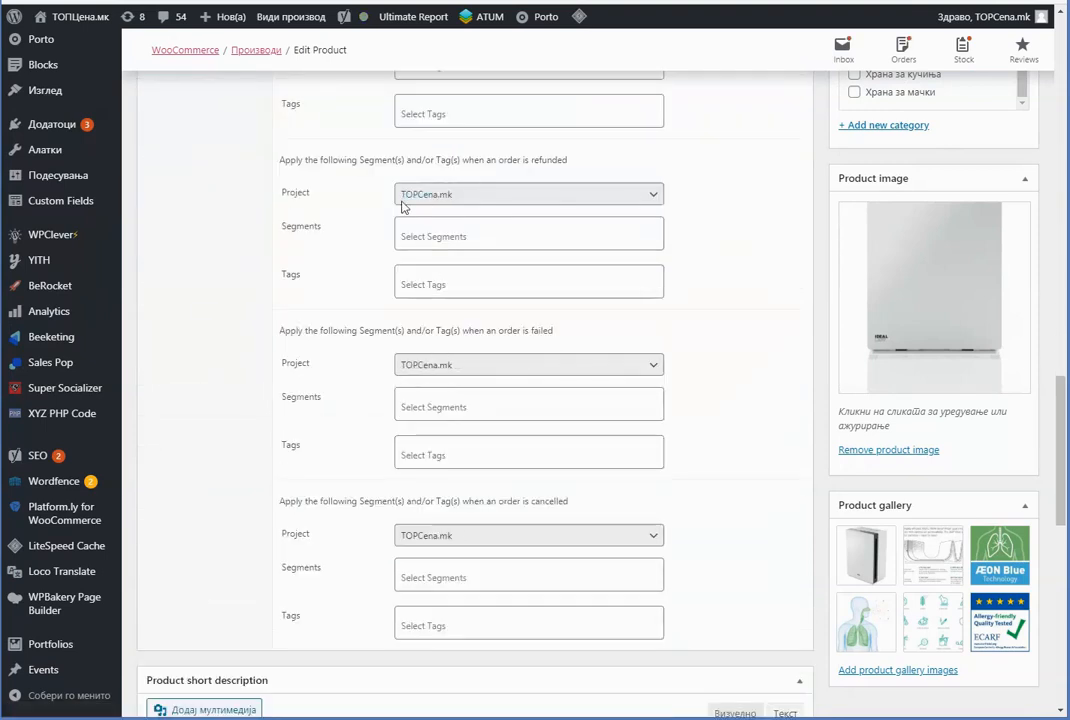
{"action": "scroll", "coordinate": [403, 205], "scroll_direction": "up", "scroll_amount": 3}
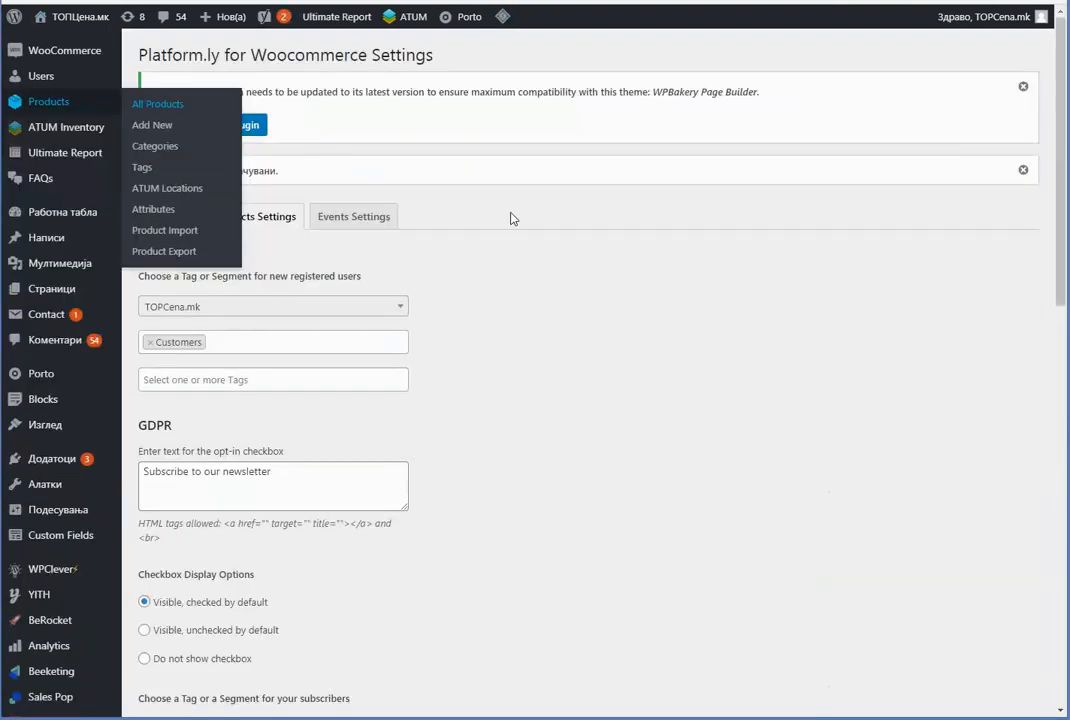
In Events Settings, map View product, Add to cart and View cart to their matching Platform.ly events
{"action": "left_click", "coordinate": [360, 216]}
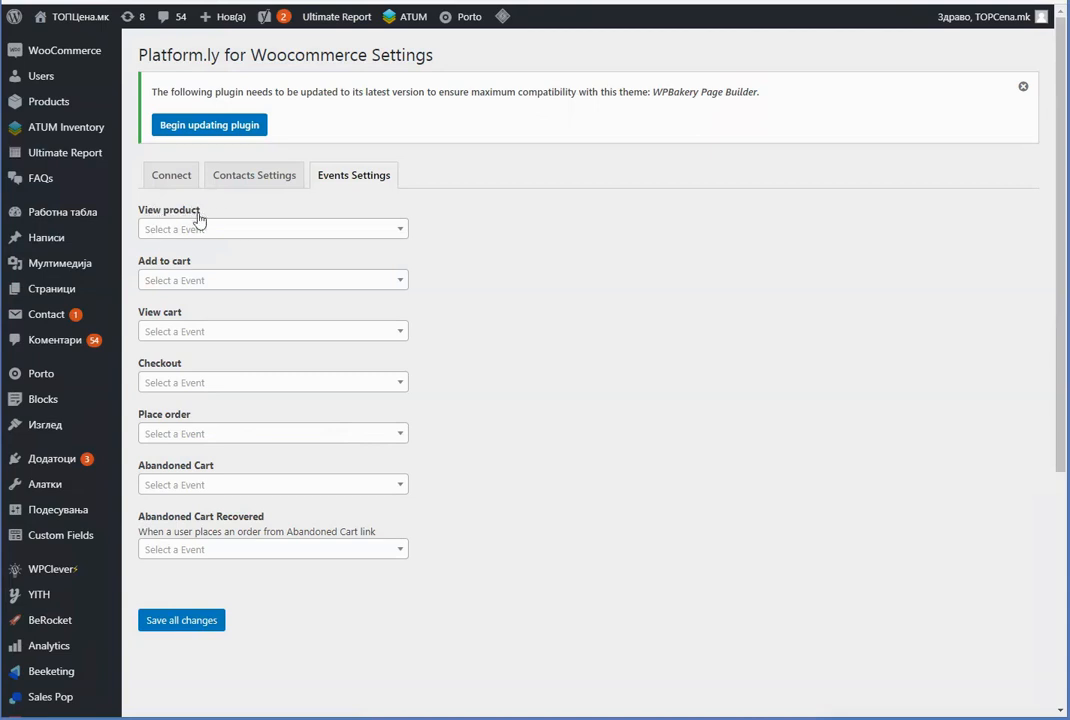
{"action": "left_click", "coordinate": [205, 229]}
{"action": "left_click", "coordinate": [212, 282]}
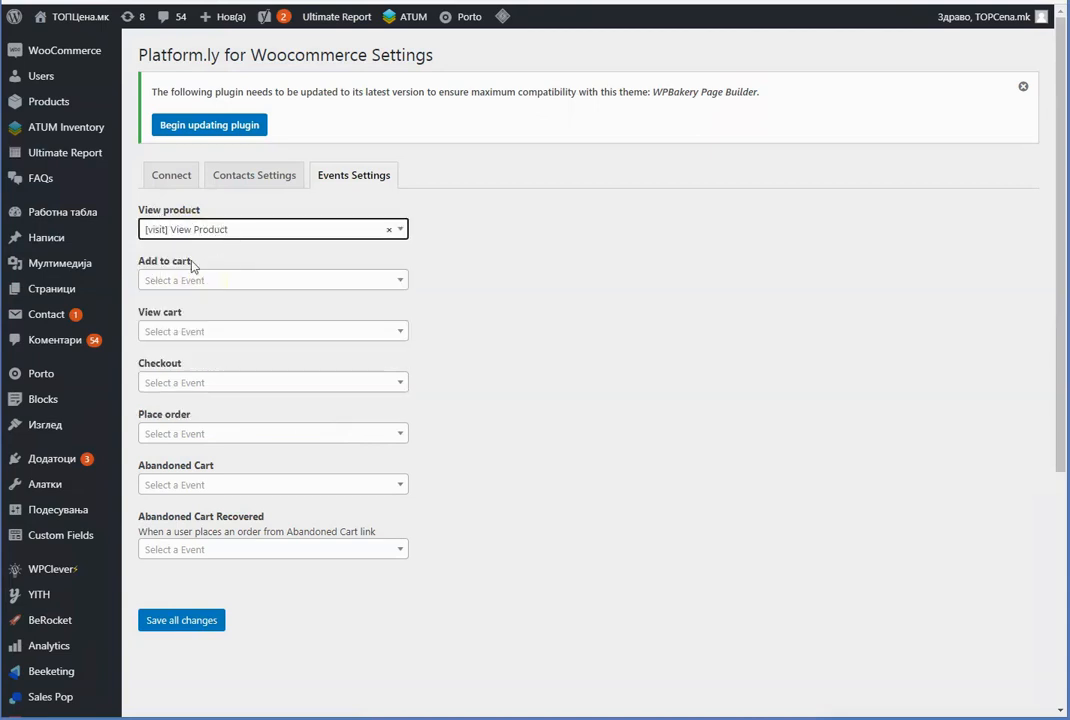
{"action": "left_click", "coordinate": [162, 280]}
{"action": "left_click", "coordinate": [200, 352]}
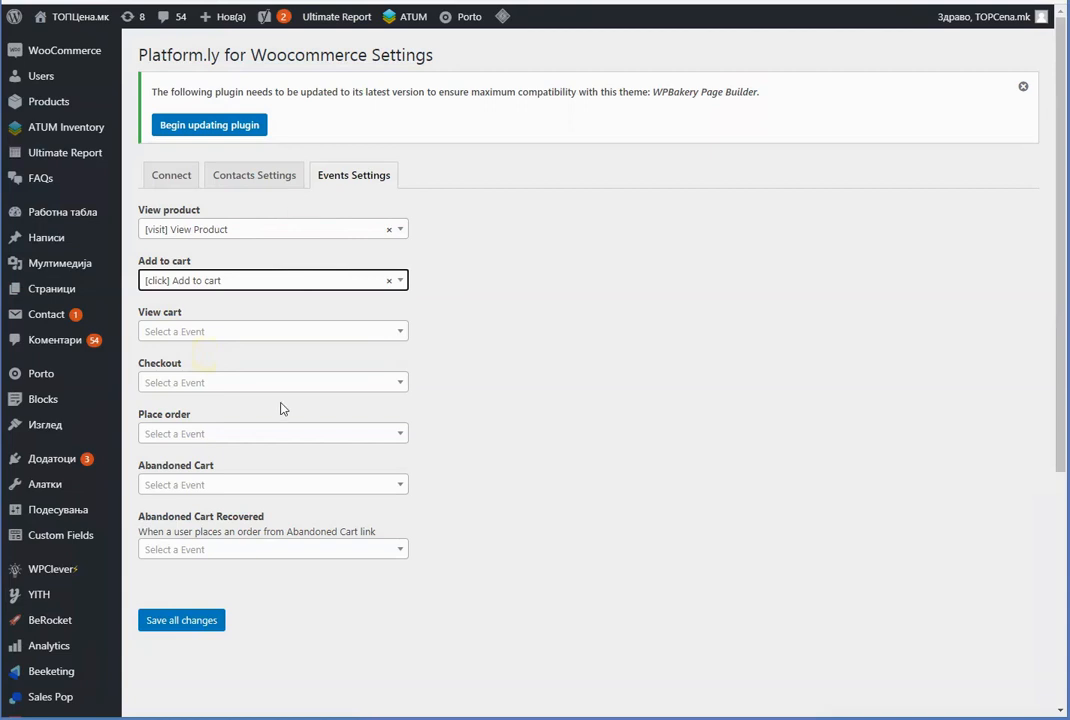
{"action": "left_click", "coordinate": [208, 332]}
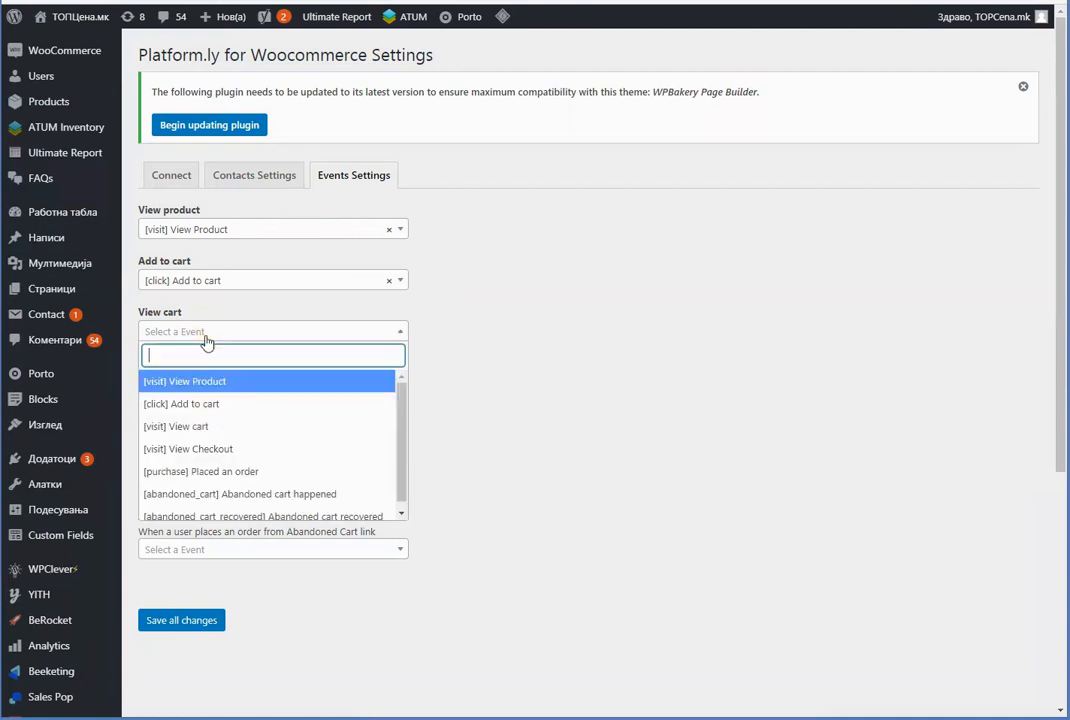
{"action": "left_click", "coordinate": [203, 428]}
Map Checkout to View Checkout and Place order to Placed an order
{"action": "left_click", "coordinate": [241, 383]}
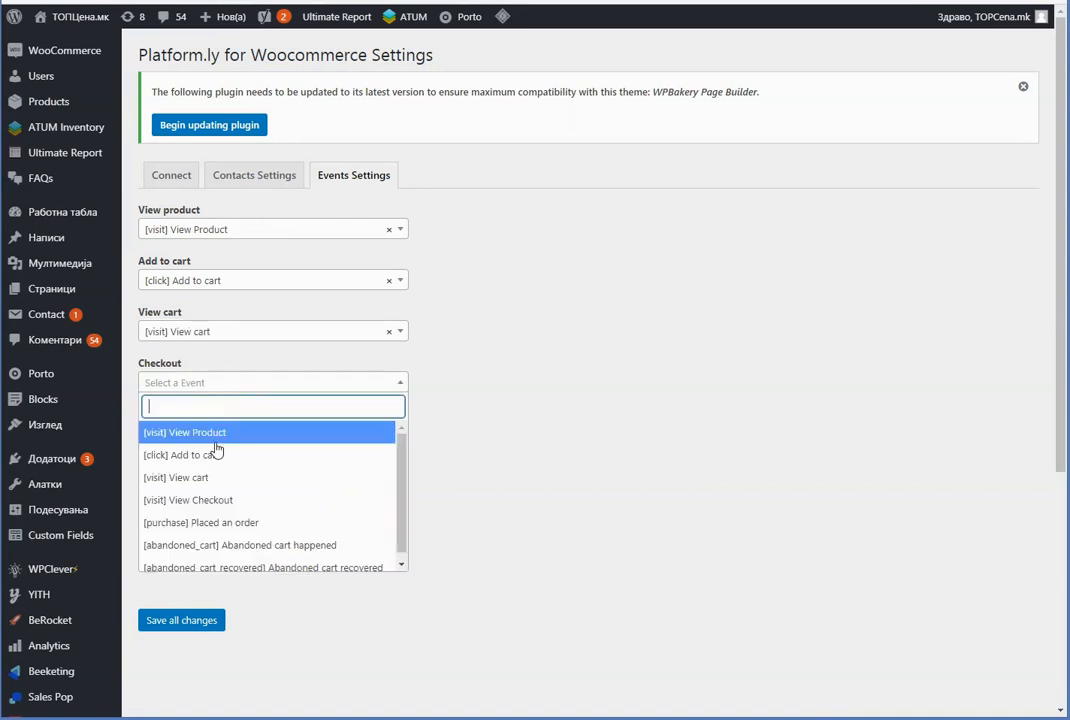
{"action": "left_click", "coordinate": [232, 498]}
{"action": "left_click", "coordinate": [239, 436]}
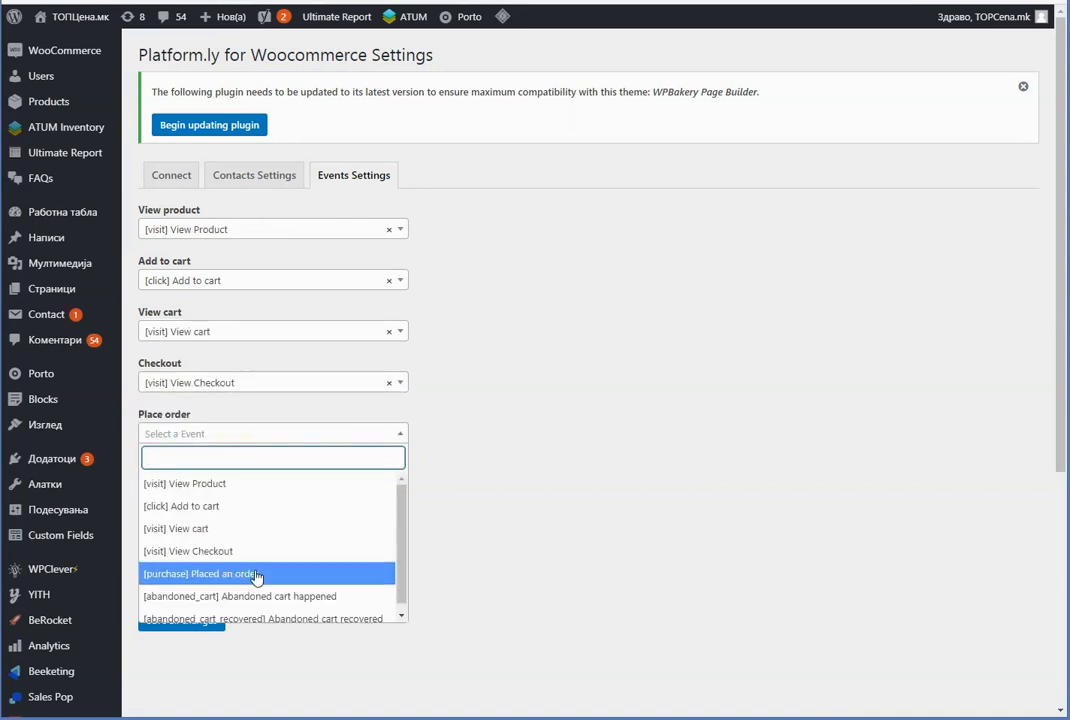
{"action": "left_click", "coordinate": [291, 572]}
{"action": "left_click", "coordinate": [186, 485]}
{"action": "left_click", "coordinate": [573, 459]}
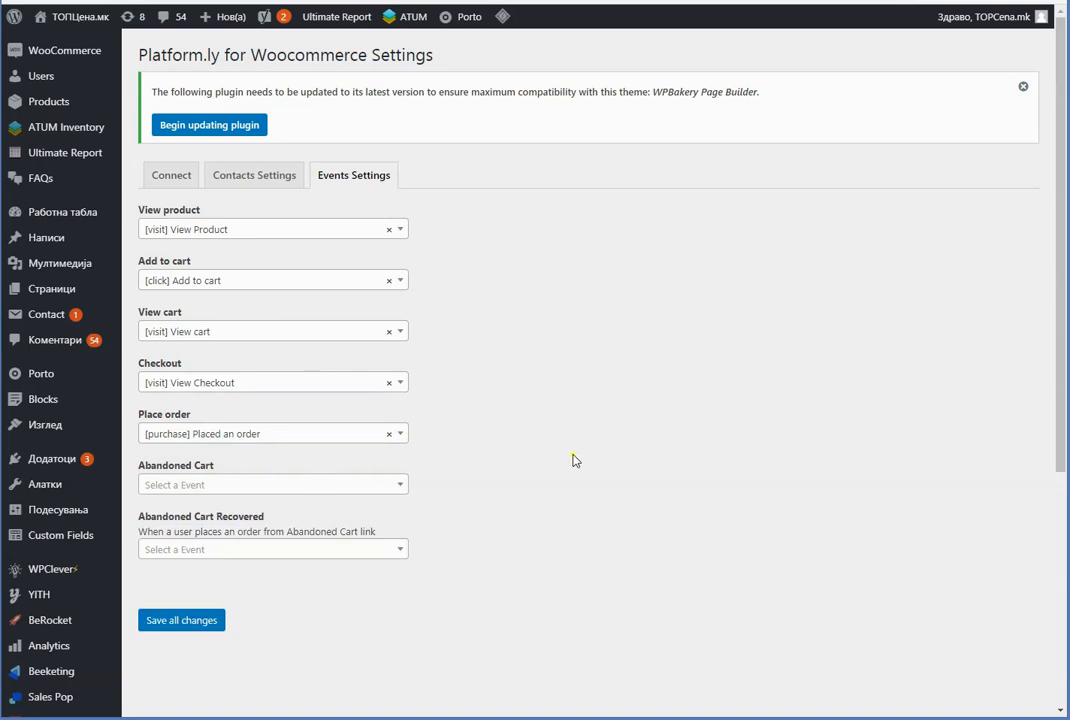
{"action": "scroll", "coordinate": [492, 400], "scroll_direction": "down", "scroll_amount": 1}
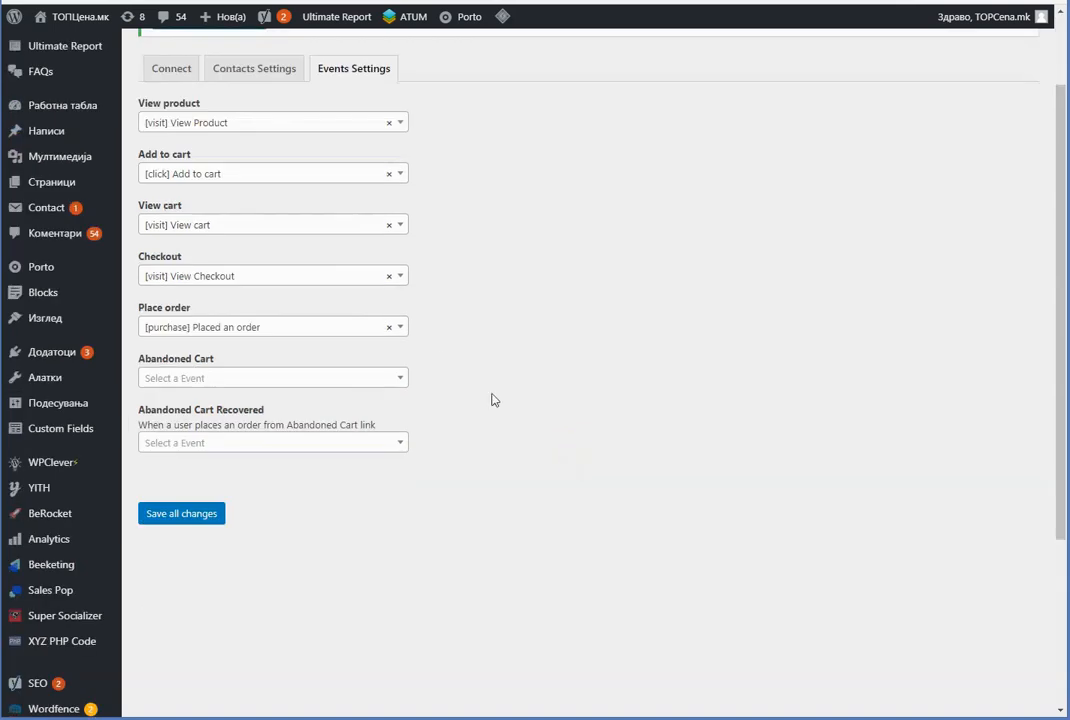
{"action": "left_click", "coordinate": [188, 380]}
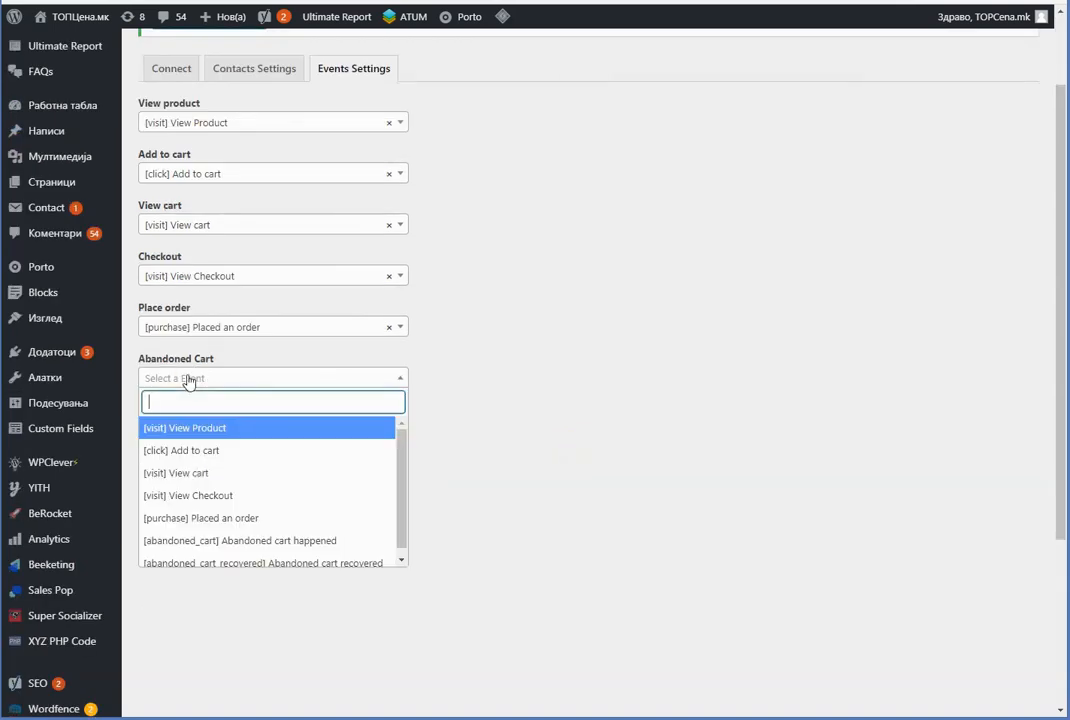
Map Abandoned Cart to Abandoned cart happened, with cut-off time 1 and deletion after 1 day
{"action": "left_click", "coordinate": [265, 540]}
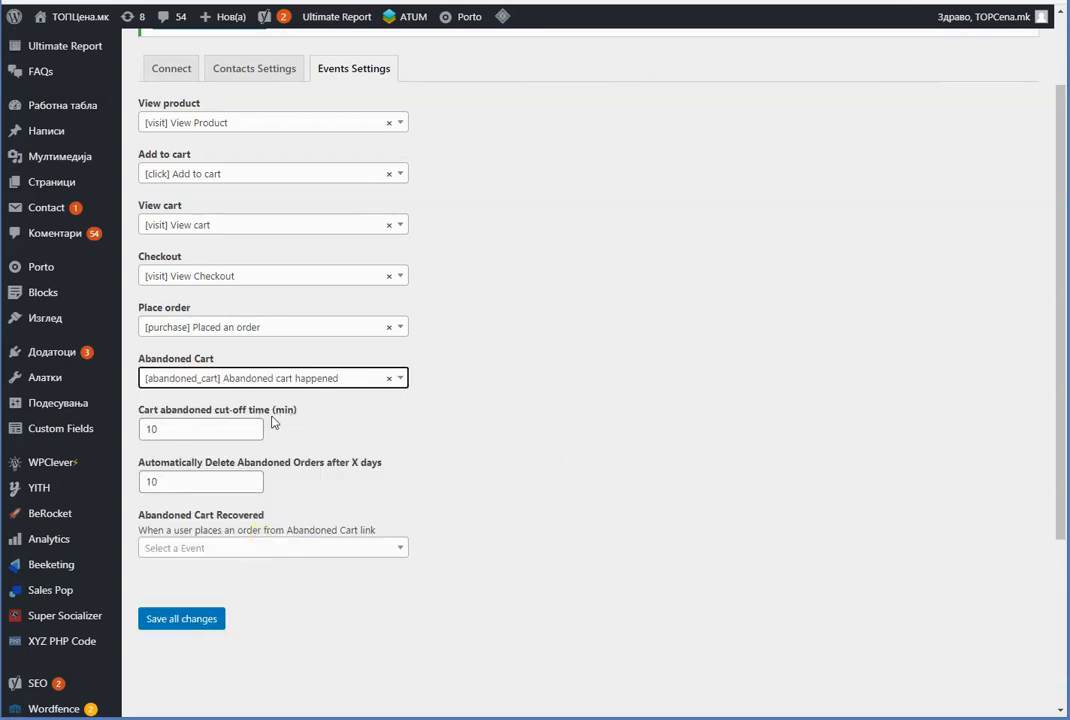
{"action": "double_click", "coordinate": [178, 429]}
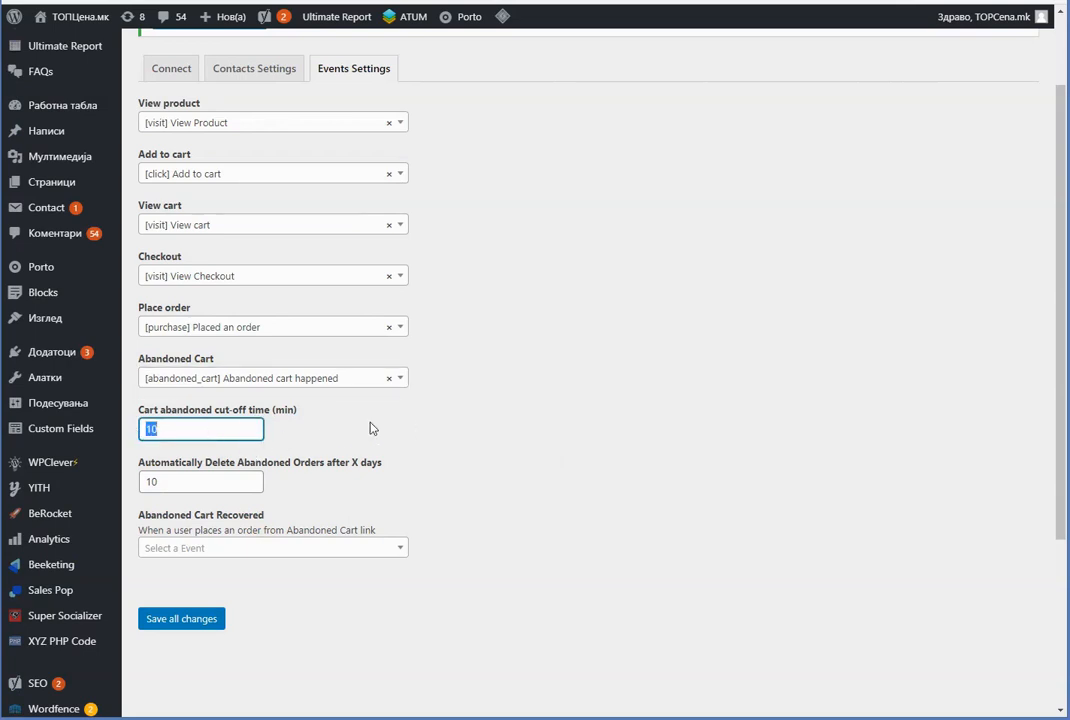
{"action": "left_click", "coordinate": [490, 412]}
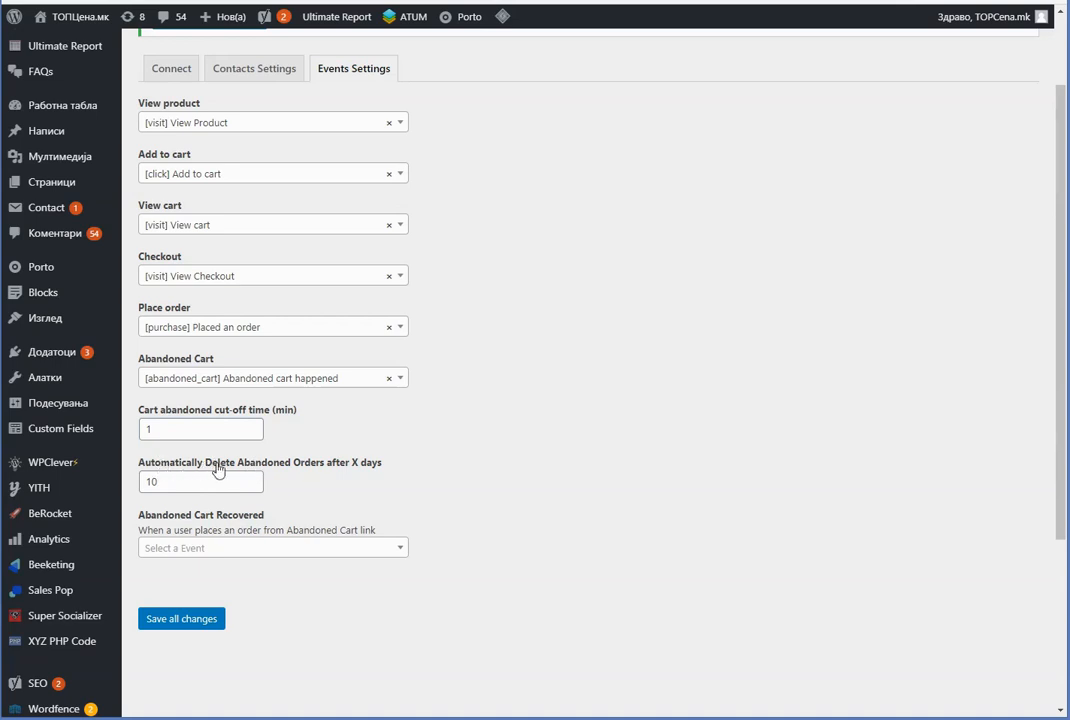
{"action": "double_click", "coordinate": [180, 481]}
{"action": "type", "text": "1"}
{"action": "left_click", "coordinate": [499, 425]}
Map Abandoned Cart Recovered to Abandoned cart recovered and save all changes
{"action": "scroll", "coordinate": [499, 425], "scroll_direction": "down", "scroll_amount": 1}
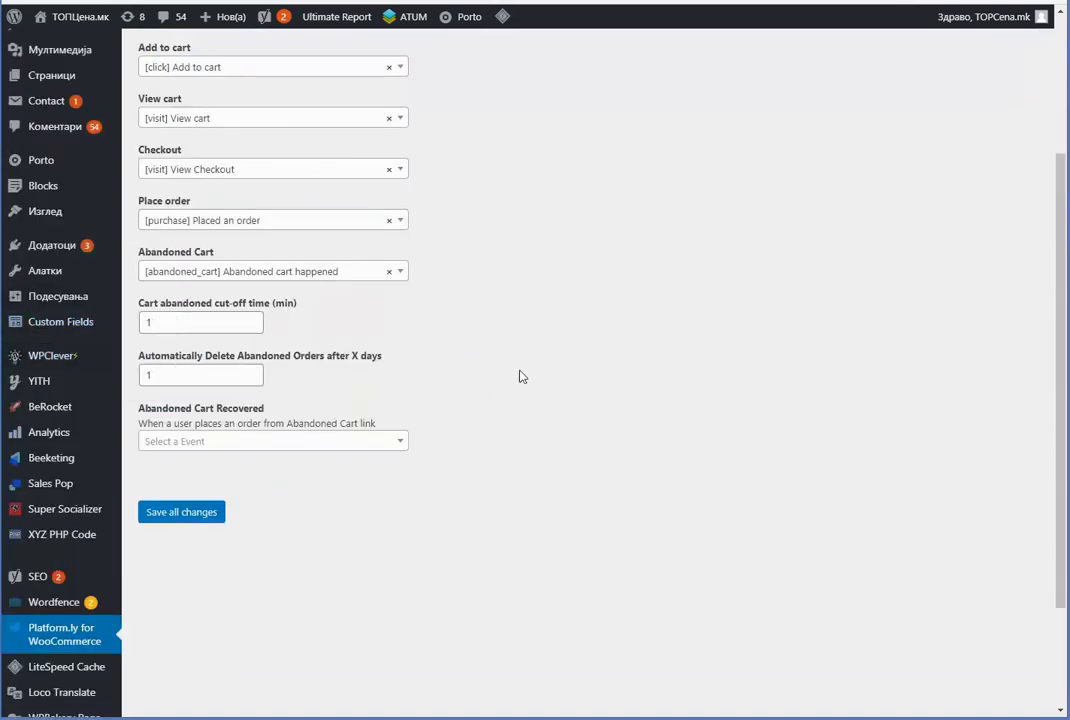
{"action": "left_click", "coordinate": [199, 441]}
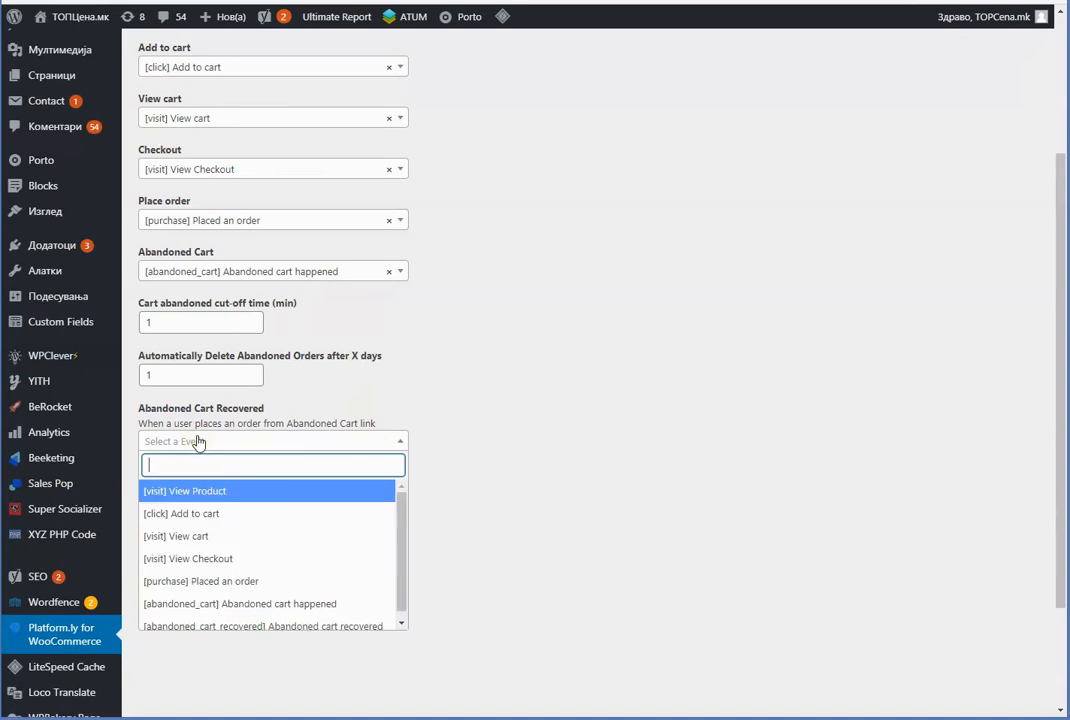
{"action": "left_click", "coordinate": [312, 620]}
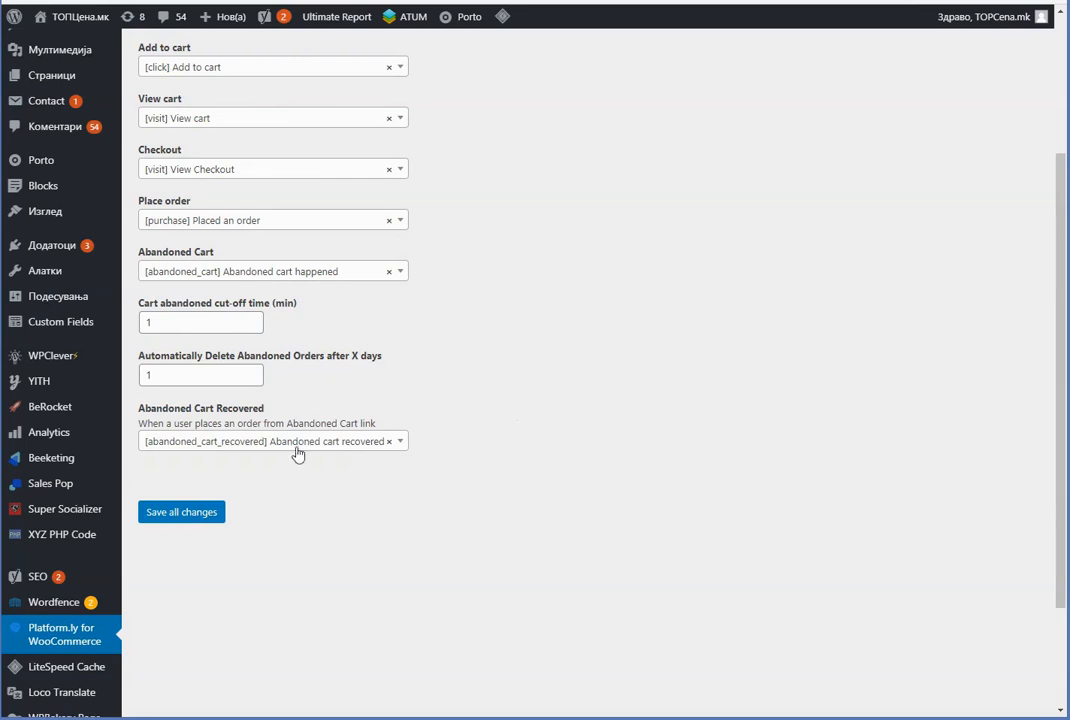
{"action": "left_click", "coordinate": [172, 516]}
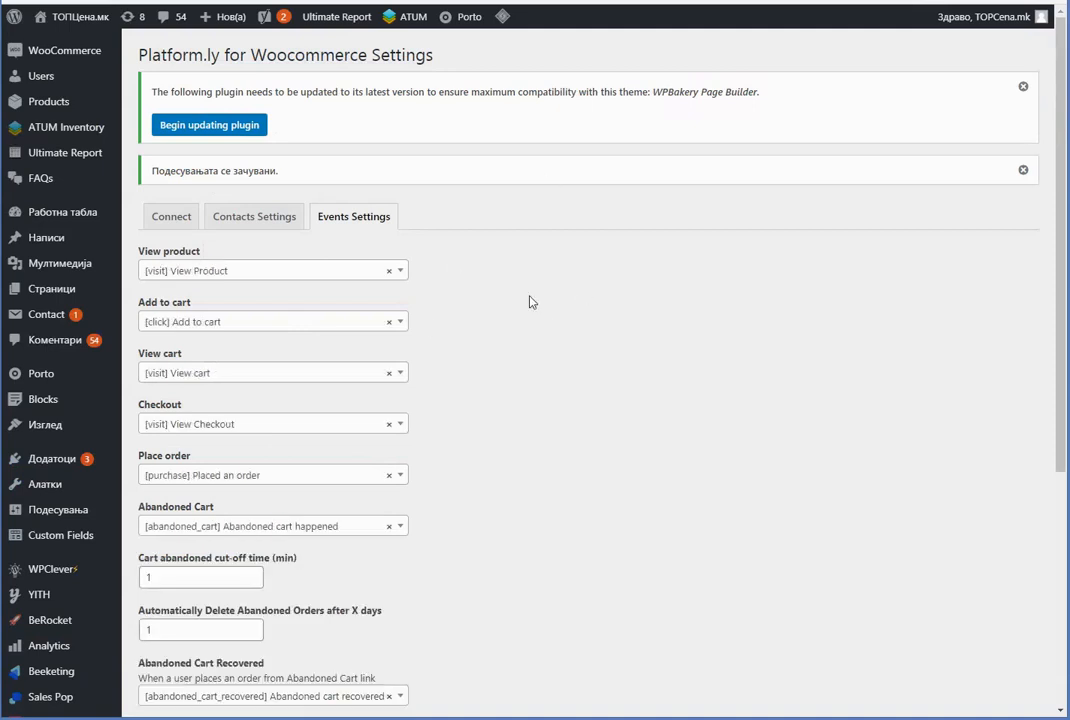
Scroll down the saved Platform.ly for WooCommerce settings page
{"action": "scroll", "coordinate": [597, 442], "scroll_direction": "down", "scroll_amount": 1}
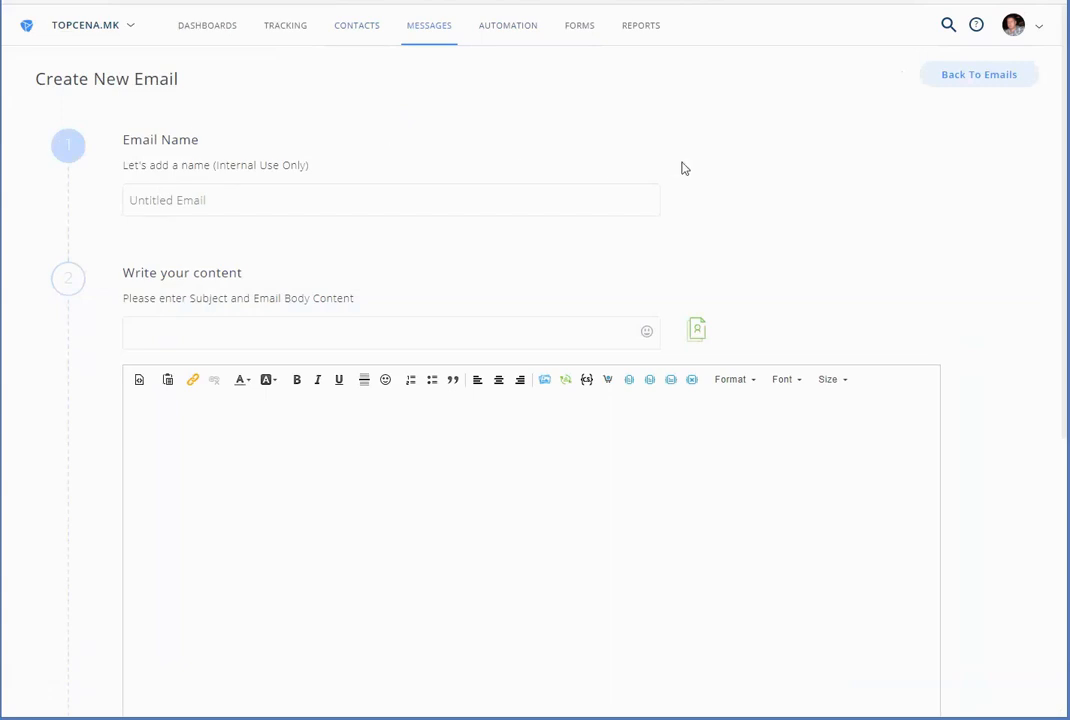
Insert the abandoned-cart Products table tag into the email body and centre it
{"action": "scroll", "coordinate": [829, 218], "scroll_direction": "down", "scroll_amount": 1}
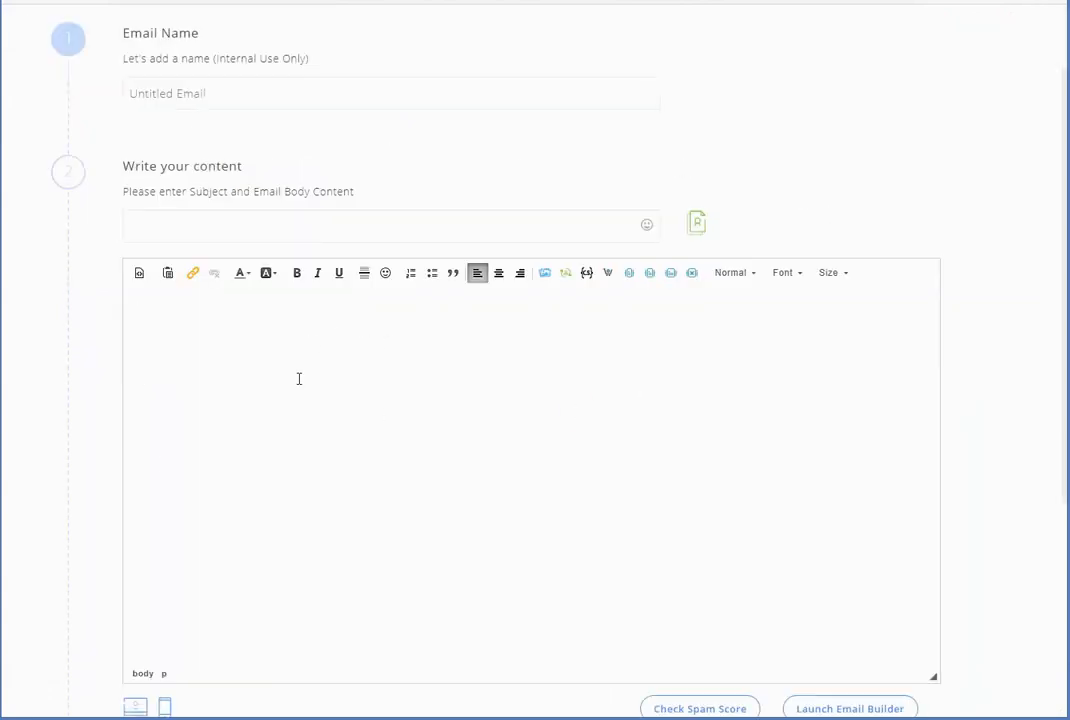
{"action": "left_click", "coordinate": [606, 273]}
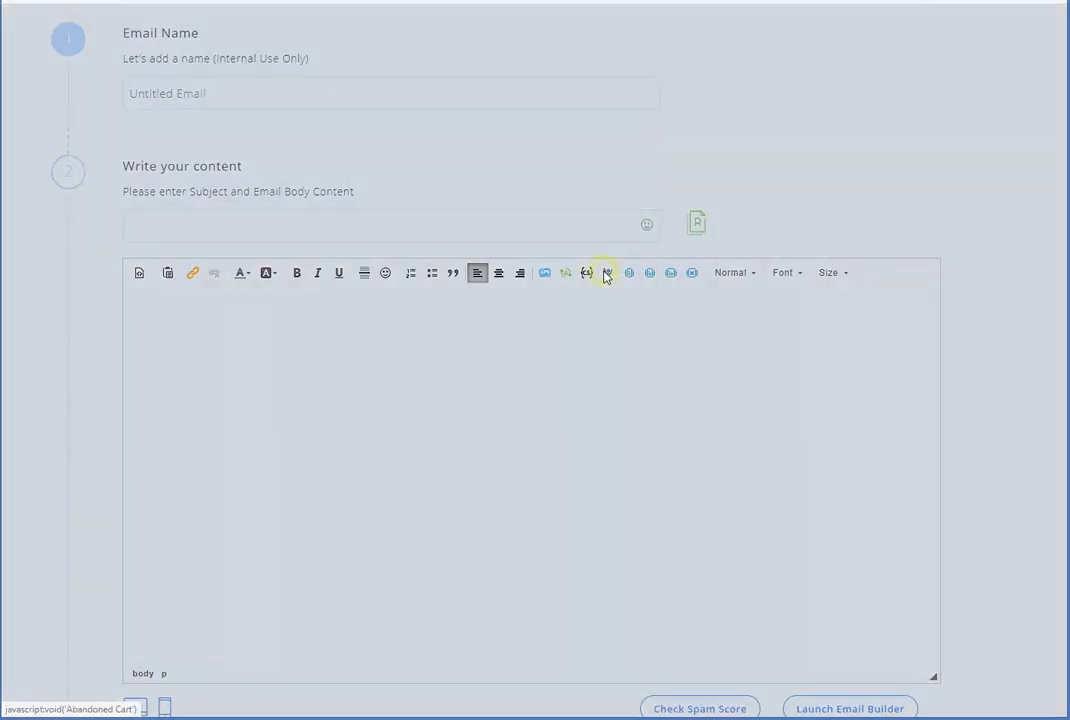
{"action": "left_click_drag", "start_coordinate": [385, 292], "coordinate": [556, 292]}
{"action": "left_click", "coordinate": [558, 291]}
{"action": "left_click_drag", "start_coordinate": [410, 292], "coordinate": [601, 292]}
{"action": "left_click", "coordinate": [601, 292]}
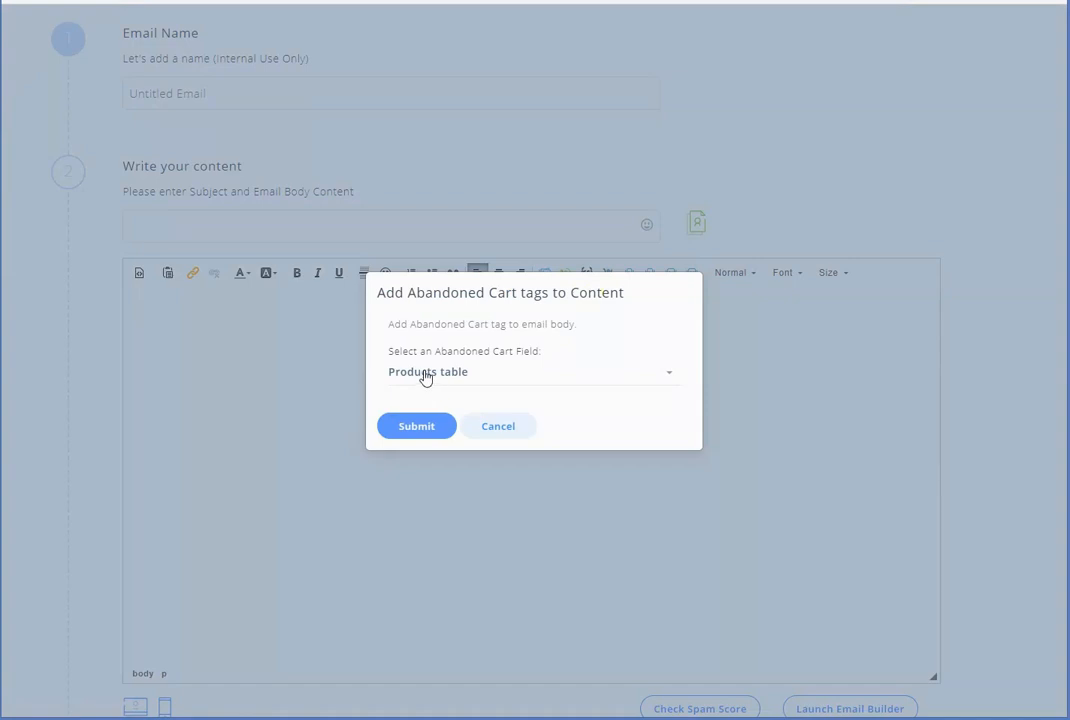
{"action": "left_click", "coordinate": [421, 428]}
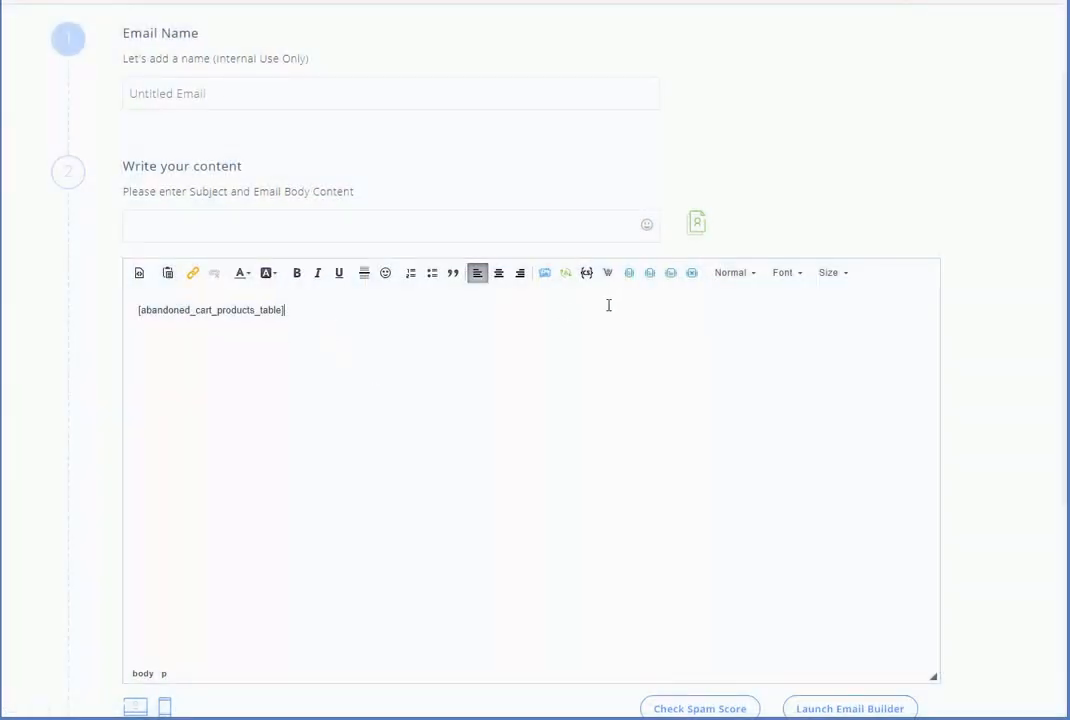
{"action": "left_click", "coordinate": [499, 273]}
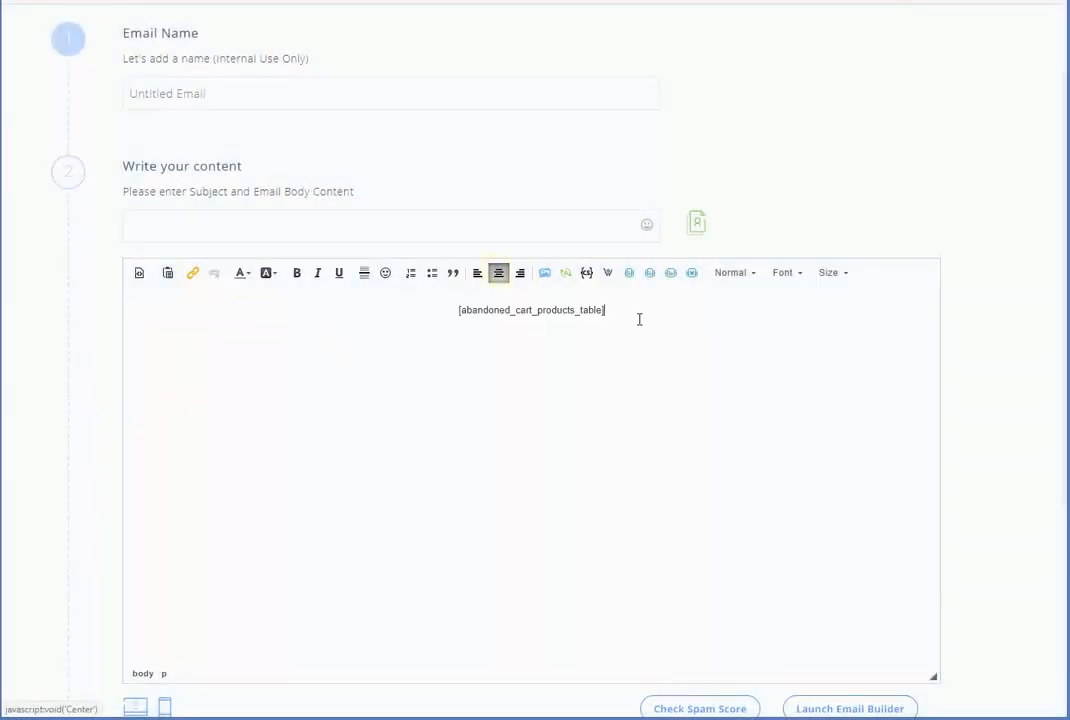
Insert the abandoned-cart Link to Cart and Link to Checkout tags into the body
{"action": "left_click", "coordinate": [607, 273]}
{"action": "left_click", "coordinate": [479, 370]}
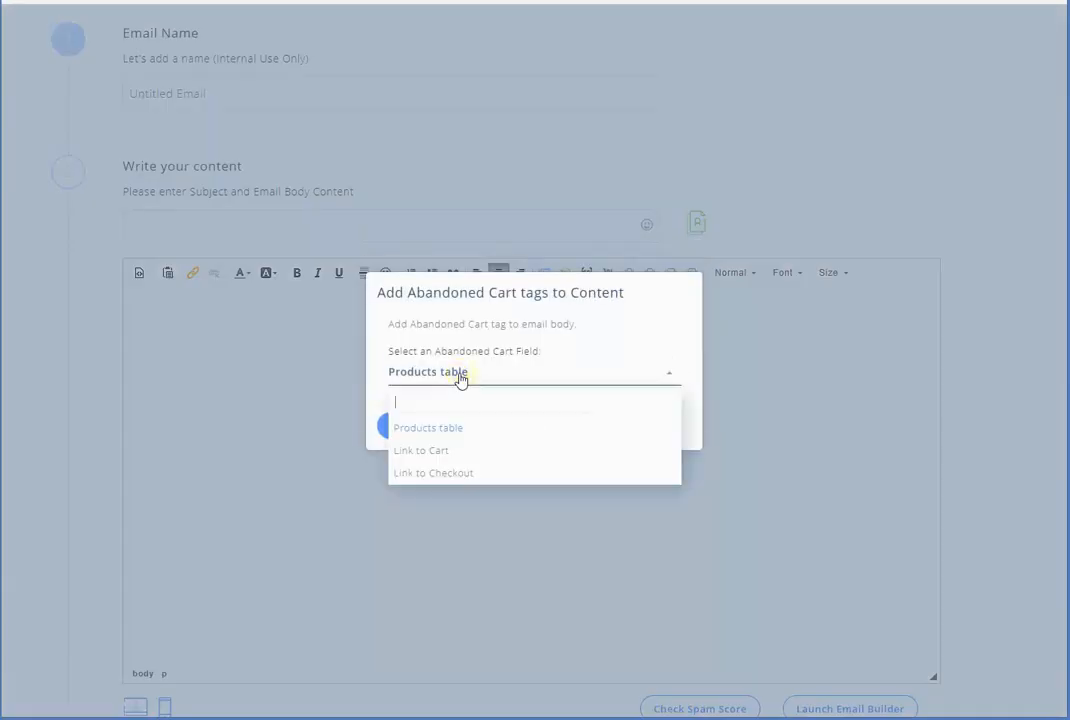
{"action": "left_click", "coordinate": [430, 452]}
{"action": "left_click", "coordinate": [428, 430]}
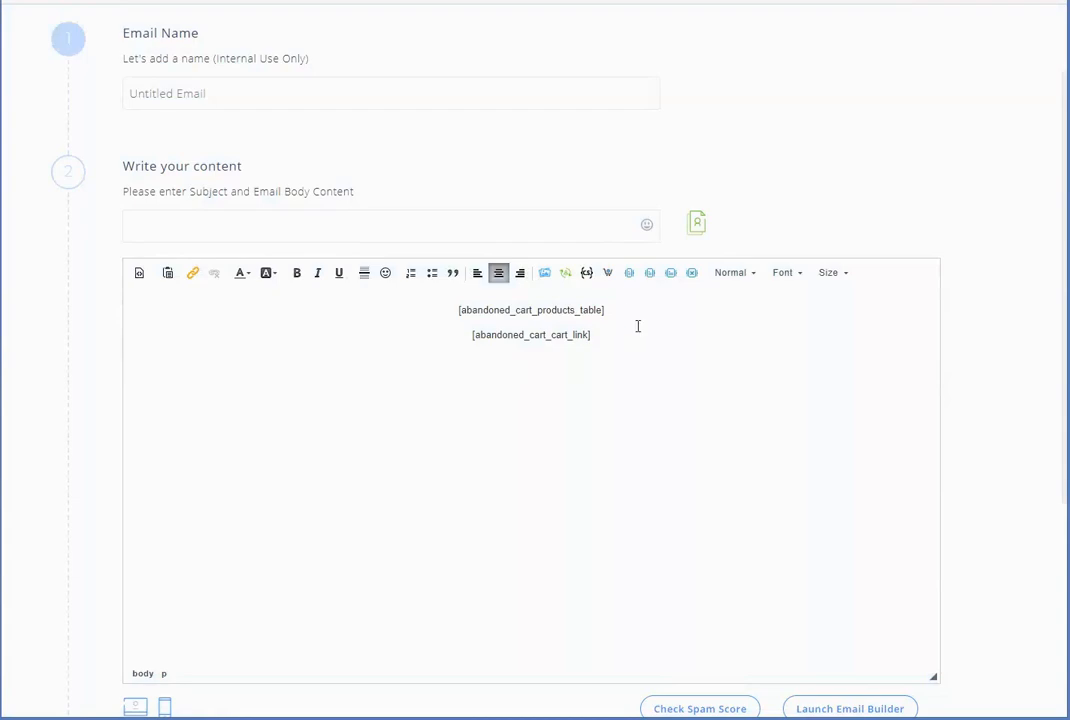
{"action": "left_click", "coordinate": [608, 274]}
{"action": "left_click", "coordinate": [462, 376]}
{"action": "left_click", "coordinate": [459, 472]}
{"action": "left_click", "coordinate": [416, 426]}
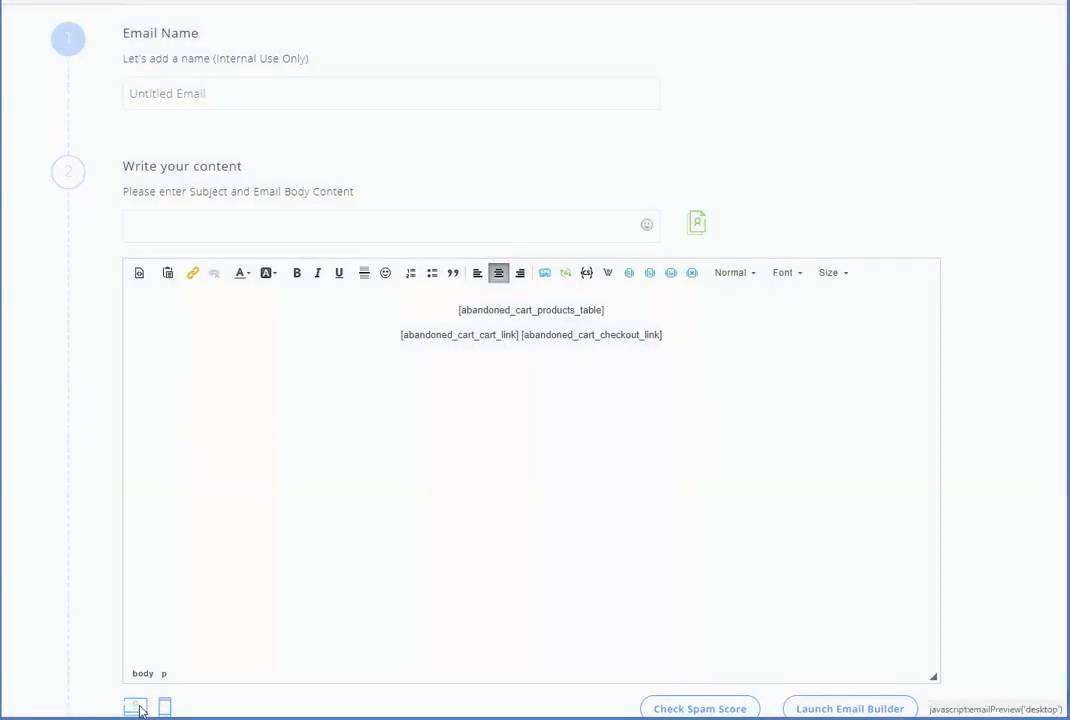
Check the email in Desktop Preview, showing the cart summary
{"action": "left_click", "coordinate": [135, 708]}
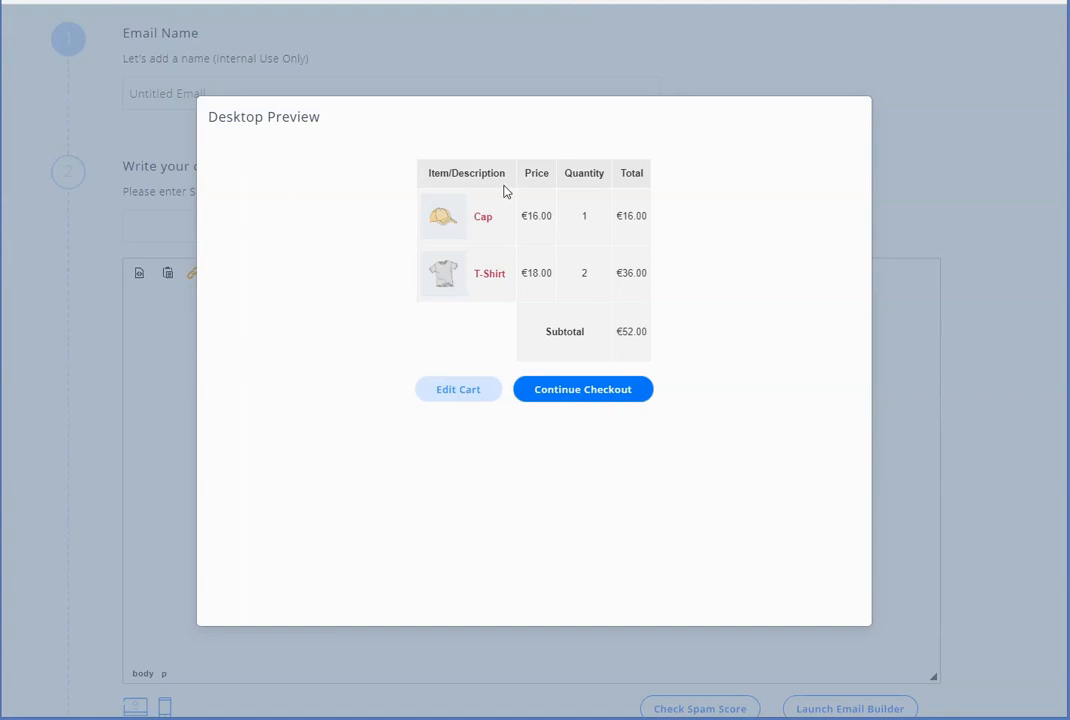
{"action": "left_click_drag", "start_coordinate": [507, 196], "coordinate": [602, 303]}
{"action": "left_click", "coordinate": [530, 222]}
{"action": "left_click_drag", "start_coordinate": [530, 222], "coordinate": [556, 239]}
{"action": "left_click", "coordinate": [590, 248]}
{"action": "left_click", "coordinate": [148, 428]}
{"action": "scroll", "coordinate": [857, 427], "scroll_direction": "down", "scroll_amount": 2}
{"action": "scroll", "coordinate": [862, 420], "scroll_direction": "up", "scroll_amount": 1}
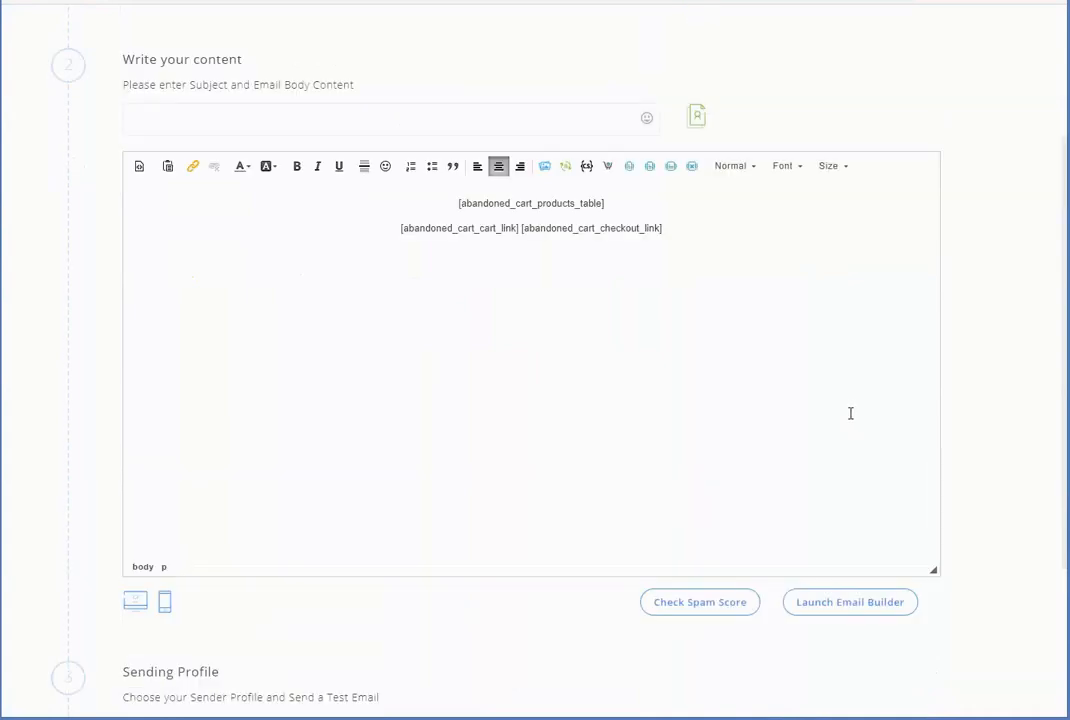
In the visual builder, add a centred abandoned-cart block with the Products table tag to Section 1
{"action": "left_click", "coordinate": [851, 605]}
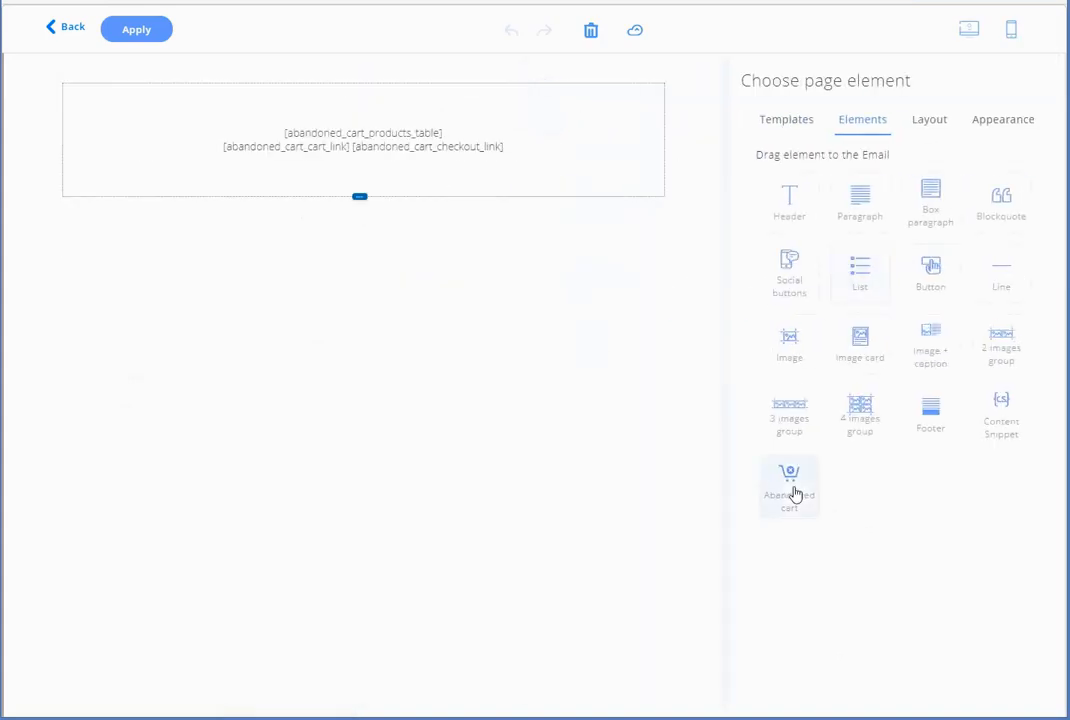
{"action": "left_click_drag", "start_coordinate": [793, 493], "coordinate": [375, 167]}
{"action": "left_click", "coordinate": [412, 421]}
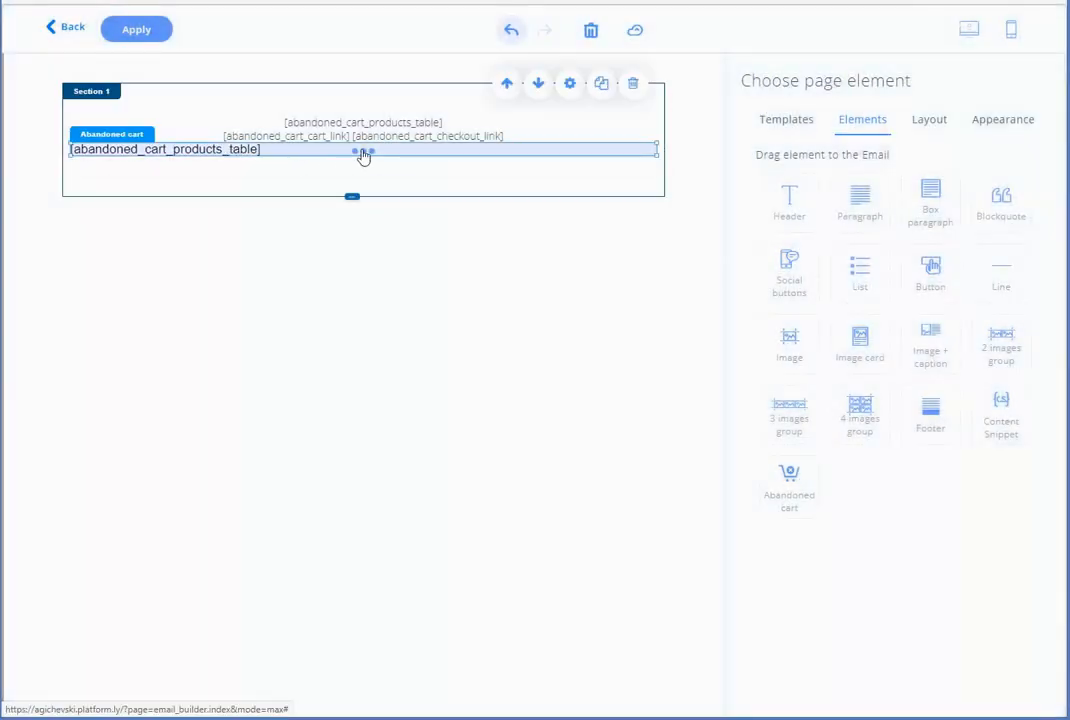
{"action": "left_click", "coordinate": [328, 124]}
{"action": "left_click", "coordinate": [893, 333]}
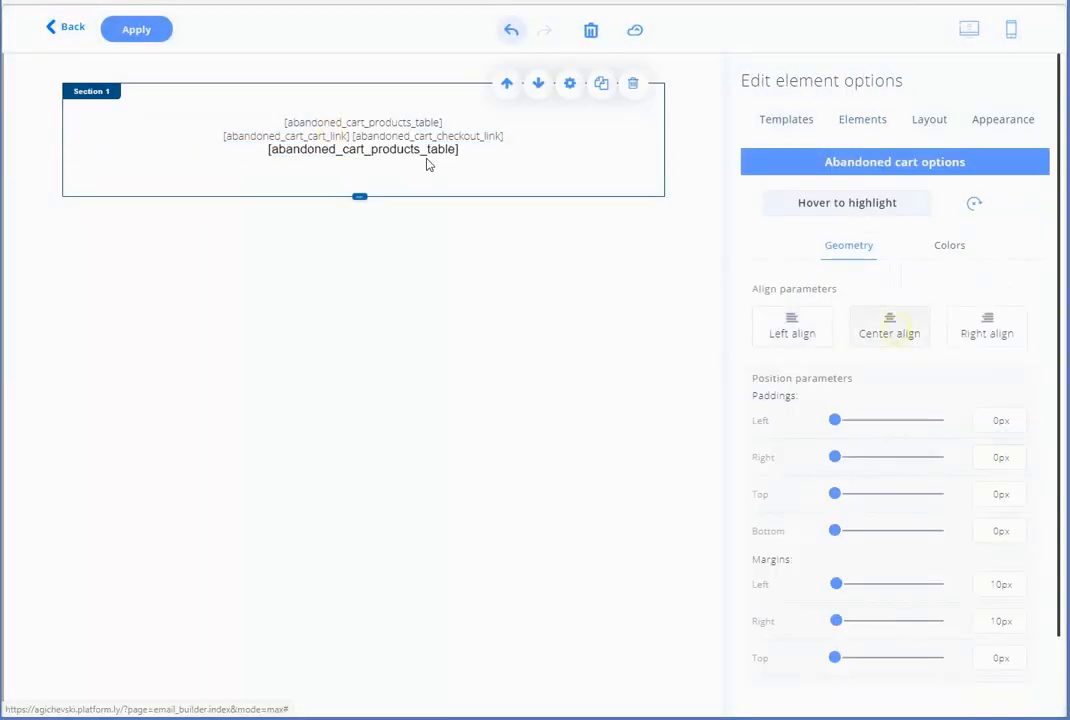
{"action": "left_click", "coordinate": [876, 120]}
Add a second abandoned-cart block containing the Link to Cart tag
{"action": "left_click_drag", "start_coordinate": [803, 502], "coordinate": [392, 170]}
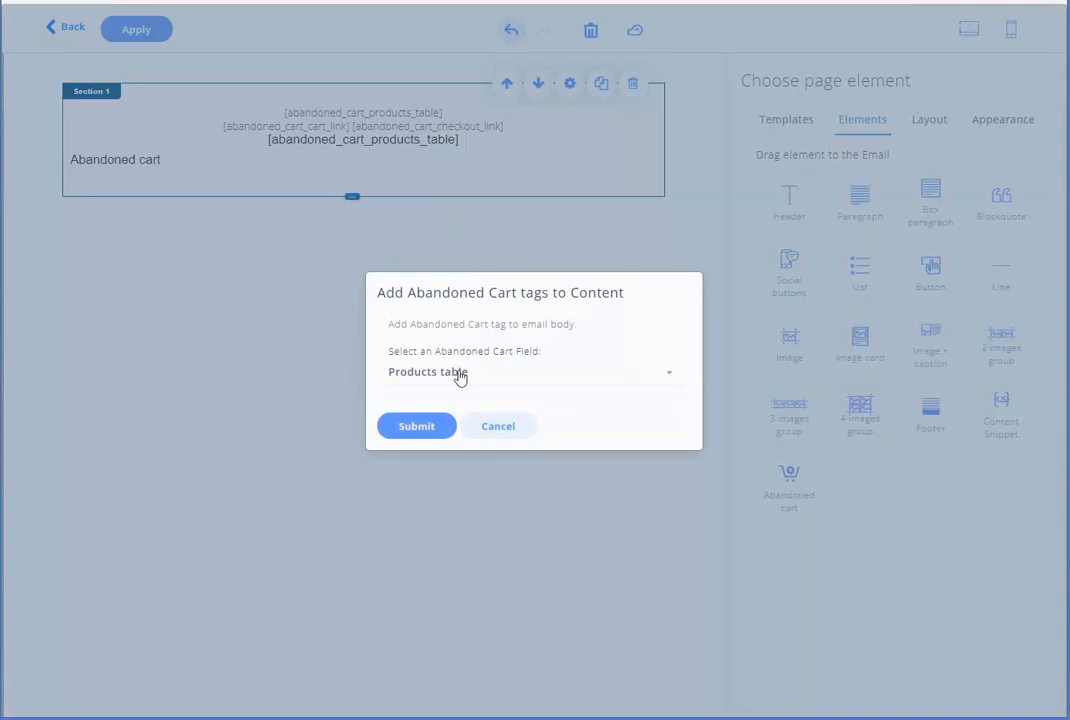
{"action": "left_click", "coordinate": [456, 373]}
{"action": "left_click", "coordinate": [420, 447]}
{"action": "left_click", "coordinate": [433, 427]}
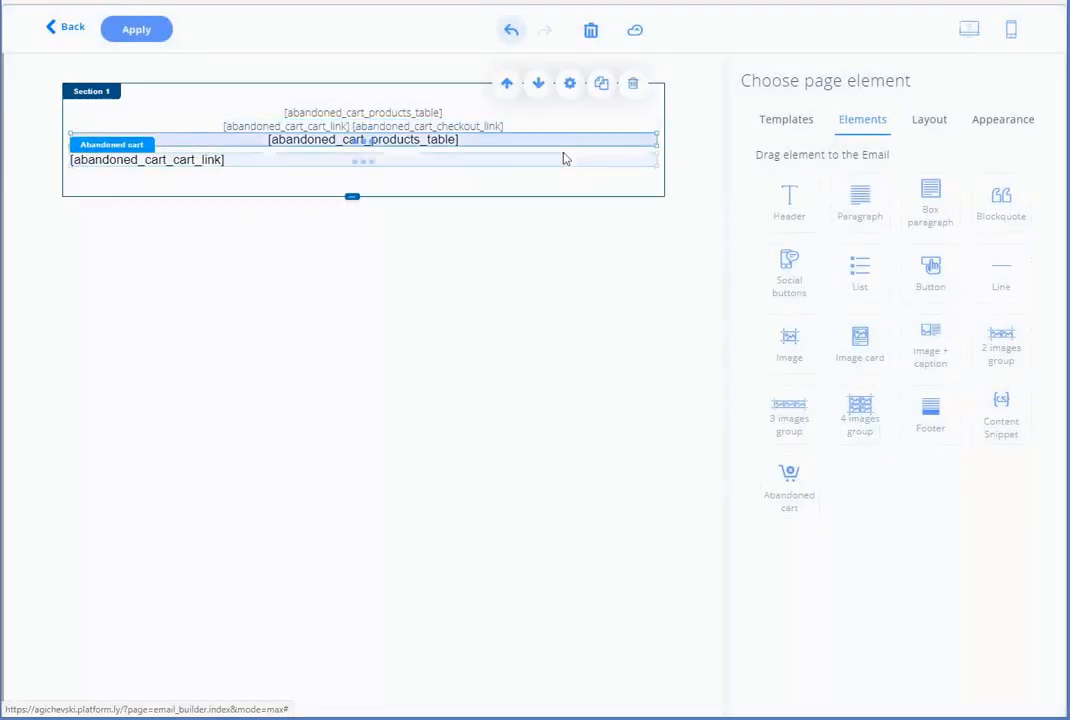
Load the Download template and drop in an abandoned-cart block with the Products table tag
{"action": "left_click", "coordinate": [787, 119]}
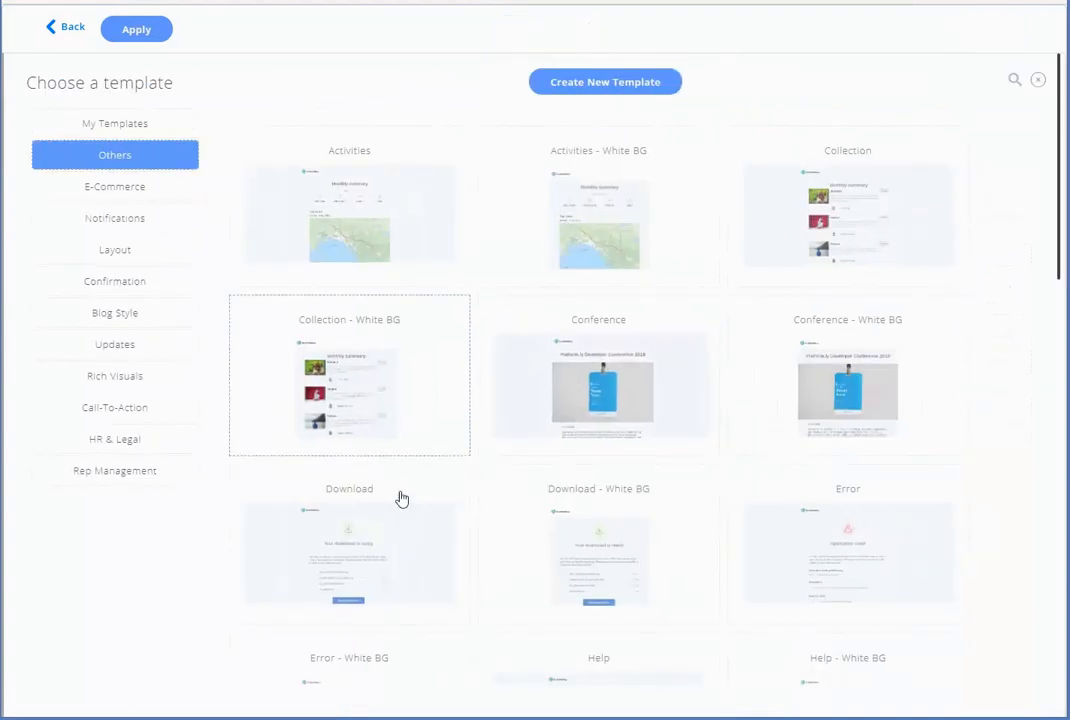
{"action": "left_click", "coordinate": [546, 509]}
{"action": "left_click", "coordinate": [495, 476]}
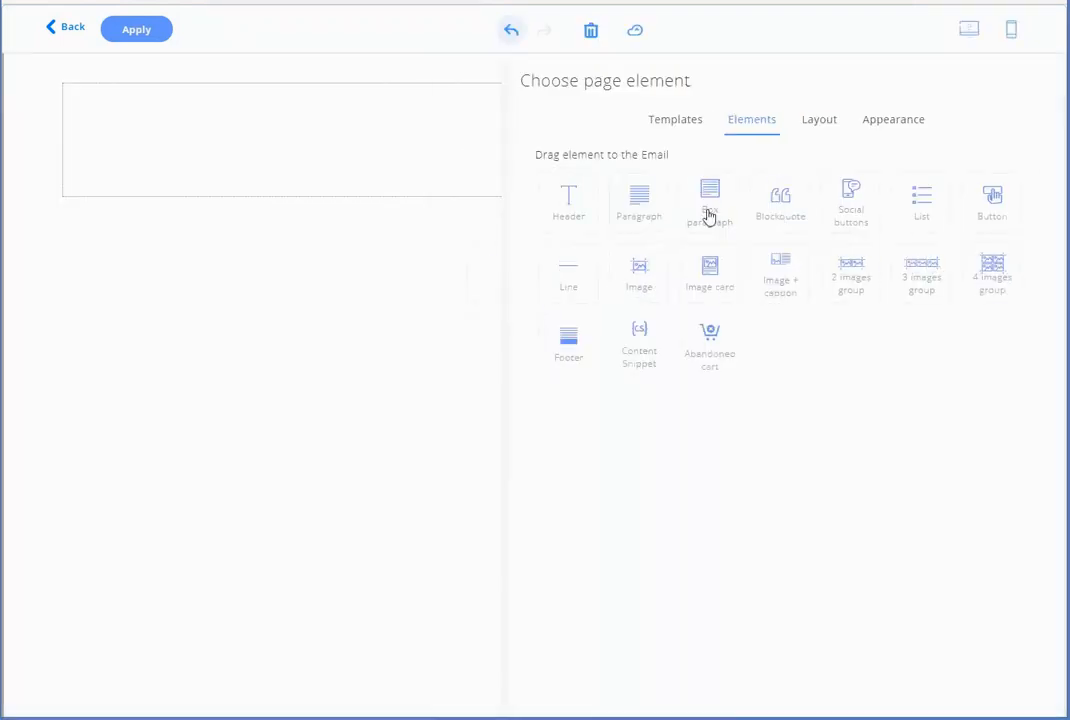
{"action": "left_click_drag", "start_coordinate": [820, 488], "coordinate": [456, 366]}
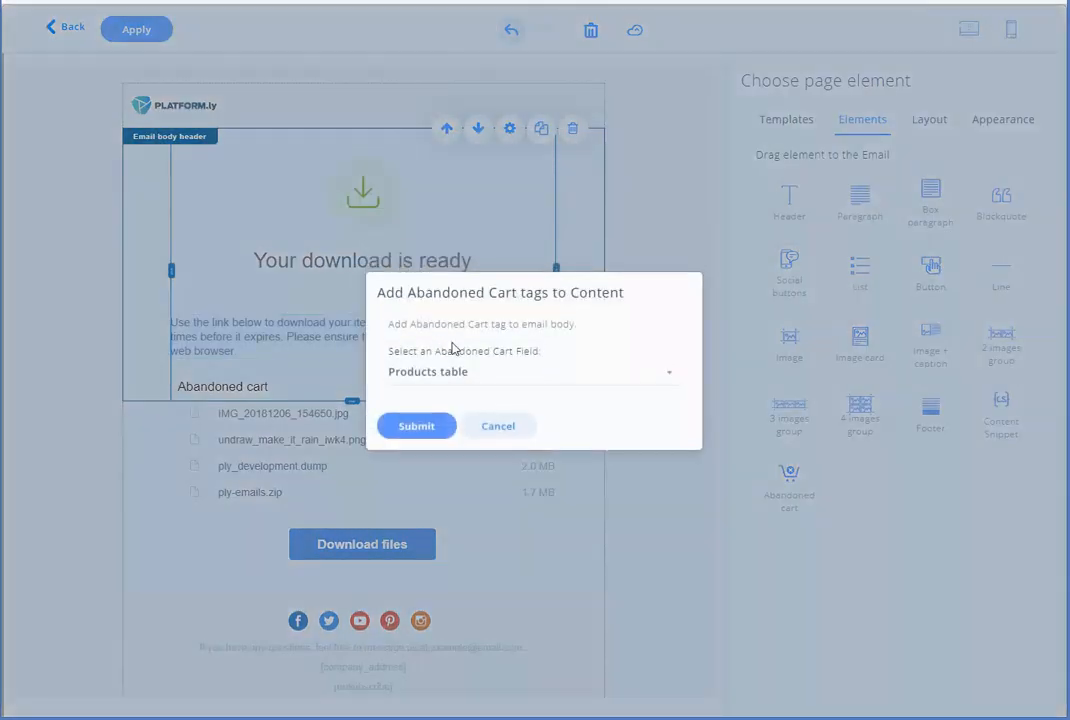
{"action": "left_click", "coordinate": [414, 430]}
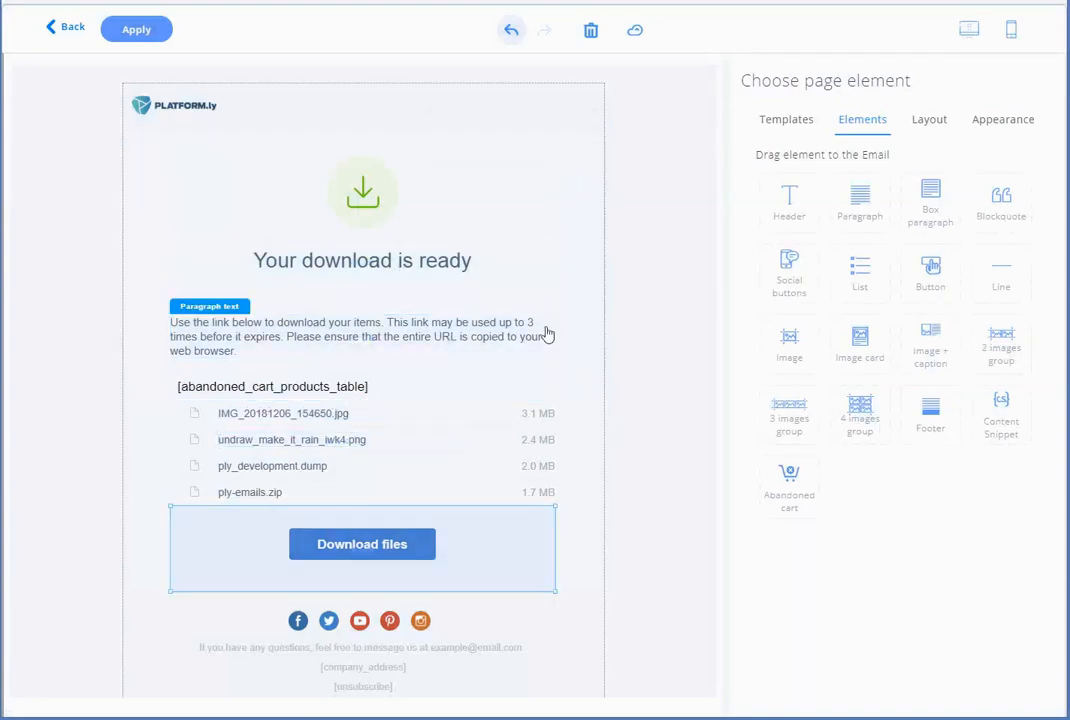
{"action": "left_click", "coordinate": [188, 380]}
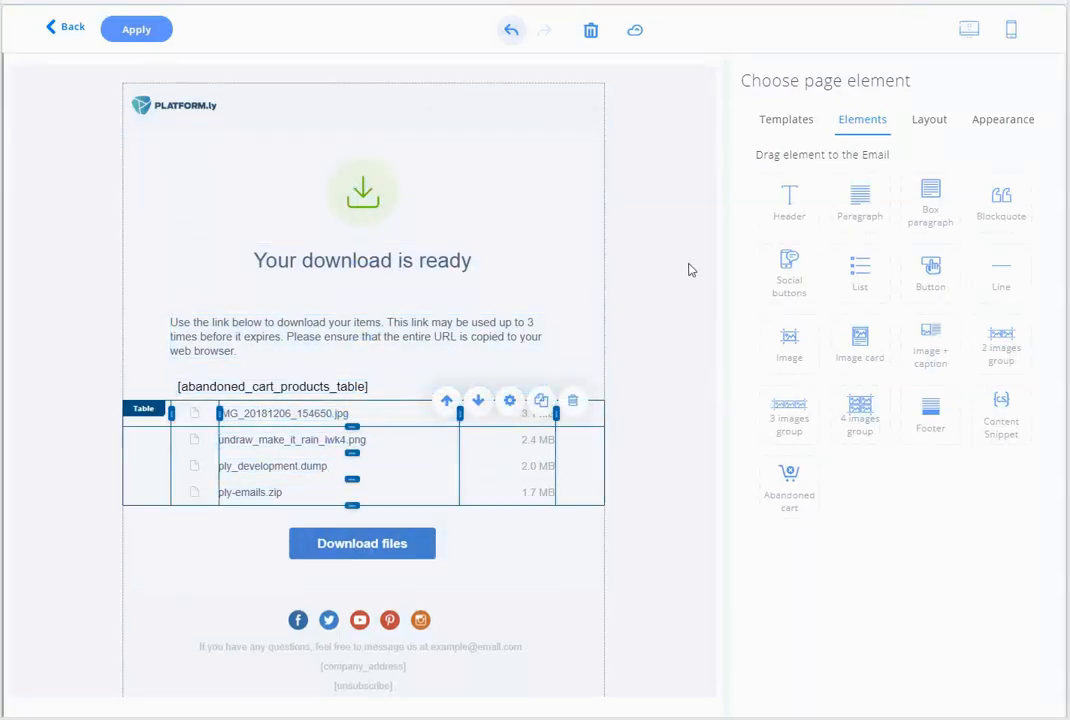
{"action": "left_click", "coordinate": [363, 320]}
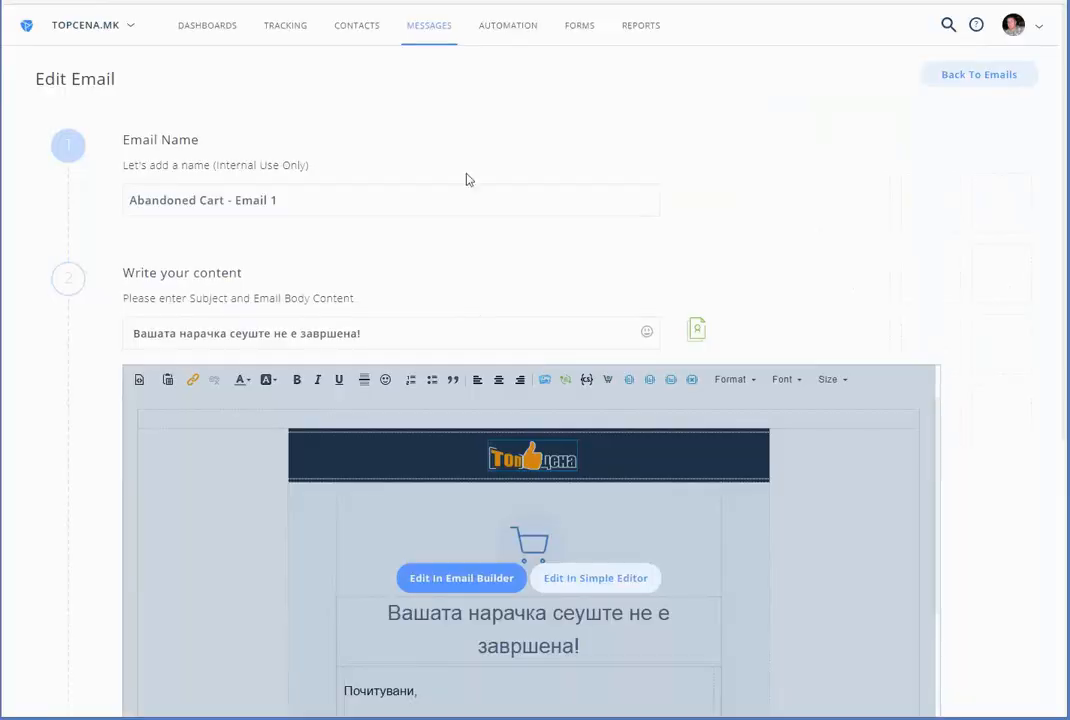
Scroll through the Abandoned Cart - Email 1 preview to check its content
{"action": "scroll", "coordinate": [838, 361], "scroll_direction": "down", "scroll_amount": 1}
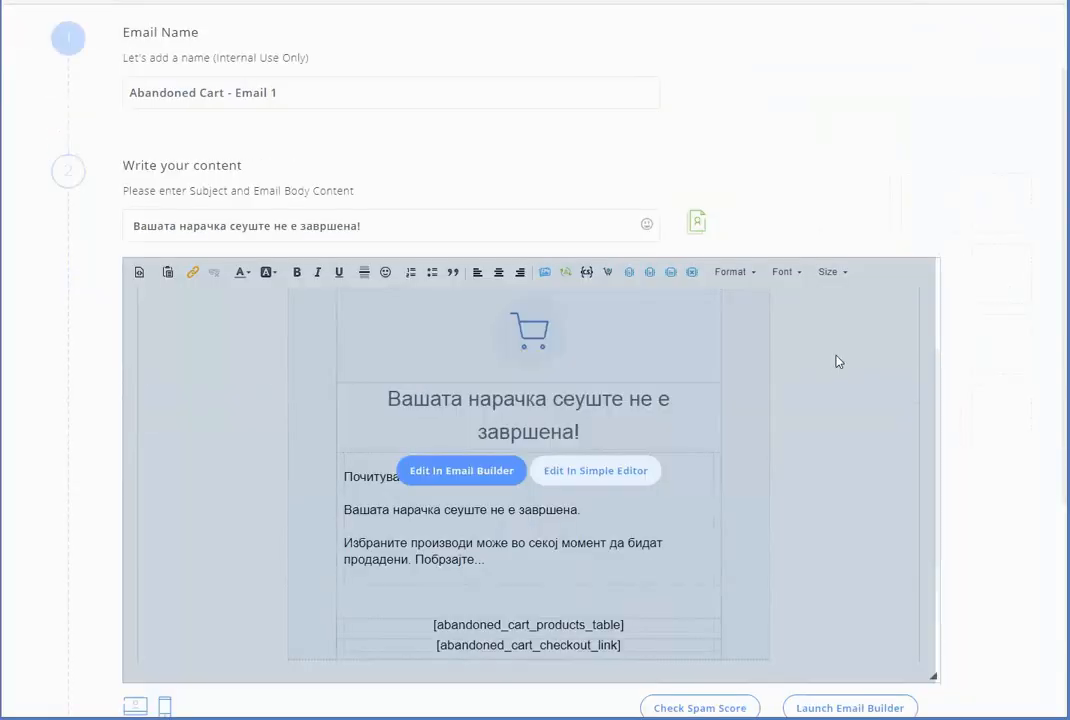
{"action": "scroll", "coordinate": [545, 490], "scroll_direction": "down", "scroll_amount": 1}
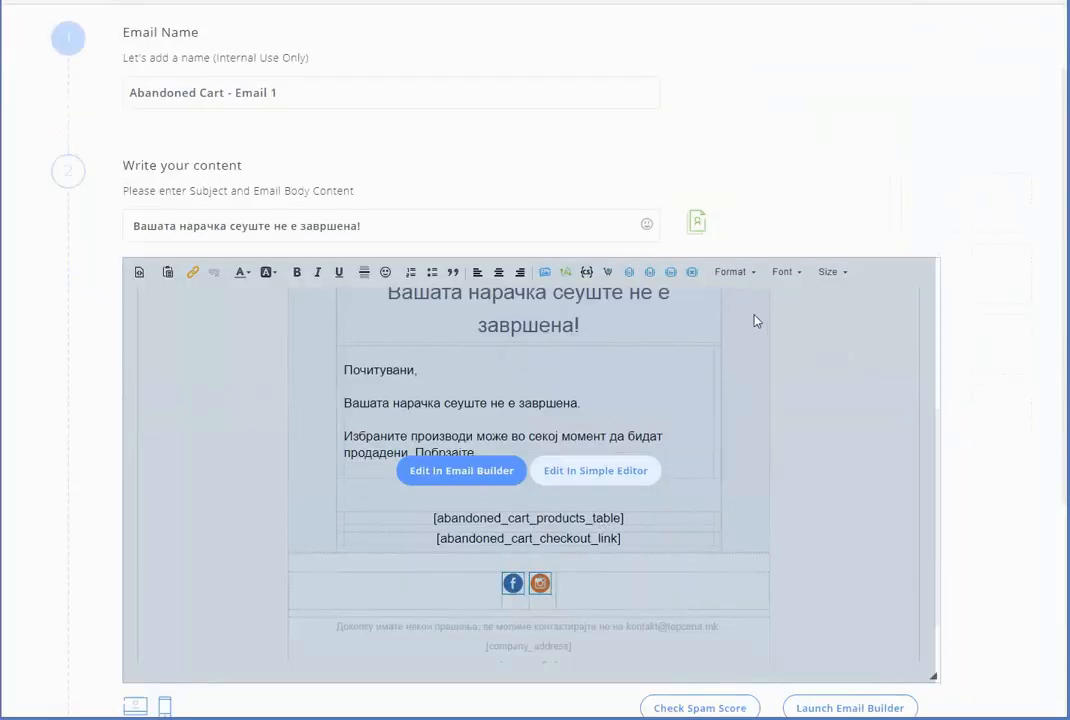
{"action": "scroll", "coordinate": [756, 320], "scroll_direction": "up", "scroll_amount": 4}
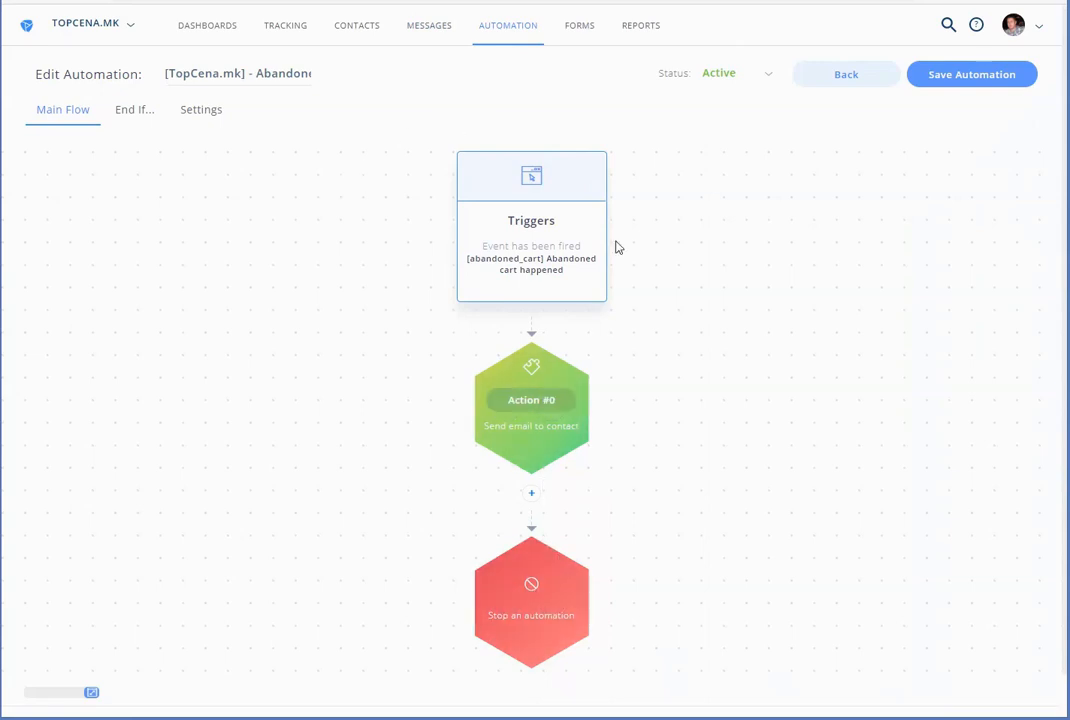
{"action": "left_click", "coordinate": [545, 225]}
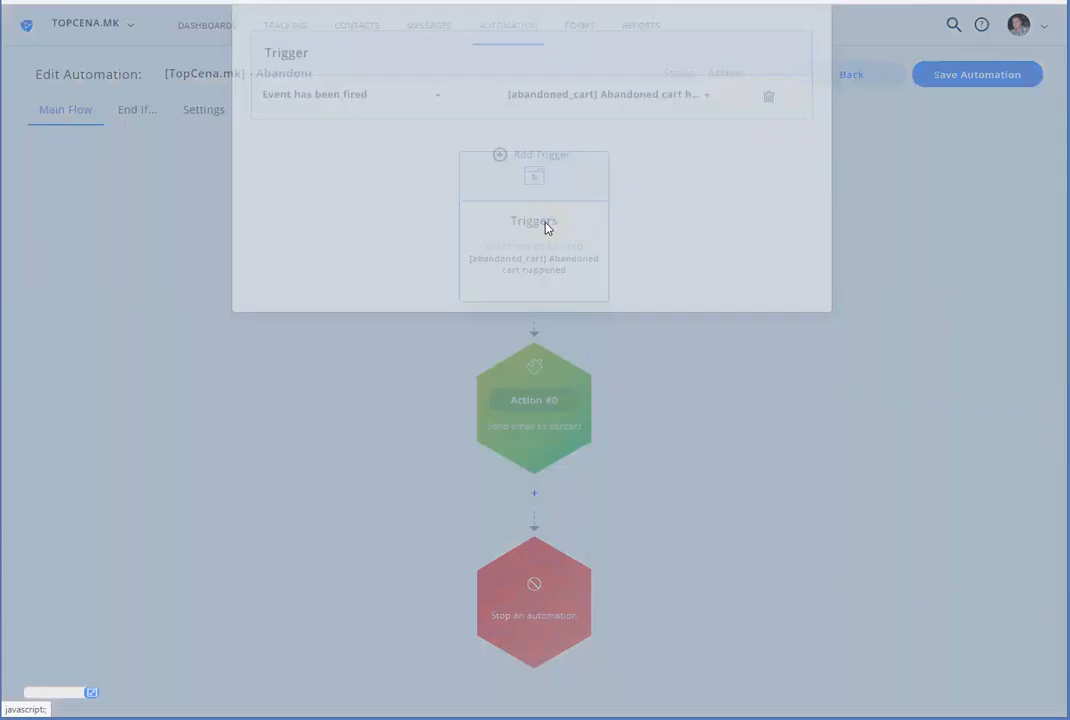
{"action": "left_click", "coordinate": [646, 194]}
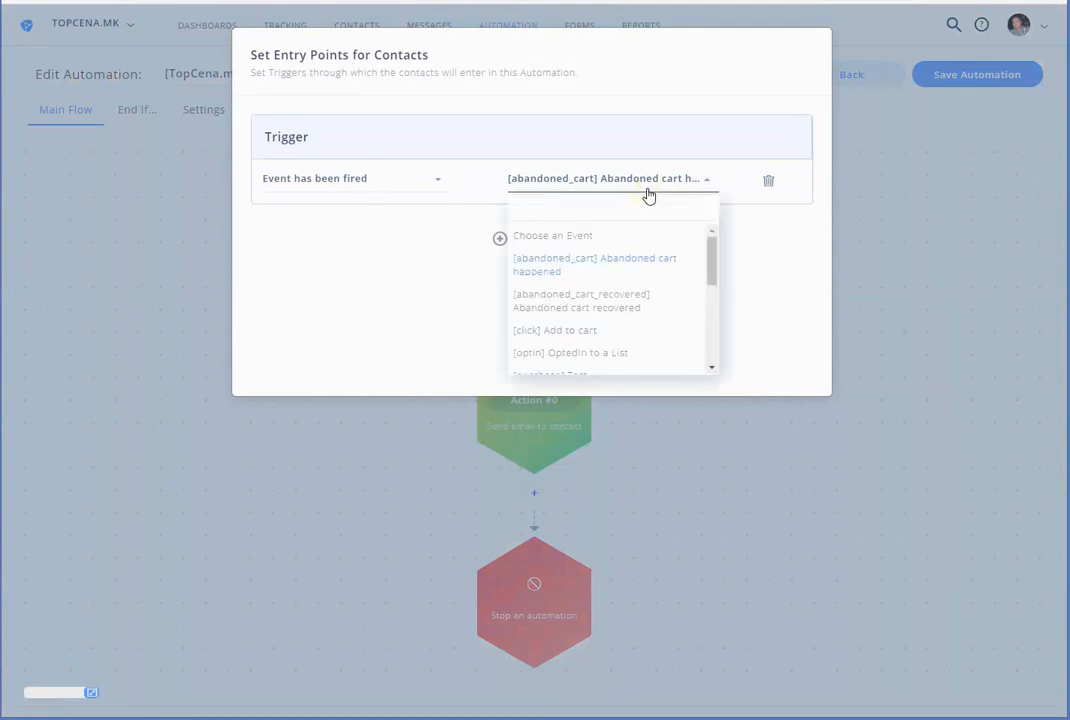
{"action": "left_click", "coordinate": [566, 270]}
{"action": "left_click", "coordinate": [183, 247]}
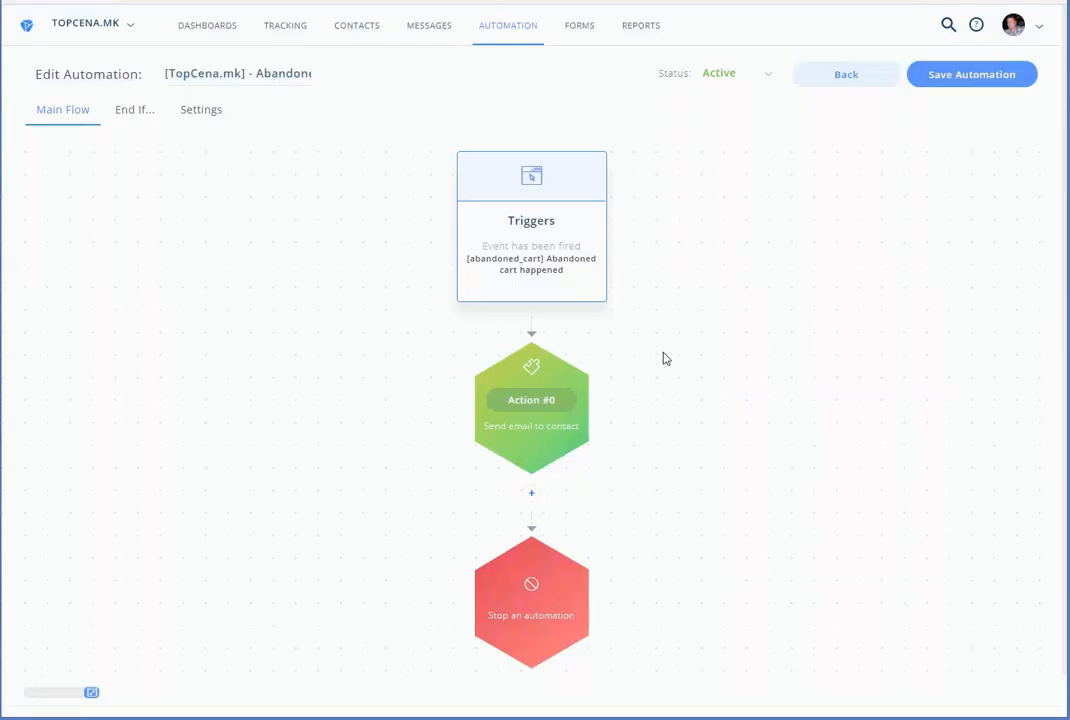
{"action": "left_click", "coordinate": [507, 406]}
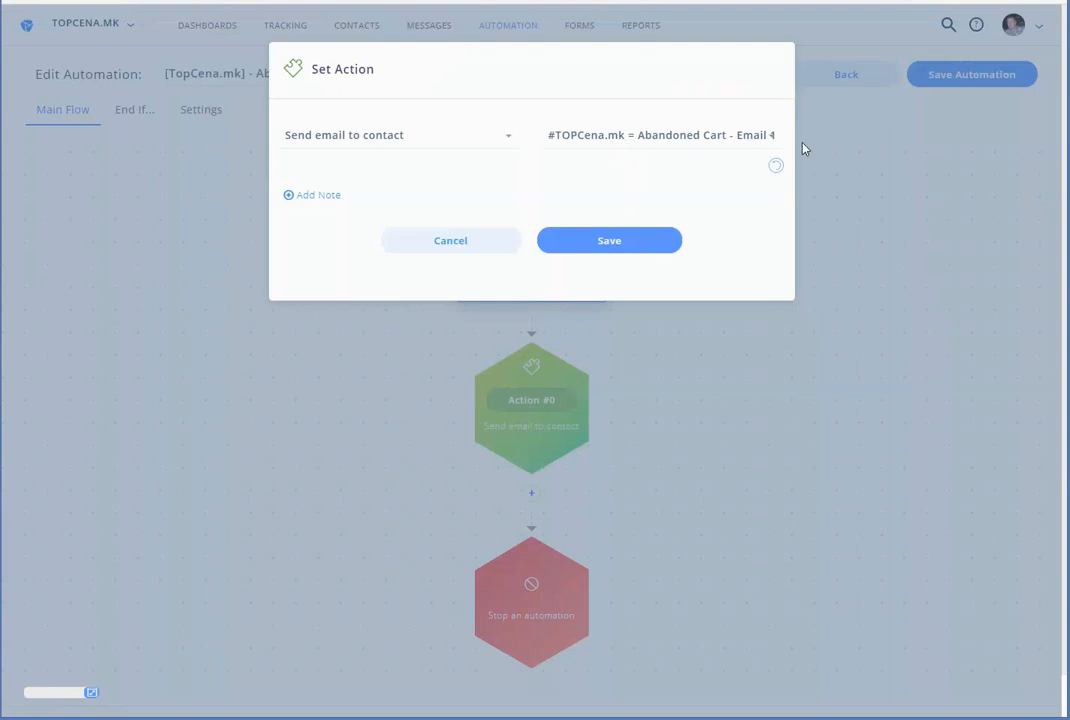
{"action": "left_click", "coordinate": [474, 237]}
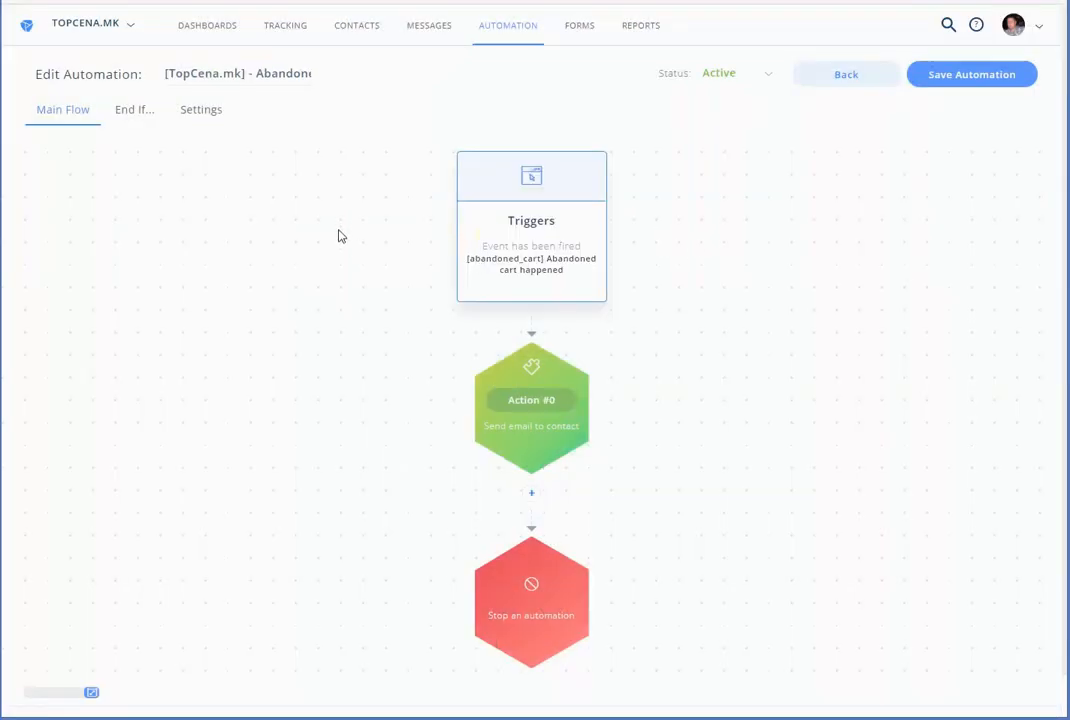
Set Automation Loop to Yes in the abandoned-cart automation's Settings
{"action": "left_click", "coordinate": [206, 113]}
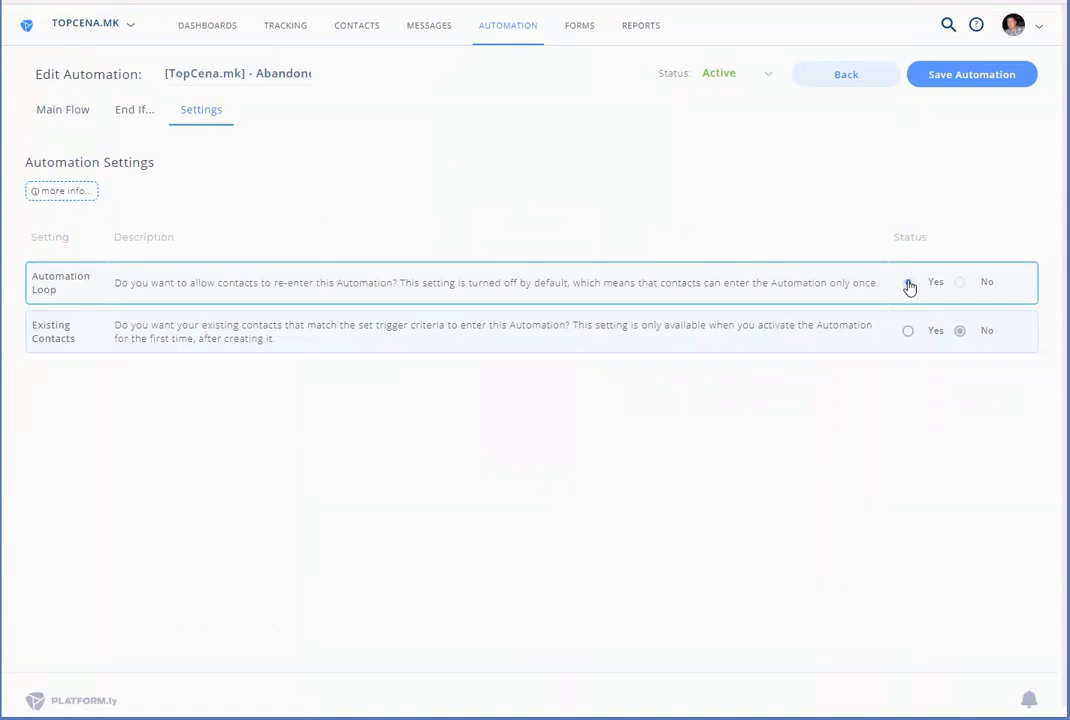
{"action": "left_click", "coordinate": [908, 284]}
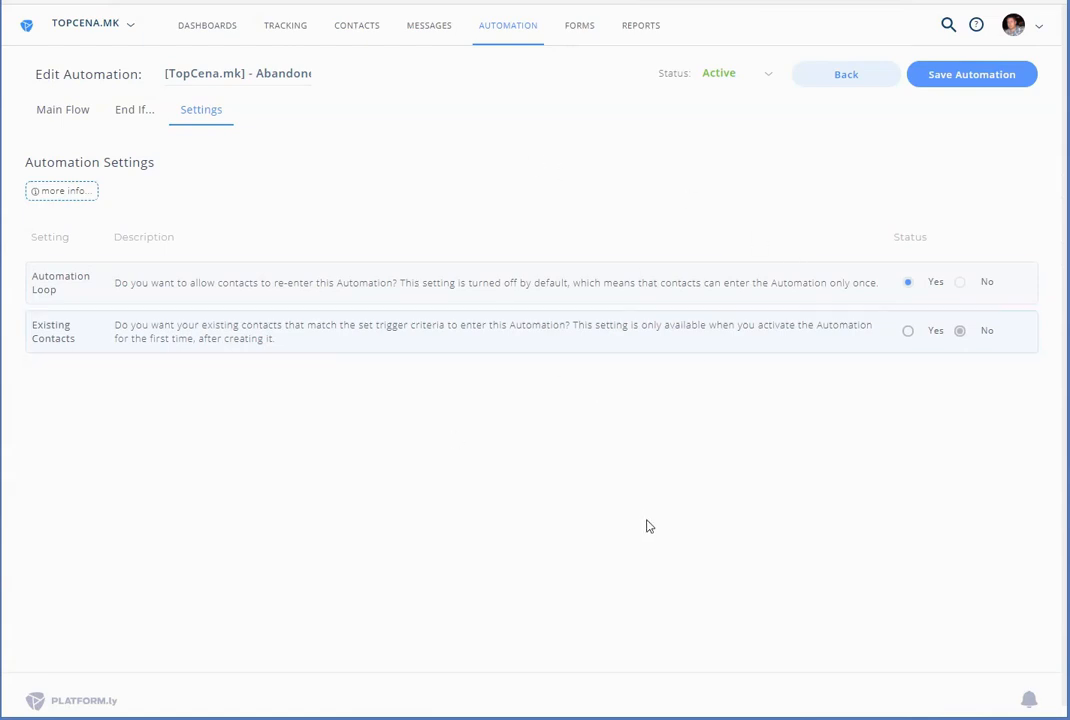
{"action": "left_click_drag", "start_coordinate": [32, 275], "coordinate": [58, 292]}
{"action": "left_click", "coordinate": [625, 194]}
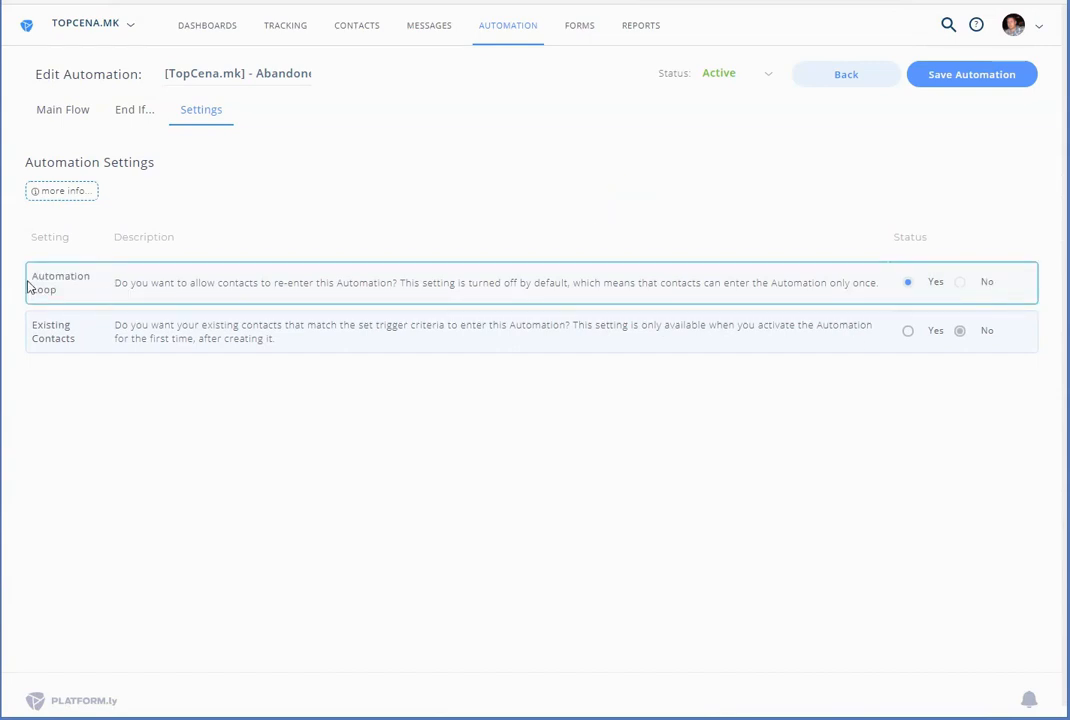
{"action": "left_click_drag", "start_coordinate": [34, 276], "coordinate": [68, 298]}
{"action": "left_click", "coordinate": [335, 168]}
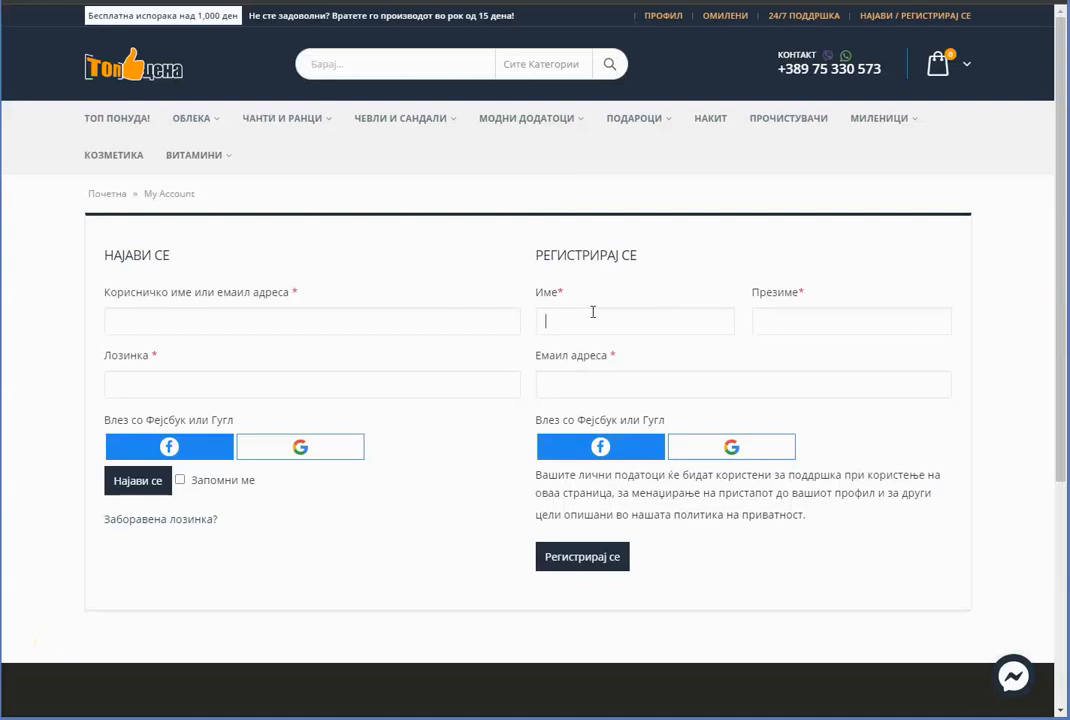
Enter the customer's name and e-mail, register with Регистрирај се, then open ПРОЧИСТУВАЧИ
{"action": "left_click", "coordinate": [655, 314]}
{"action": "type", "text": "******"}
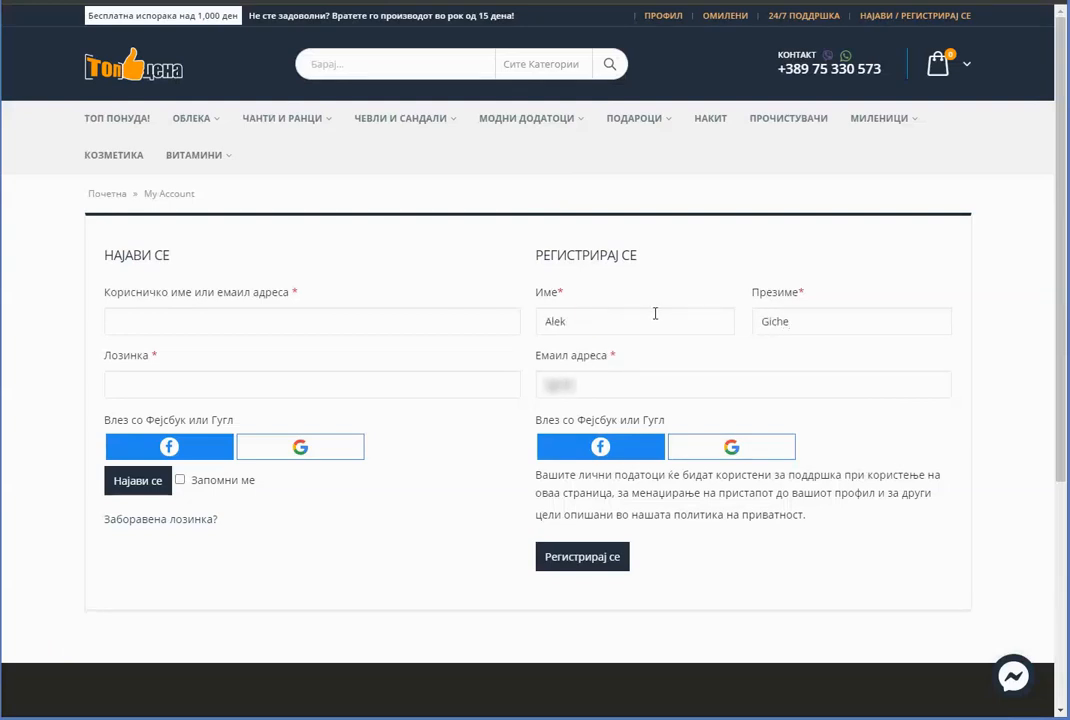
{"action": "type", "text": "*****"}
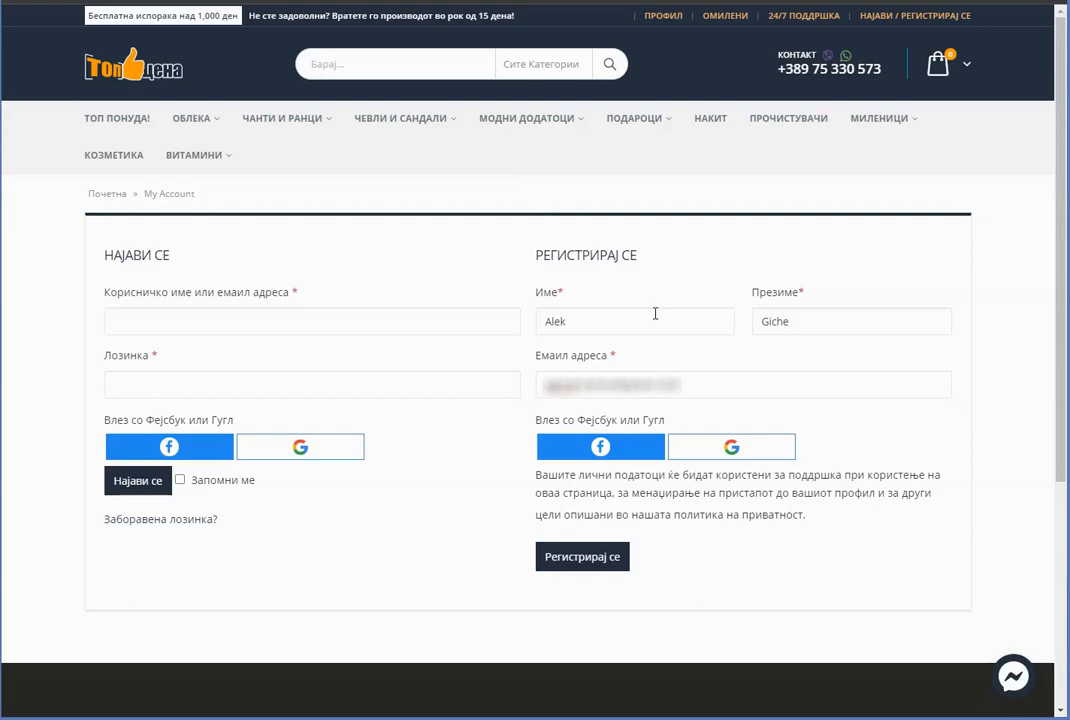
{"action": "left_click", "coordinate": [610, 557]}
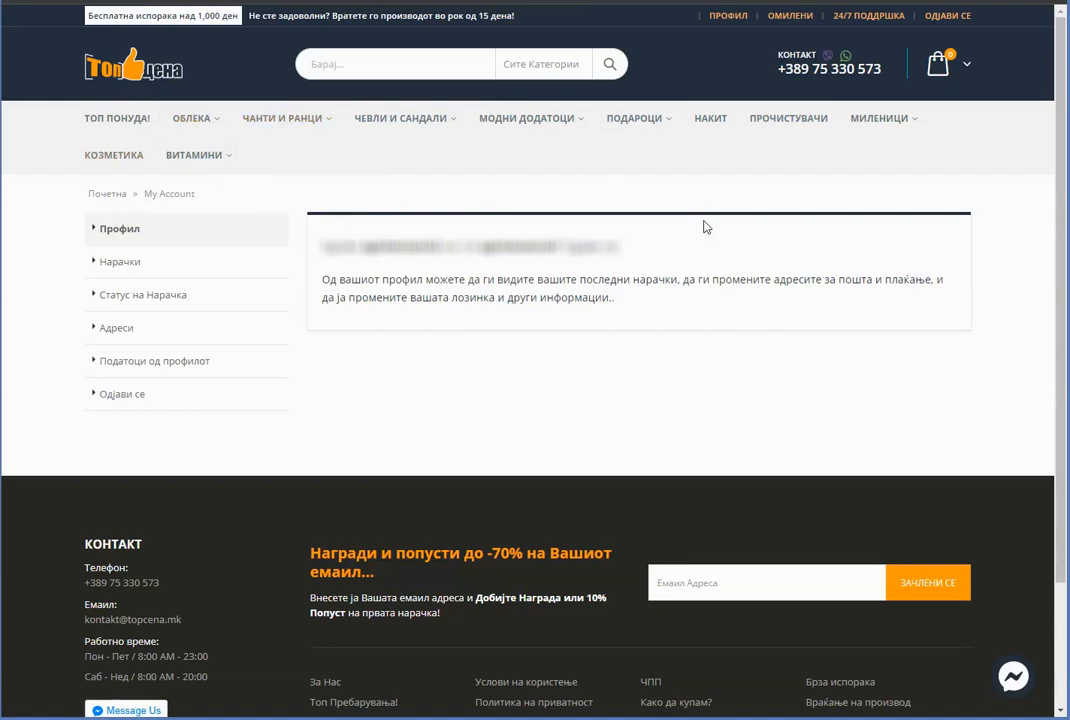
{"action": "left_click", "coordinate": [779, 120]}
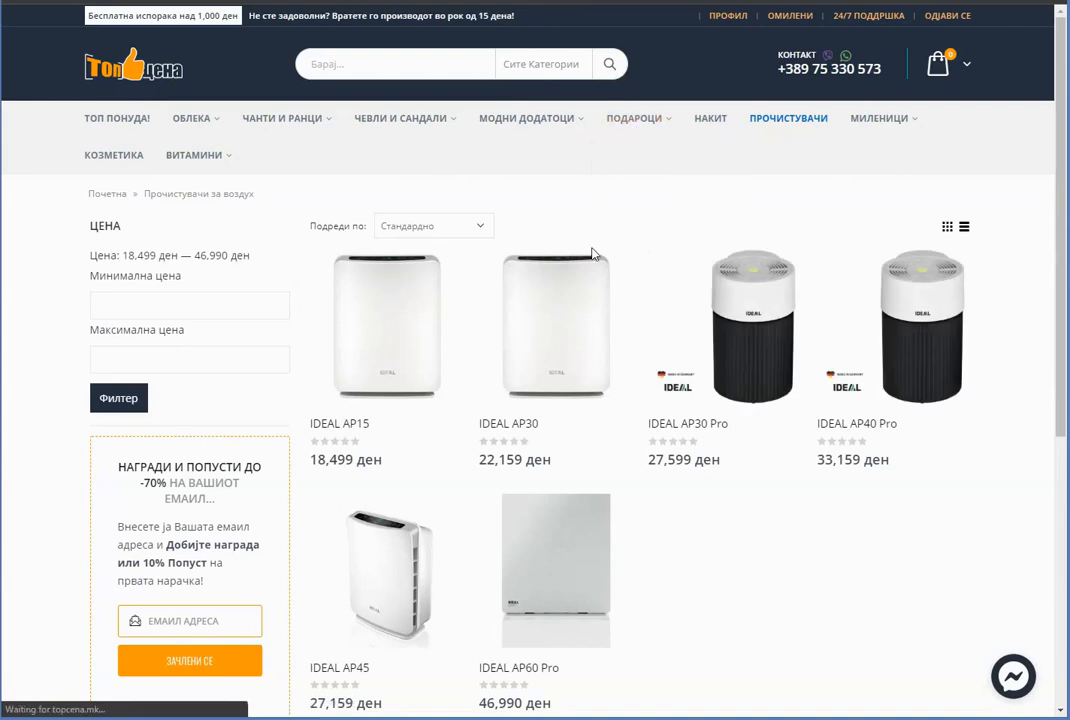
Put IDEAL AP15 (18,499 ден) in the cart and continue with Продолжете кон плаќање
{"action": "scroll", "coordinate": [603, 309], "scroll_direction": "down", "scroll_amount": 1}
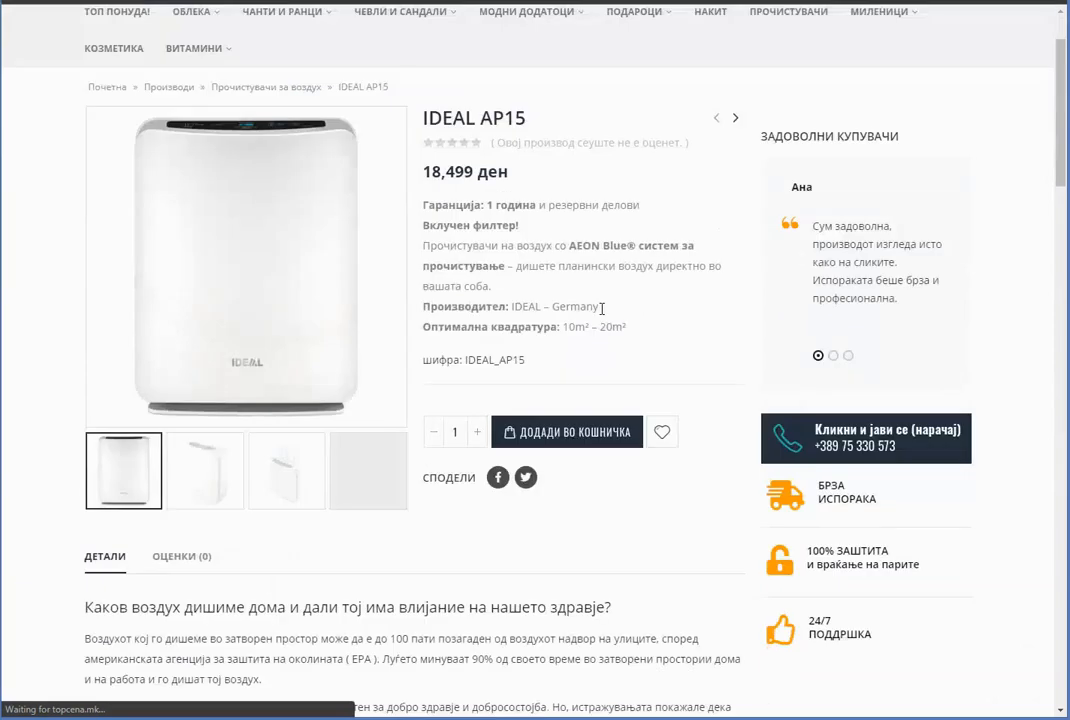
{"action": "scroll", "coordinate": [601, 308], "scroll_direction": "down", "scroll_amount": 1}
{"action": "scroll", "coordinate": [616, 301], "scroll_direction": "up", "scroll_amount": 2}
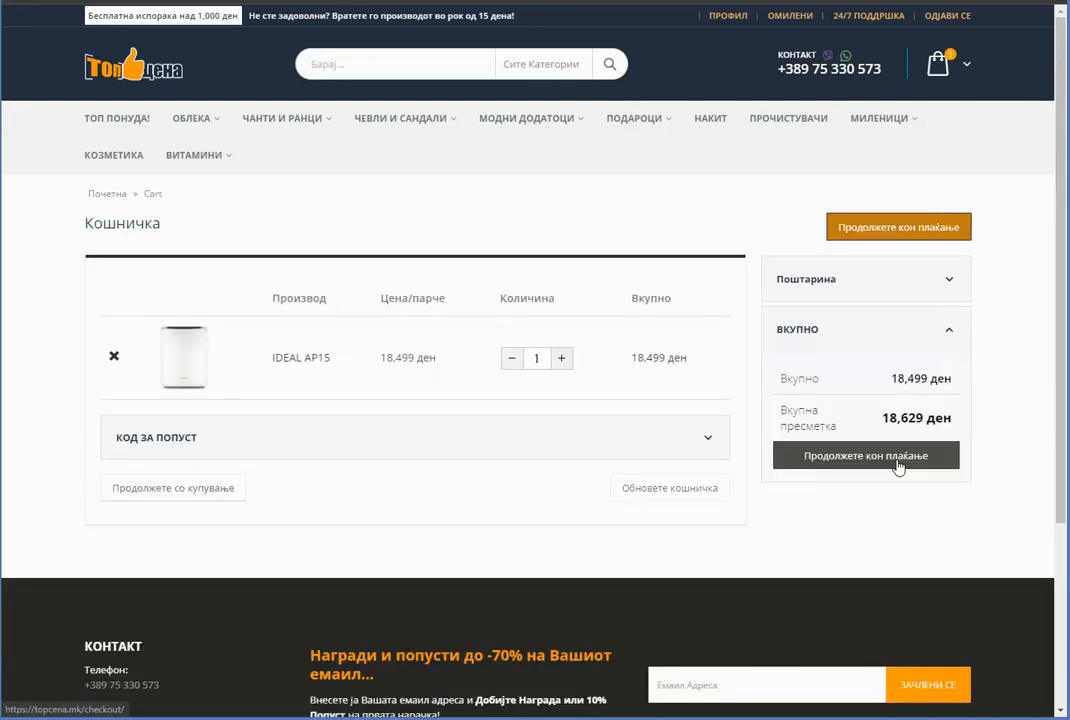
{"action": "left_click", "coordinate": [890, 462]}
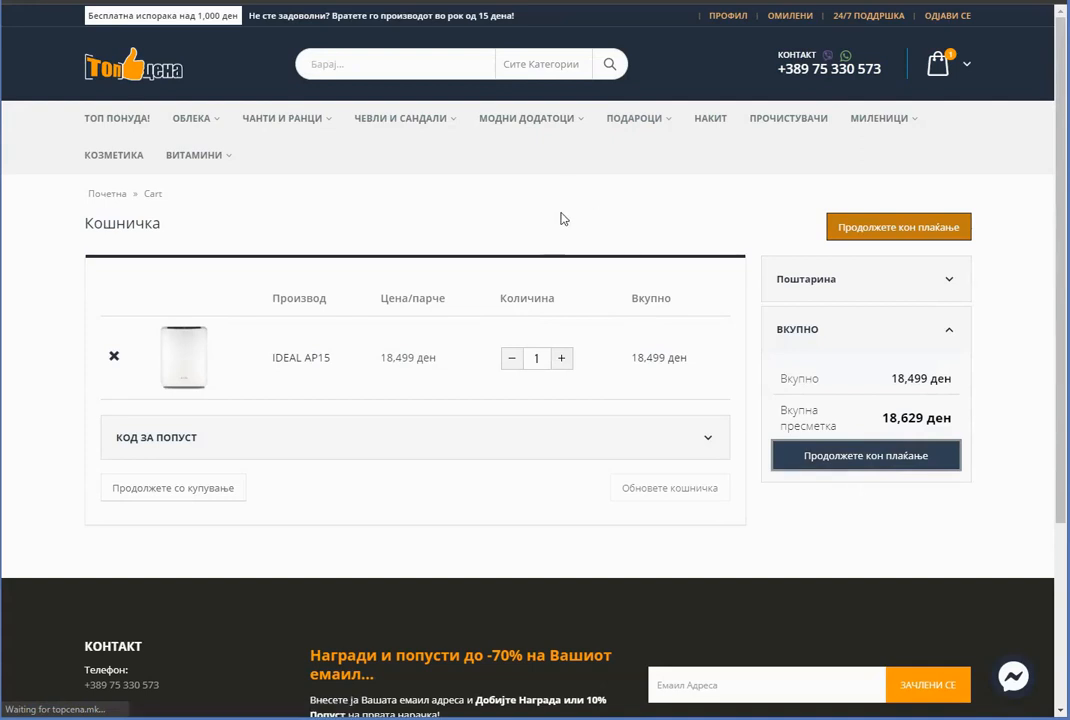
{"action": "scroll", "coordinate": [607, 278], "scroll_direction": "down", "scroll_amount": 1}
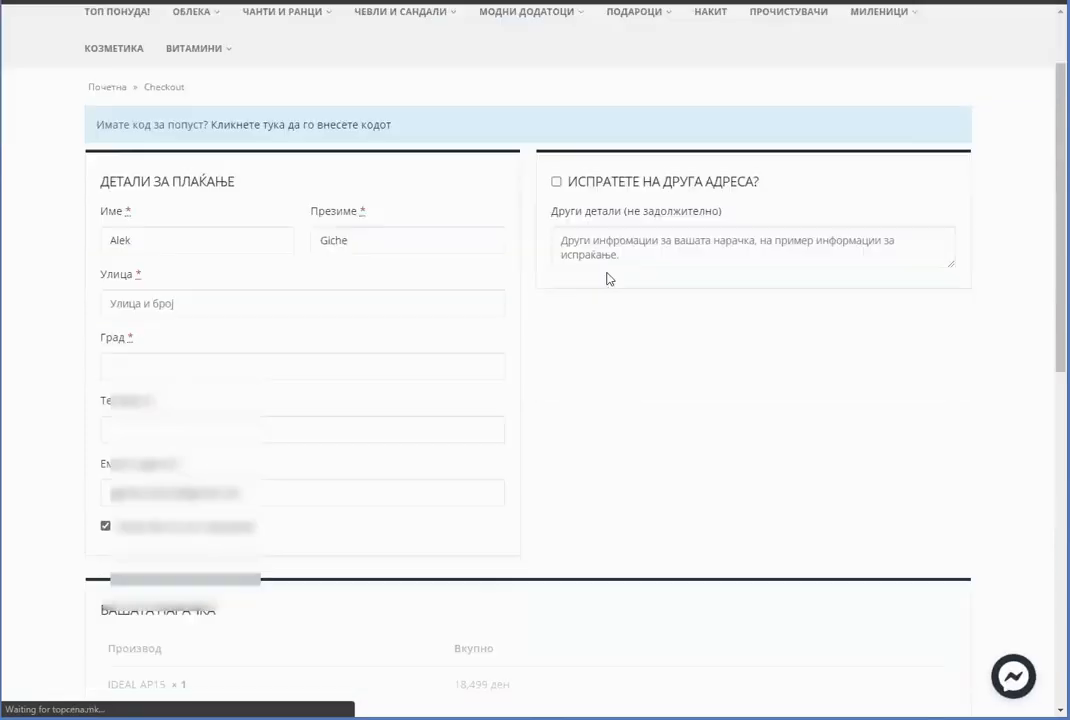
{"action": "scroll", "coordinate": [607, 278], "scroll_direction": "up", "scroll_amount": 1}
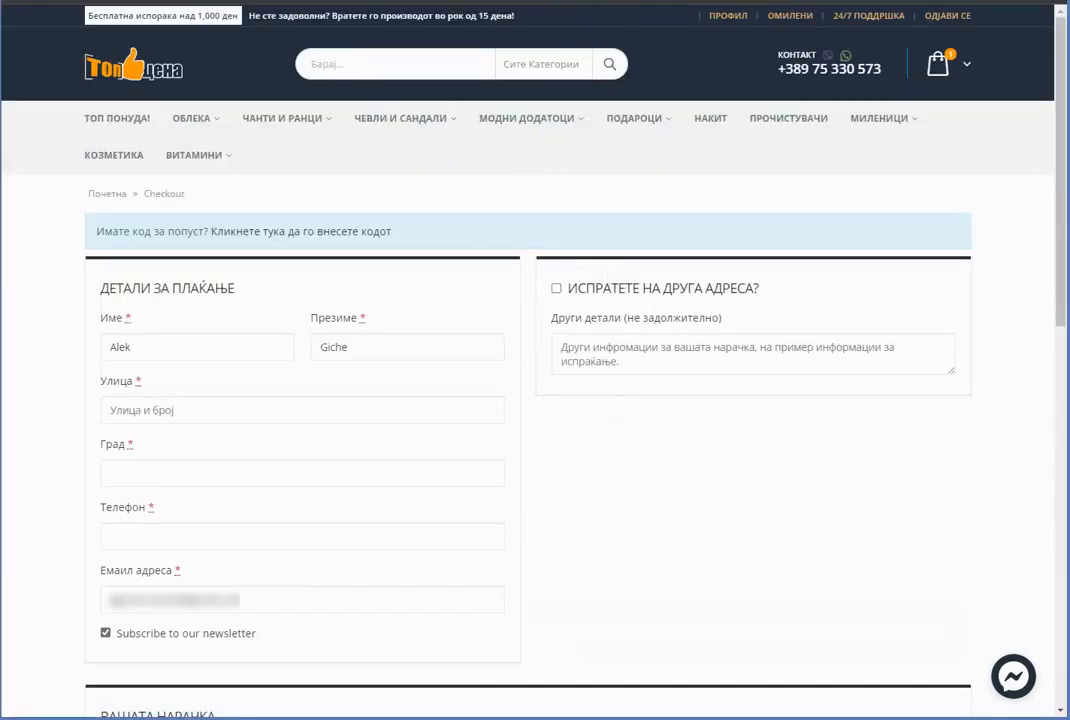
{"action": "mouse_move", "coordinate": [60, 718]}
Open the newest contact from the contacts list and view its segments, tags and activity history
{"action": "left_click", "coordinate": [40, 718]}
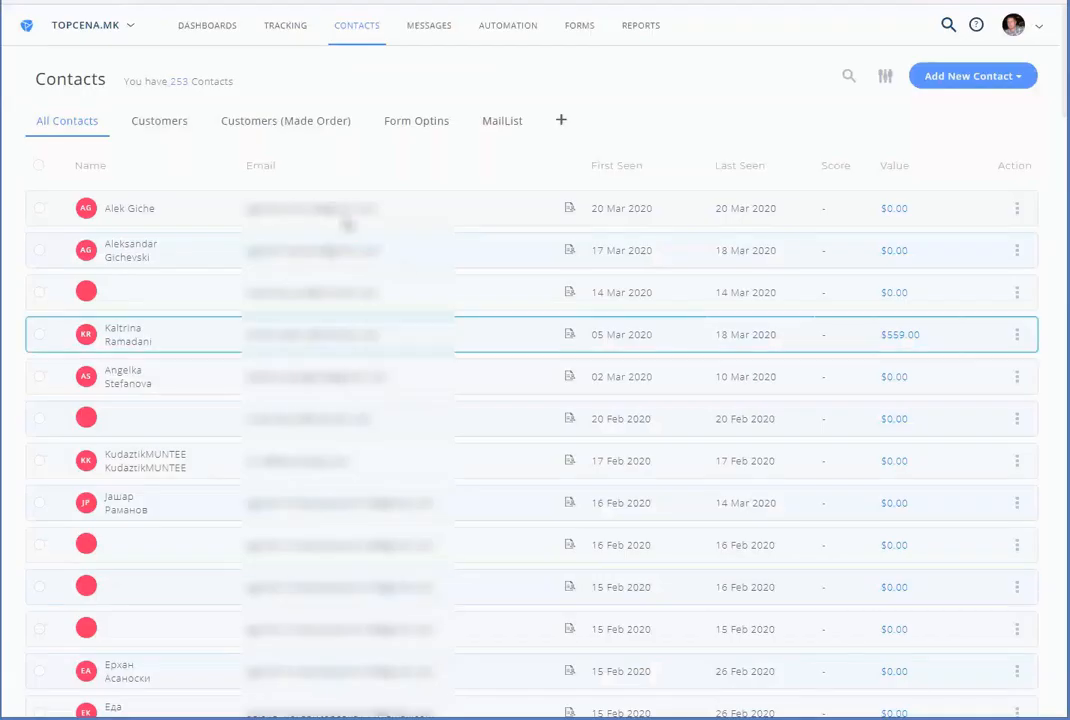
{"action": "left_click_drag", "start_coordinate": [444, 210], "coordinate": [248, 216]}
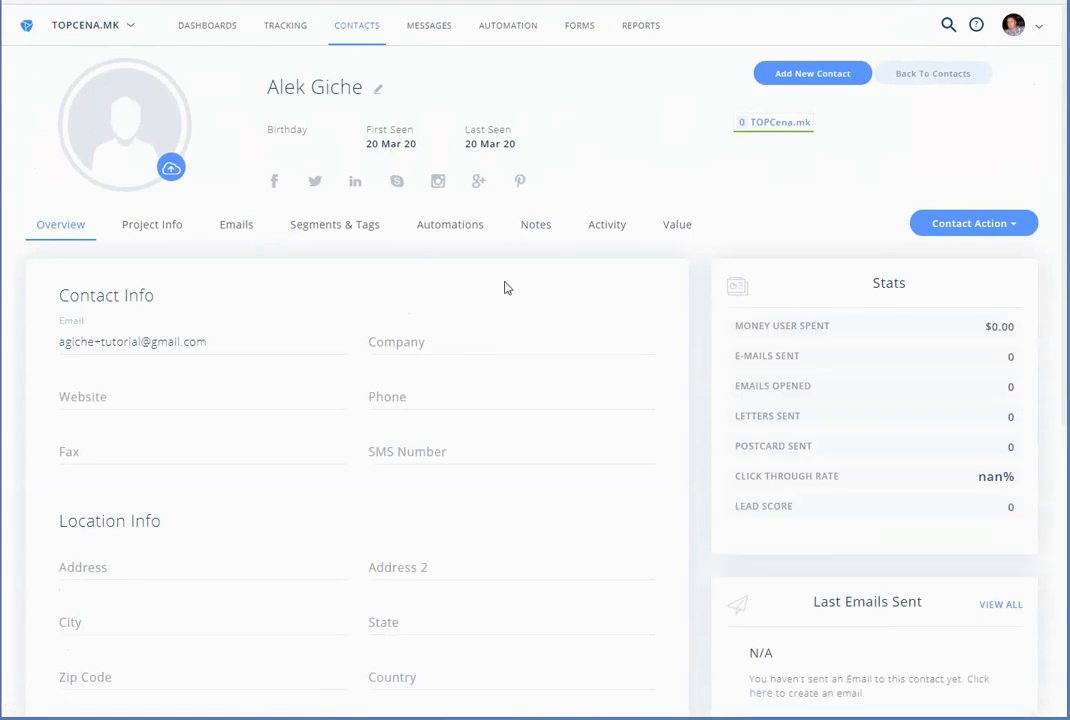
{"action": "left_click", "coordinate": [338, 222]}
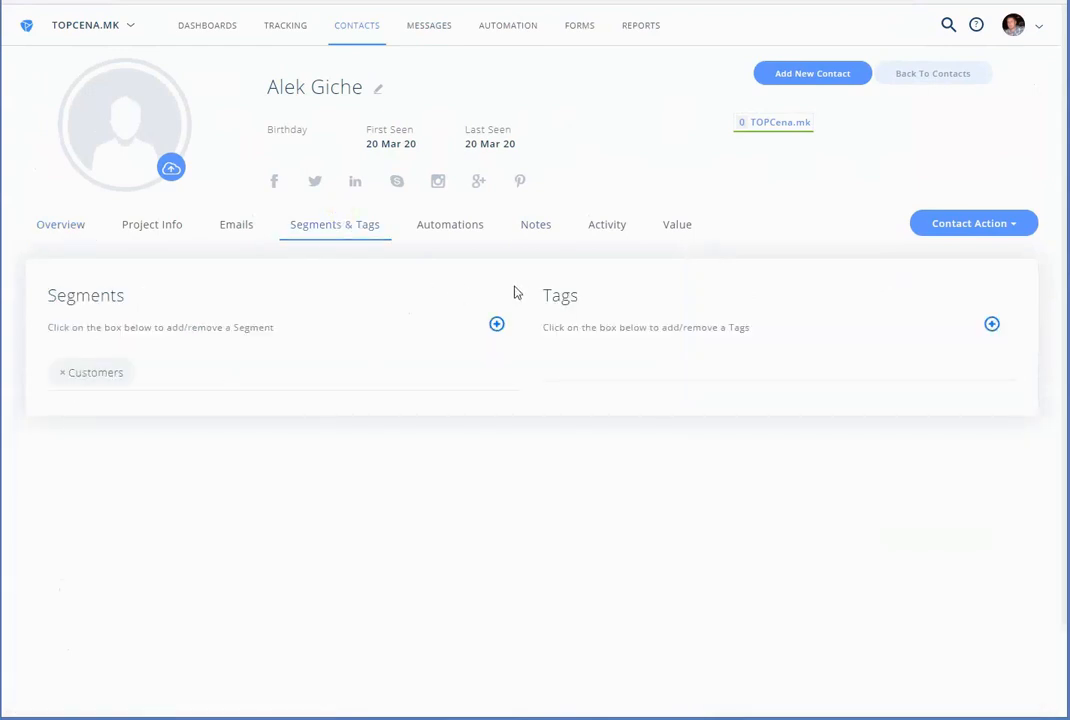
{"action": "left_click", "coordinate": [607, 230]}
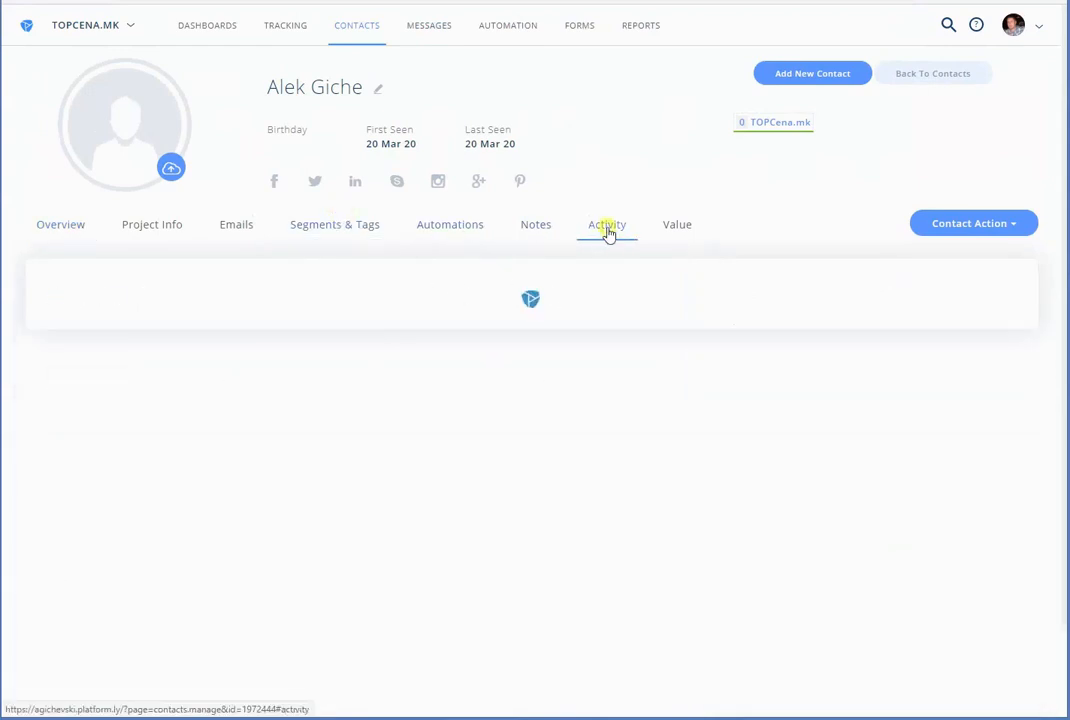
Read through the Customers, View Product, Add to cart, View cart and View Checkout activity entries
{"action": "left_click_drag", "start_coordinate": [441, 512], "coordinate": [350, 518]}
{"action": "left_click_drag", "start_coordinate": [475, 490], "coordinate": [378, 481]}
{"action": "left_click_drag", "start_coordinate": [452, 460], "coordinate": [388, 455]}
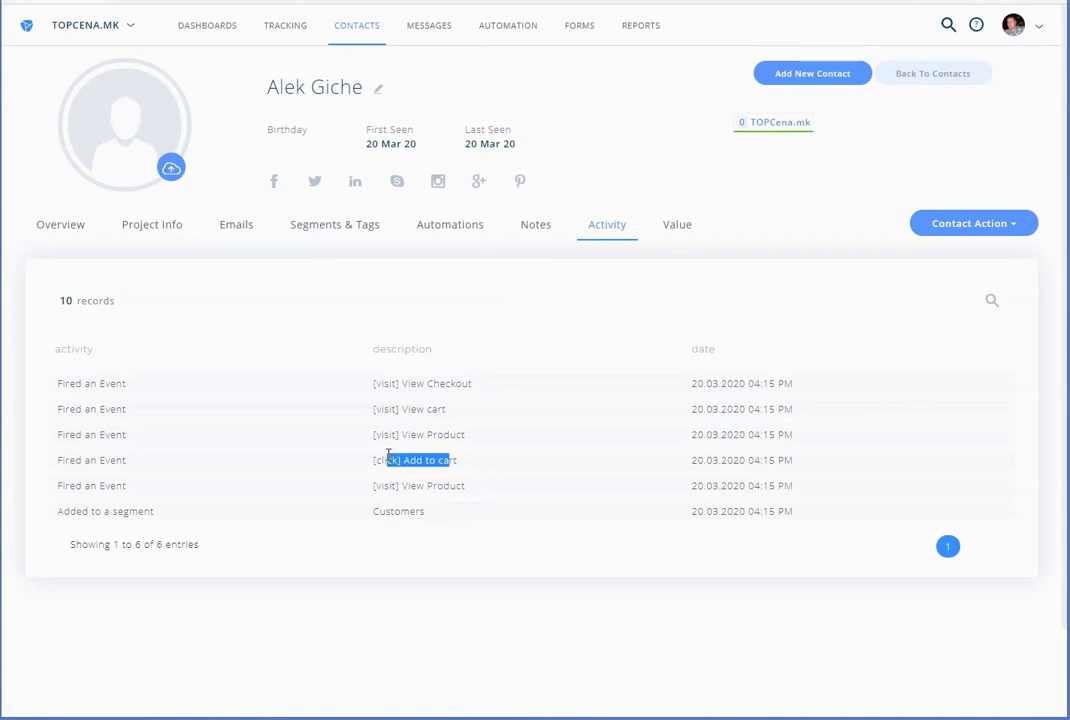
{"action": "left_click_drag", "start_coordinate": [466, 434], "coordinate": [376, 430]}
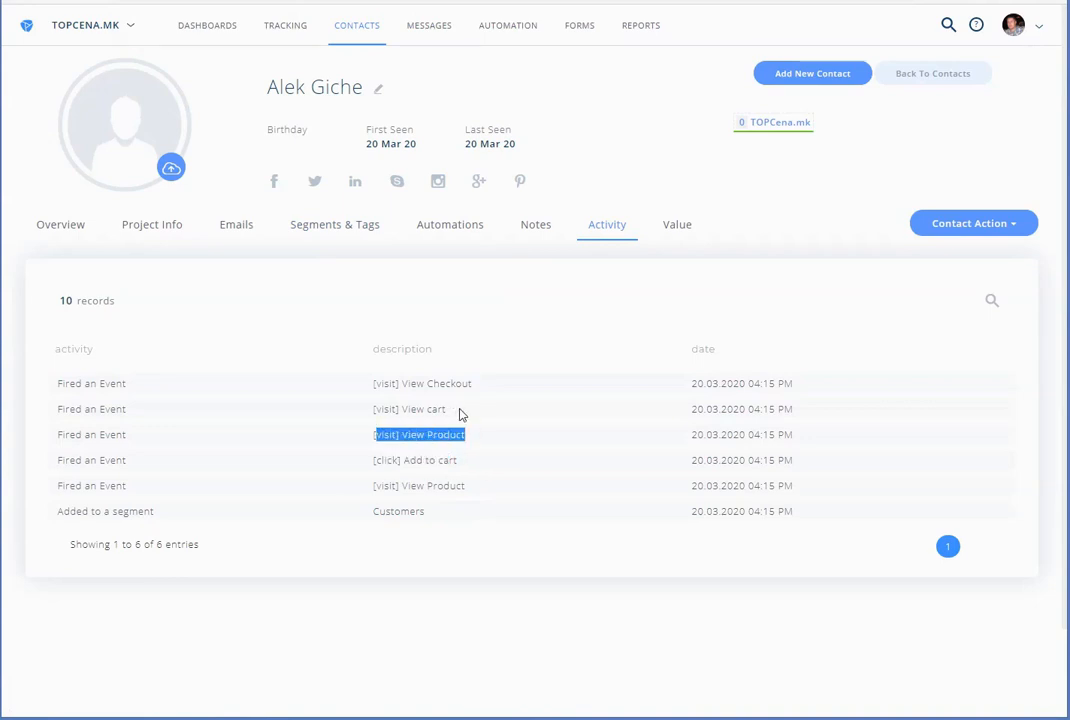
{"action": "left_click_drag", "start_coordinate": [460, 413], "coordinate": [377, 405]}
{"action": "left_click_drag", "start_coordinate": [480, 383], "coordinate": [374, 382]}
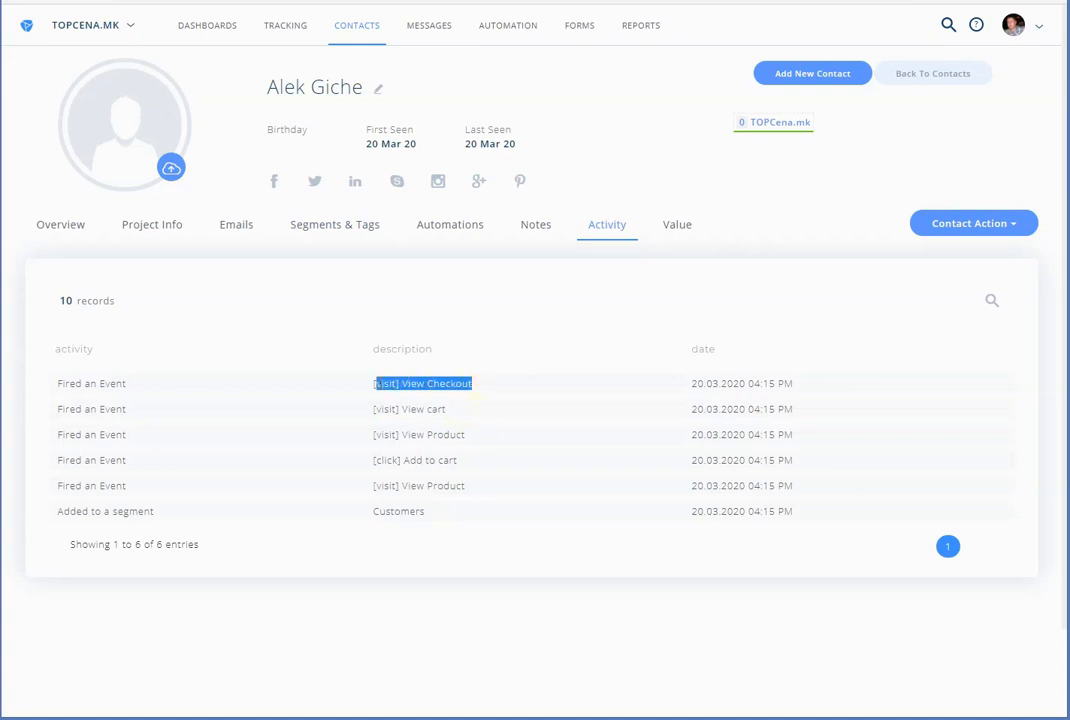
{"action": "left_click", "coordinate": [410, 390]}
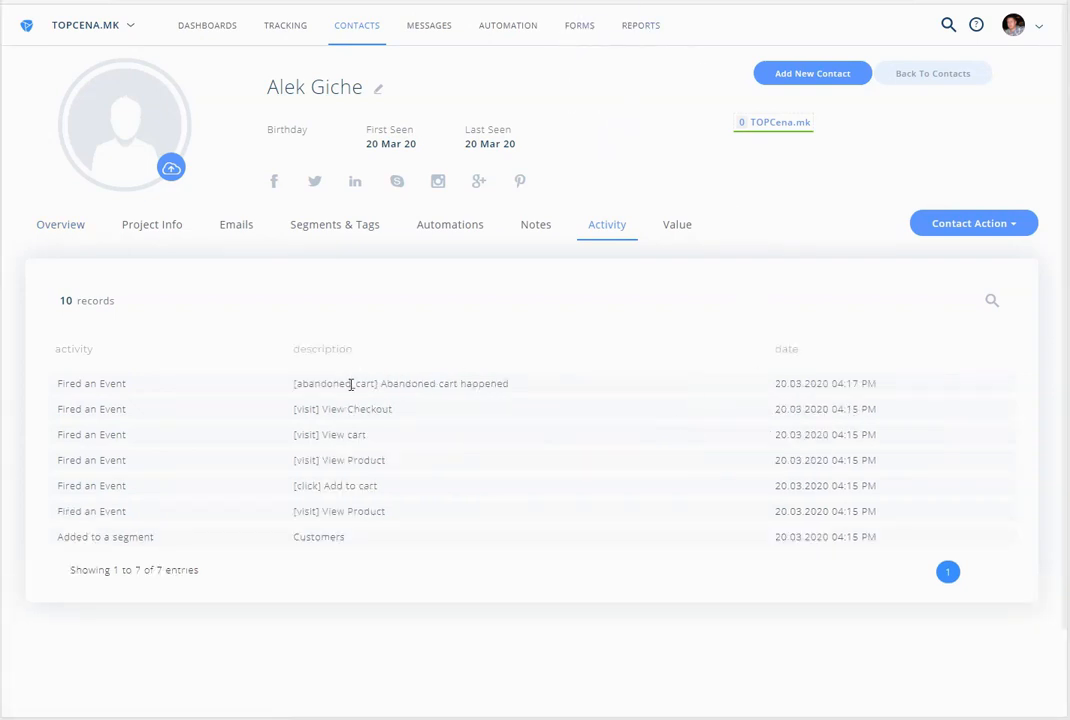
Confirm the Abandoned cart happened event, check the Welcome Series and Abandoned Email automations, then switch to Gmail
{"action": "left_click_drag", "start_coordinate": [351, 383], "coordinate": [507, 386]}
{"action": "left_click", "coordinate": [488, 386]}
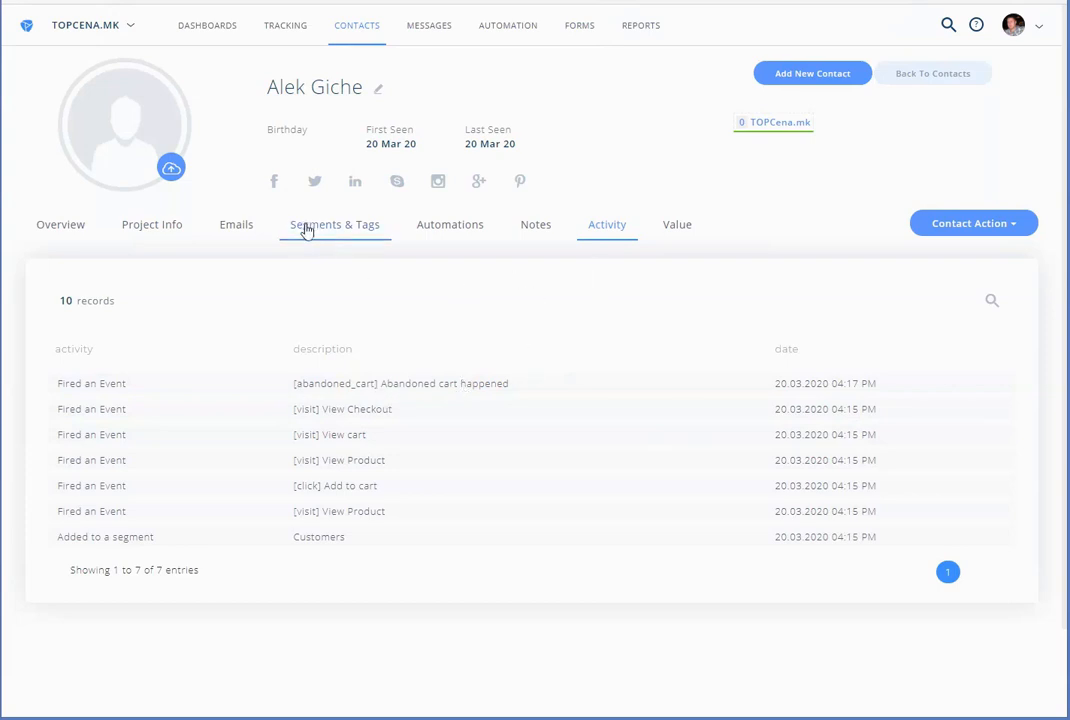
{"action": "left_click", "coordinate": [440, 225]}
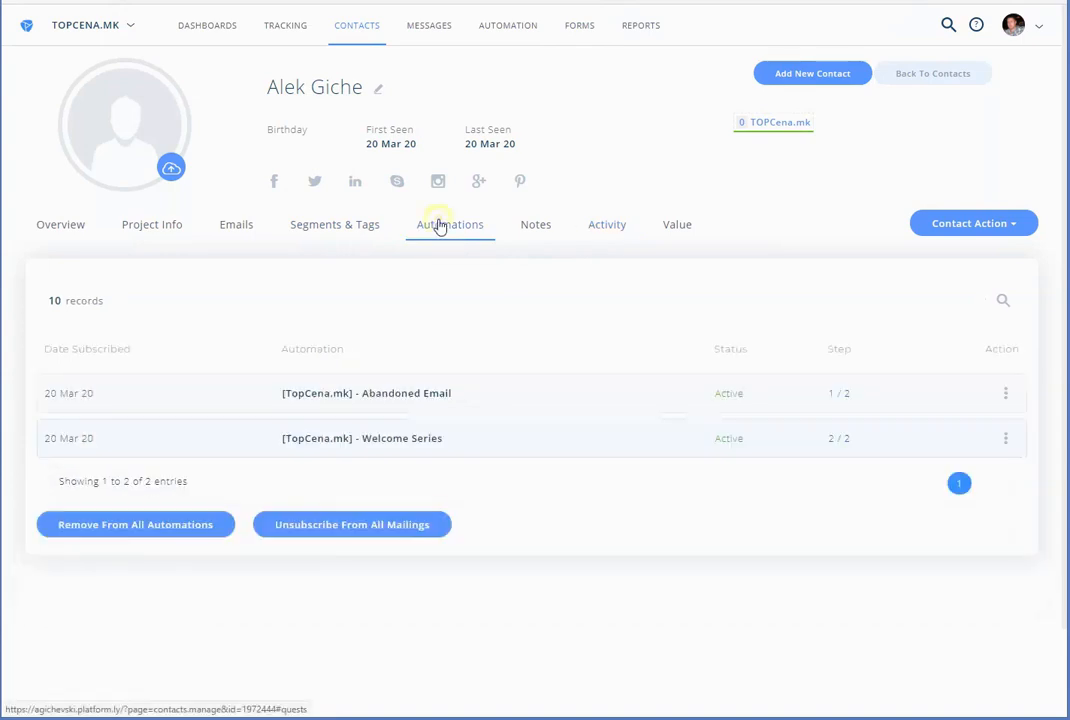
{"action": "left_click_drag", "start_coordinate": [505, 442], "coordinate": [344, 438]}
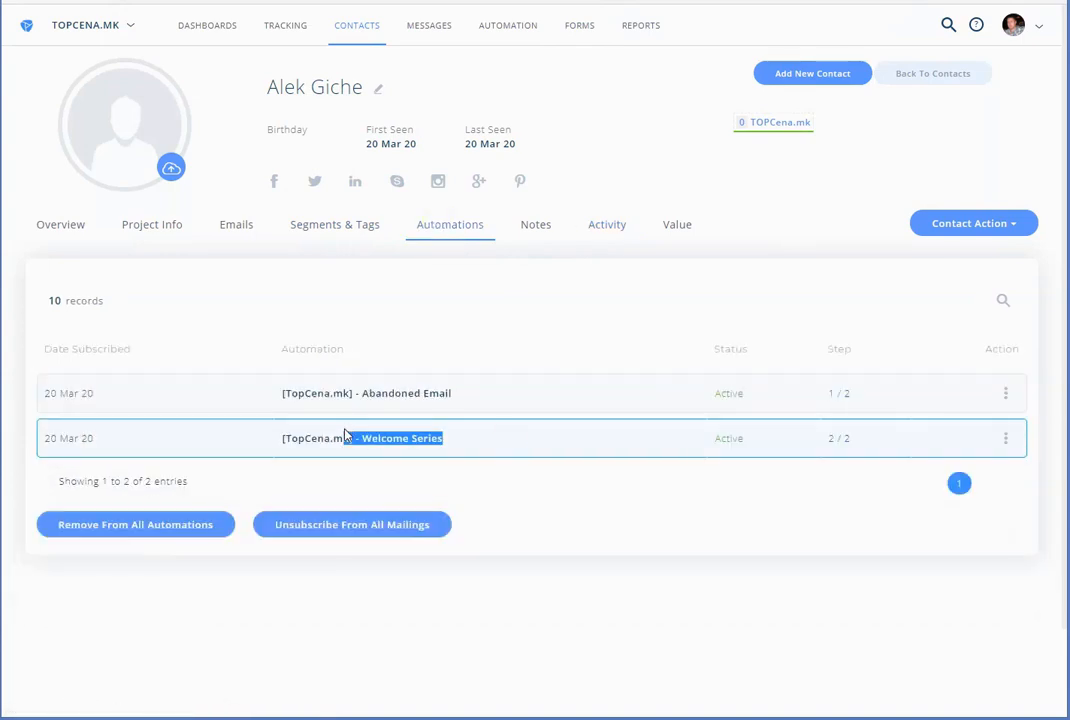
{"action": "left_click", "coordinate": [556, 482]}
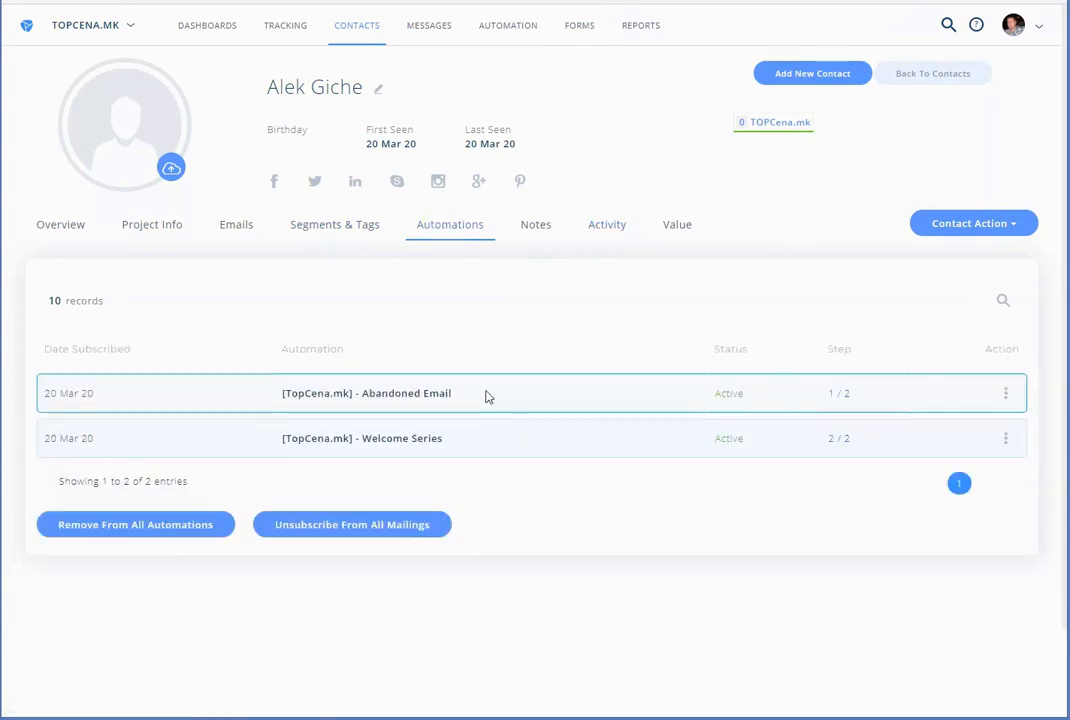
{"action": "left_click_drag", "start_coordinate": [478, 396], "coordinate": [352, 393]}
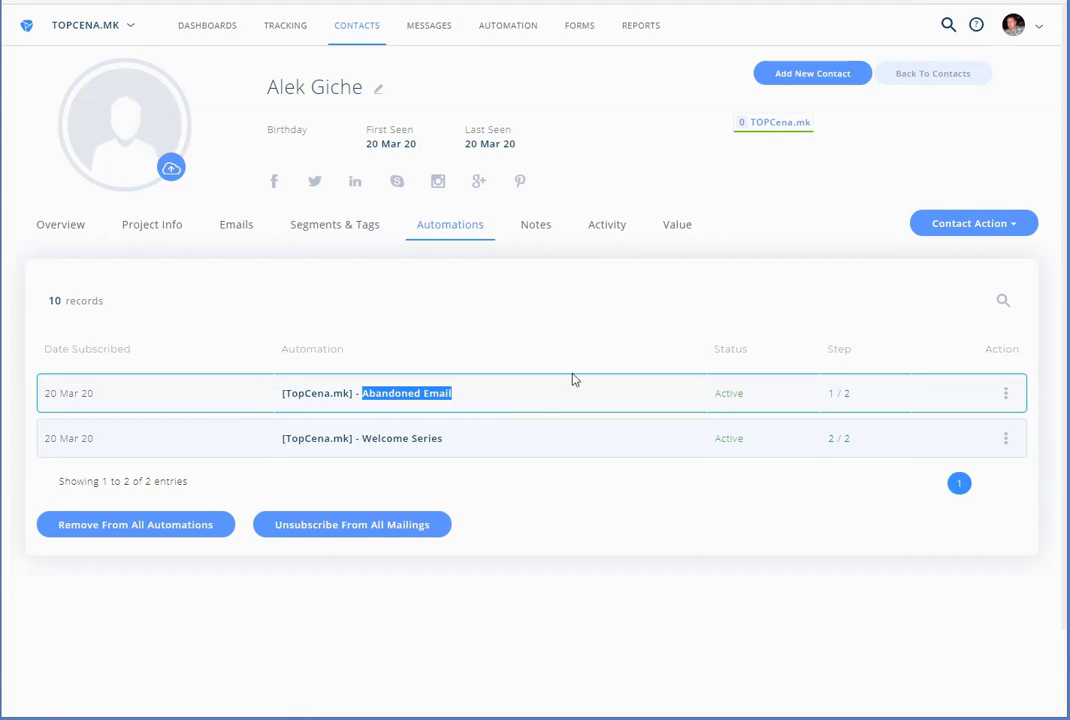
{"action": "key", "text": "alt+Tab"}
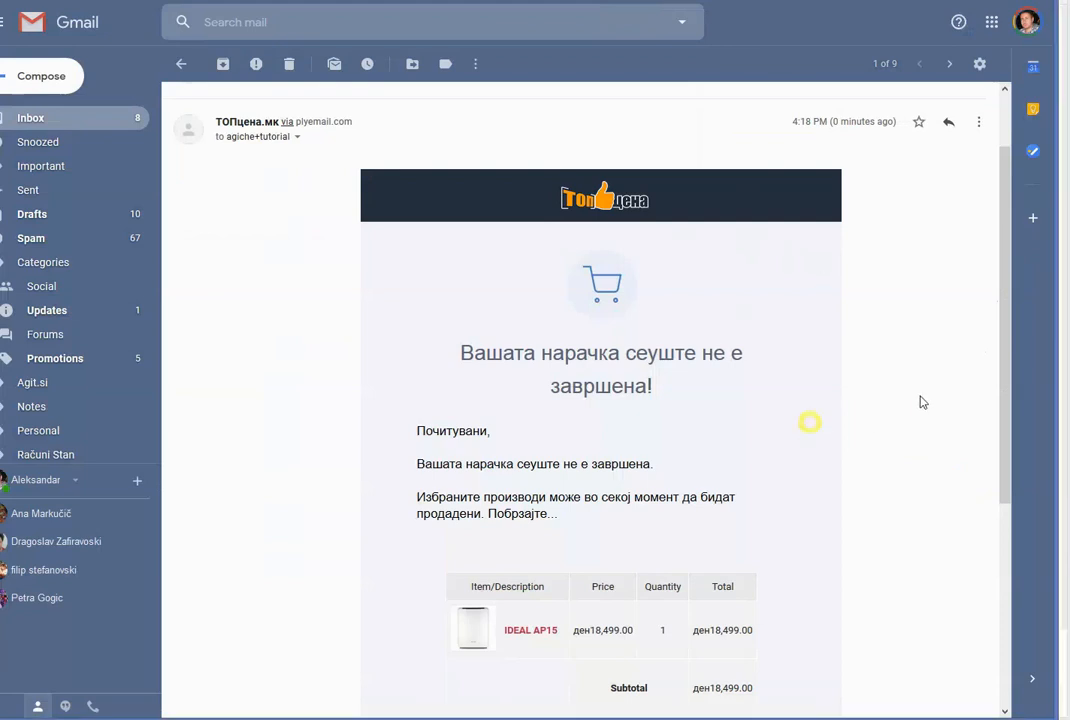
Copy the email's Continue Checkout link location and return to the store's Firefox checkout window
{"action": "scroll", "coordinate": [920, 402], "scroll_direction": "down", "scroll_amount": 2}
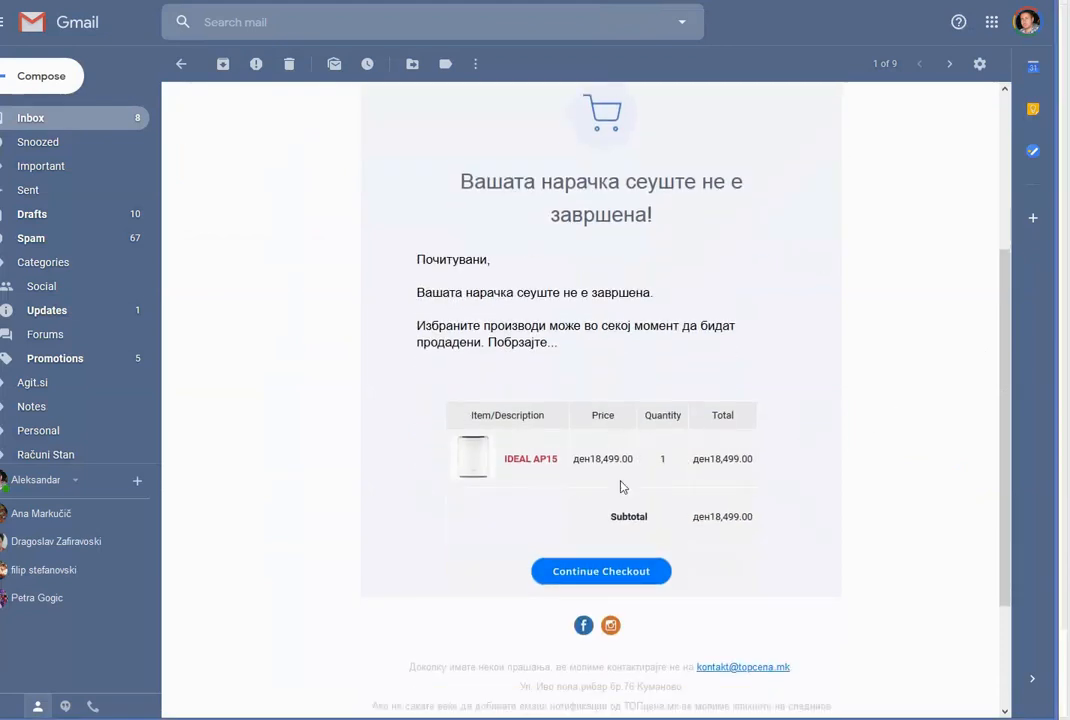
{"action": "right_click", "coordinate": [609, 572]}
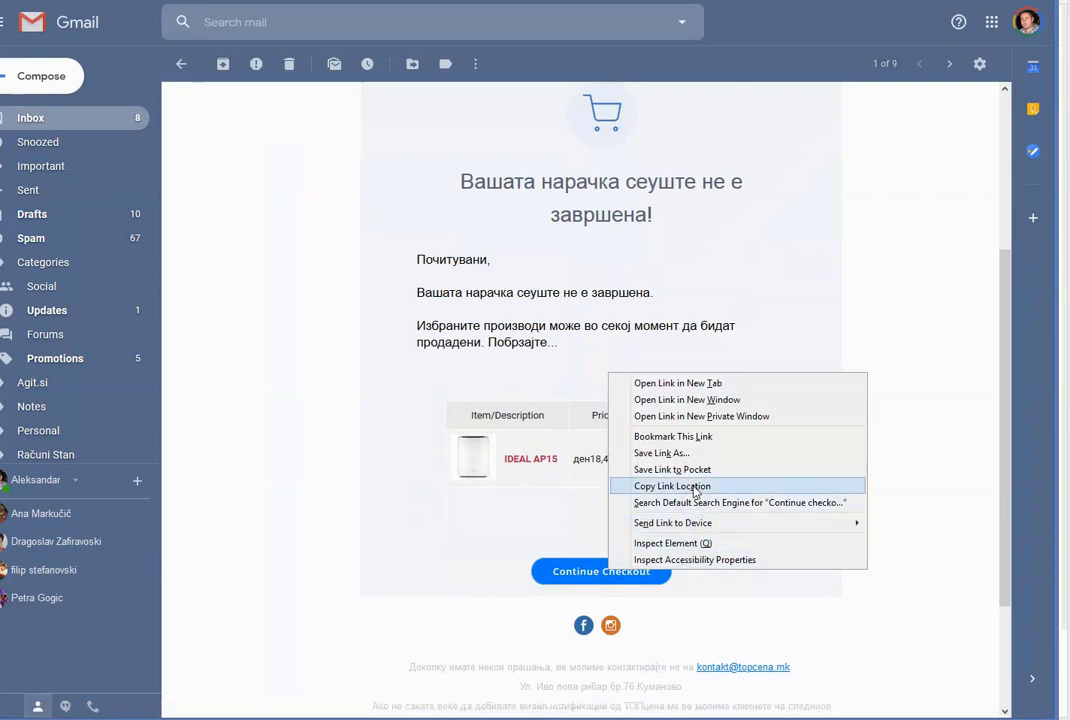
{"action": "left_click", "coordinate": [700, 486]}
{"action": "mouse_move", "coordinate": [63, 718]}
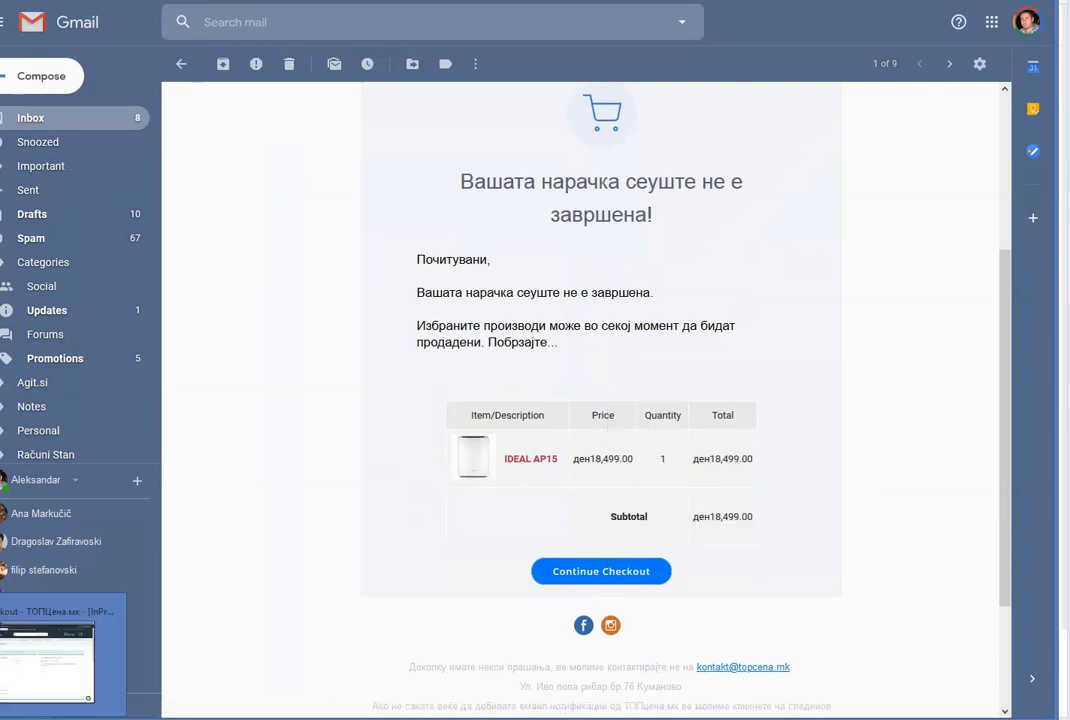
{"action": "left_click", "coordinate": [47, 655]}
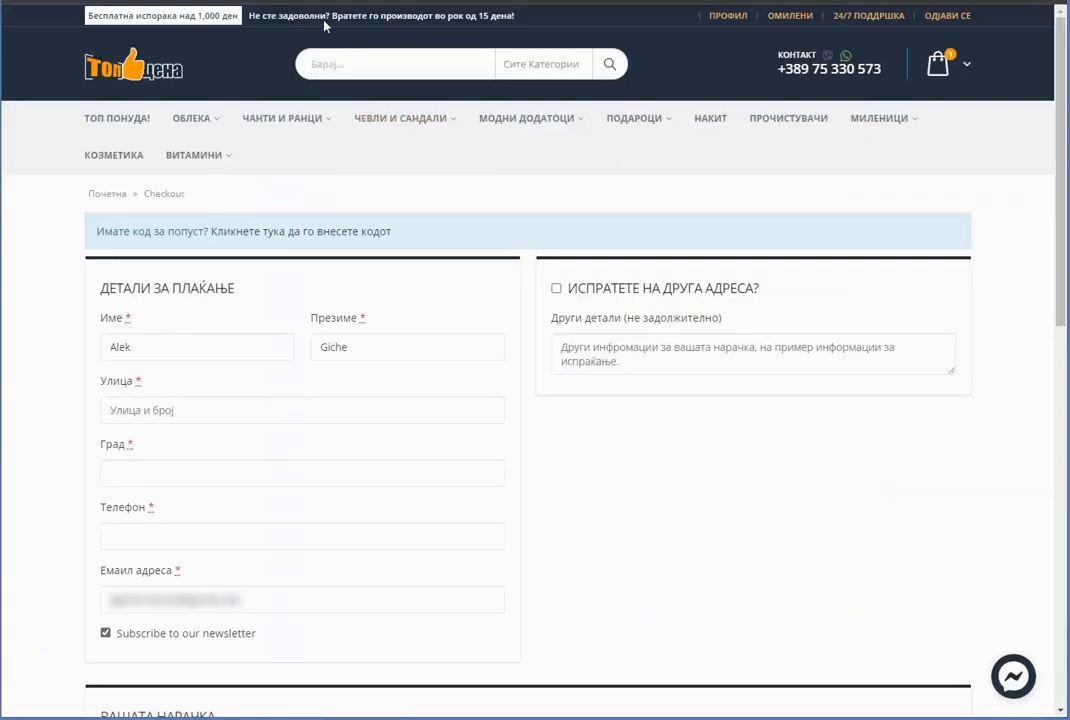
Load the copied cart-recovery link in the address bar to restore the checkout page
{"action": "key", "text": "ctrl+l"}
{"action": "key", "text": "ctrl+v"}
{"action": "key", "text": "Return"}
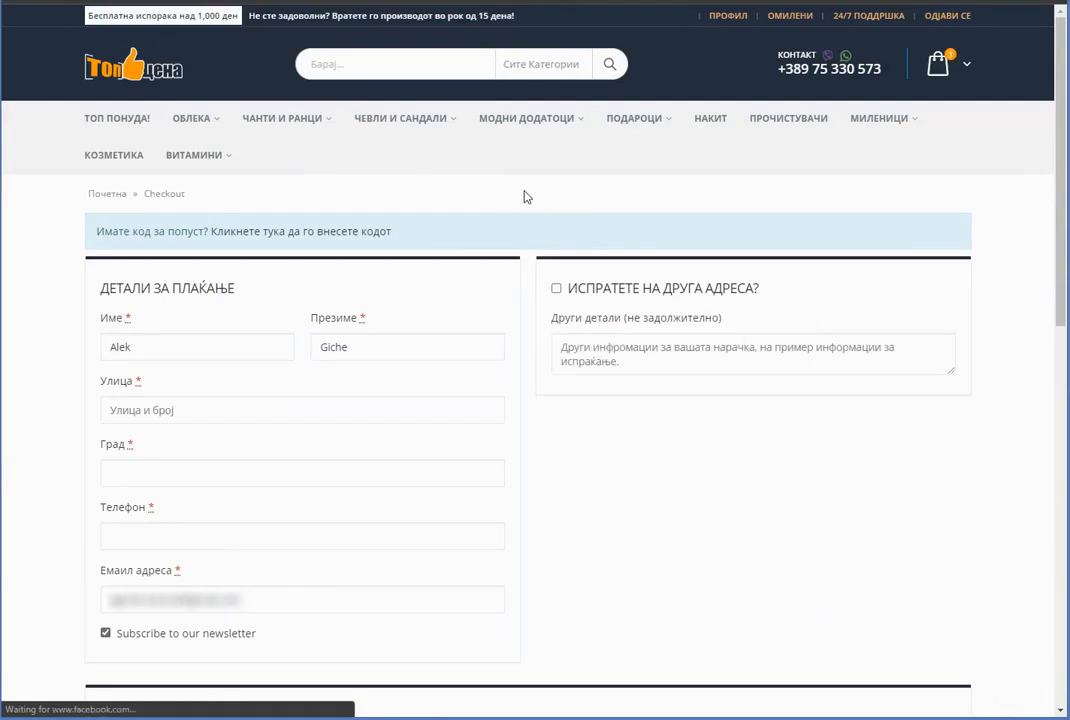
{"action": "scroll", "coordinate": [258, 415], "scroll_direction": "down", "scroll_amount": 2}
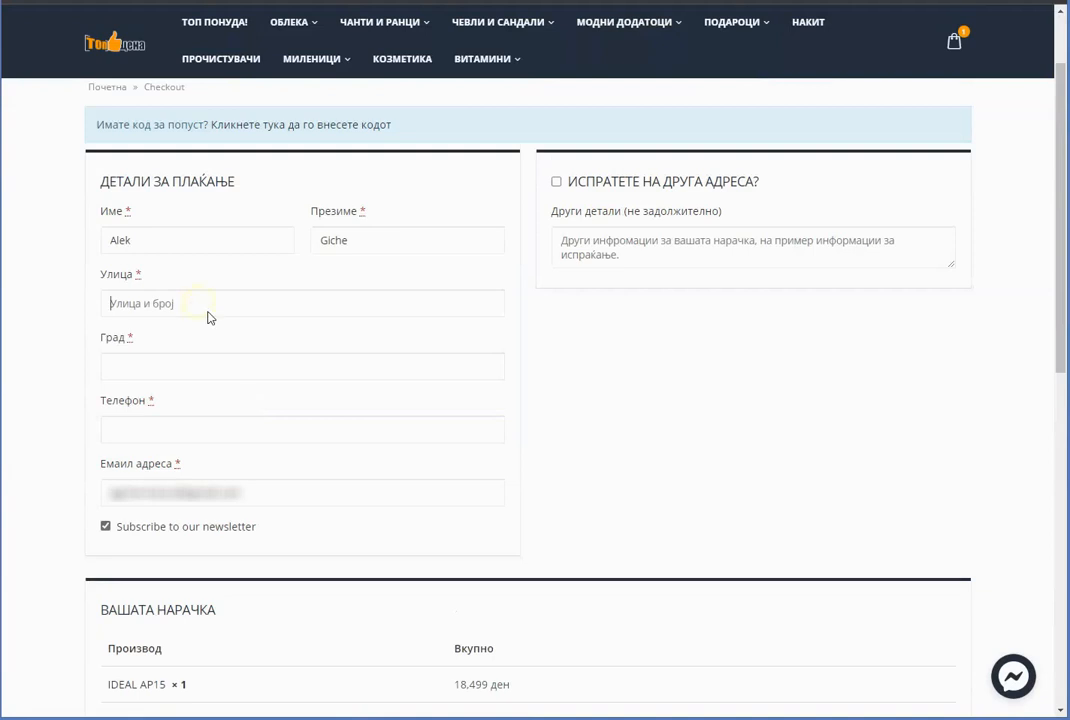
Fill in the street, city and phone number, then place the order for the IDEAL AP15
{"action": "left_click", "coordinate": [209, 311]}
{"action": "type", "text": "Str"}
{"action": "type", "text": "123-123-123"}
{"action": "left_click_drag", "start_coordinate": [258, 527], "coordinate": [120, 529]}
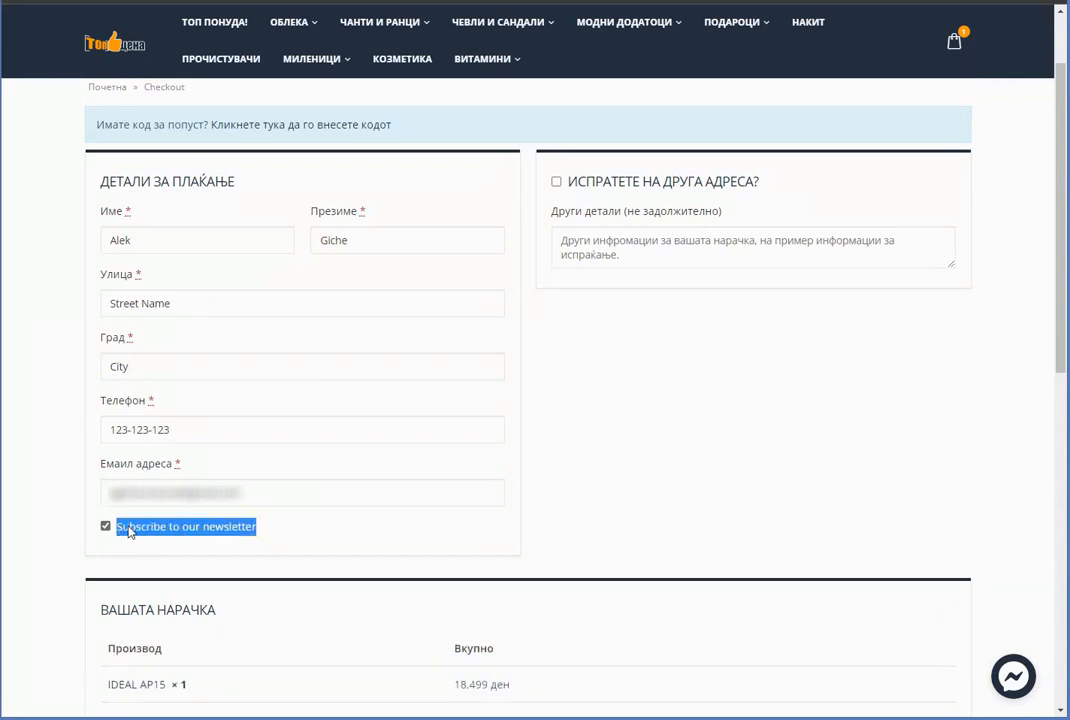
{"action": "scroll", "coordinate": [115, 447], "scroll_direction": "down", "scroll_amount": 1}
{"action": "left_click", "coordinate": [110, 429]}
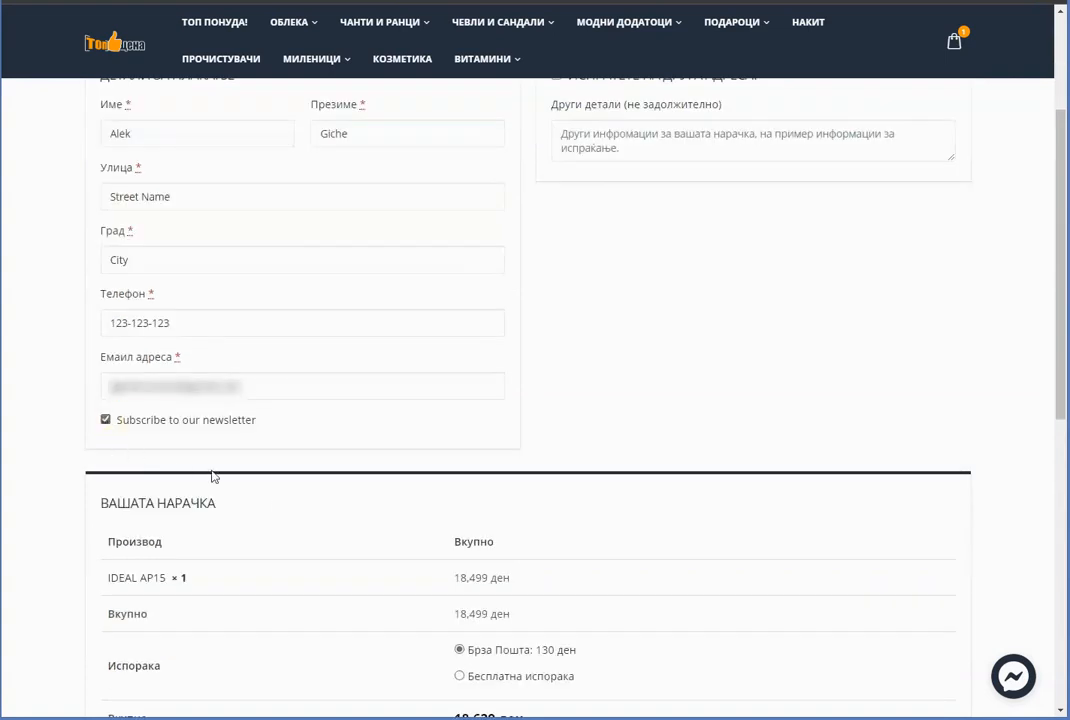
{"action": "scroll", "coordinate": [110, 430], "scroll_direction": "down", "scroll_amount": 3}
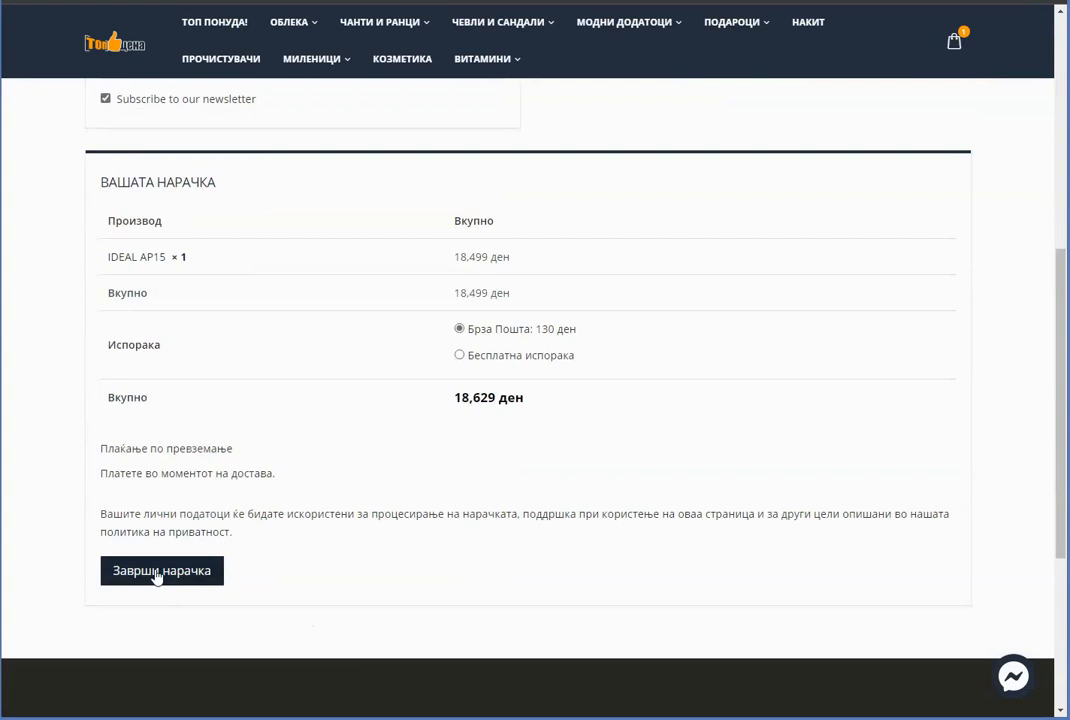
{"action": "left_click", "coordinate": [157, 574]}
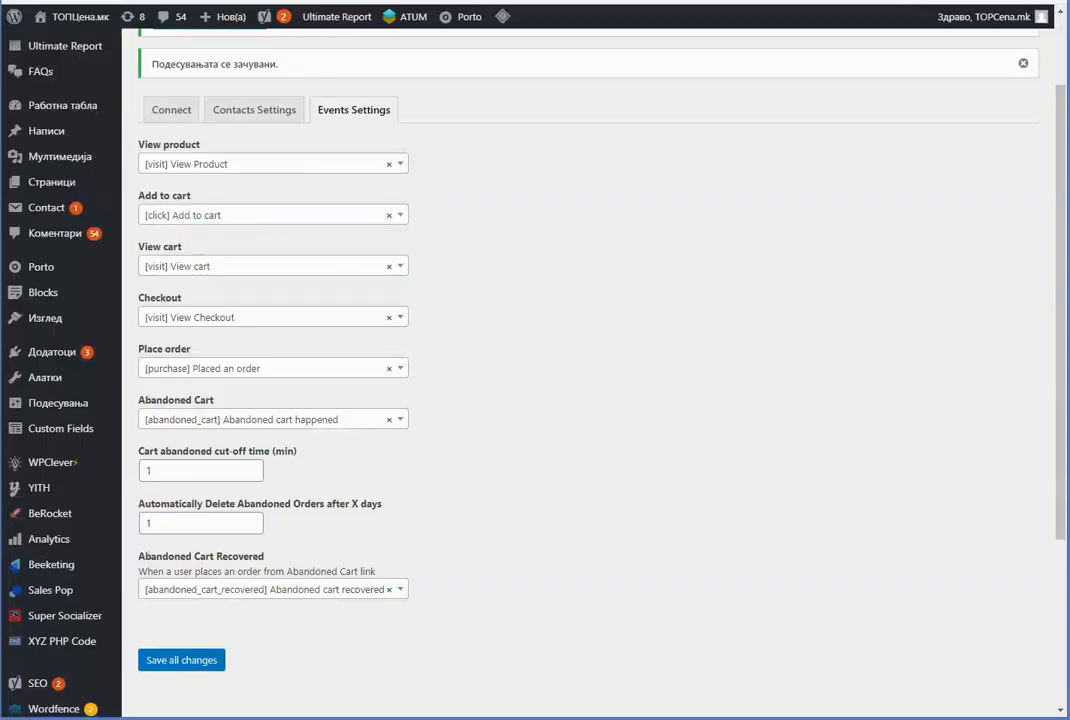
Check the completed 18,629 ден WooCommerce order, then switch back to the Platform.ly contact window
{"action": "scroll", "coordinate": [75, 60], "scroll_direction": "up", "scroll_amount": 2}
{"action": "mouse_move", "coordinate": [80, 50]}
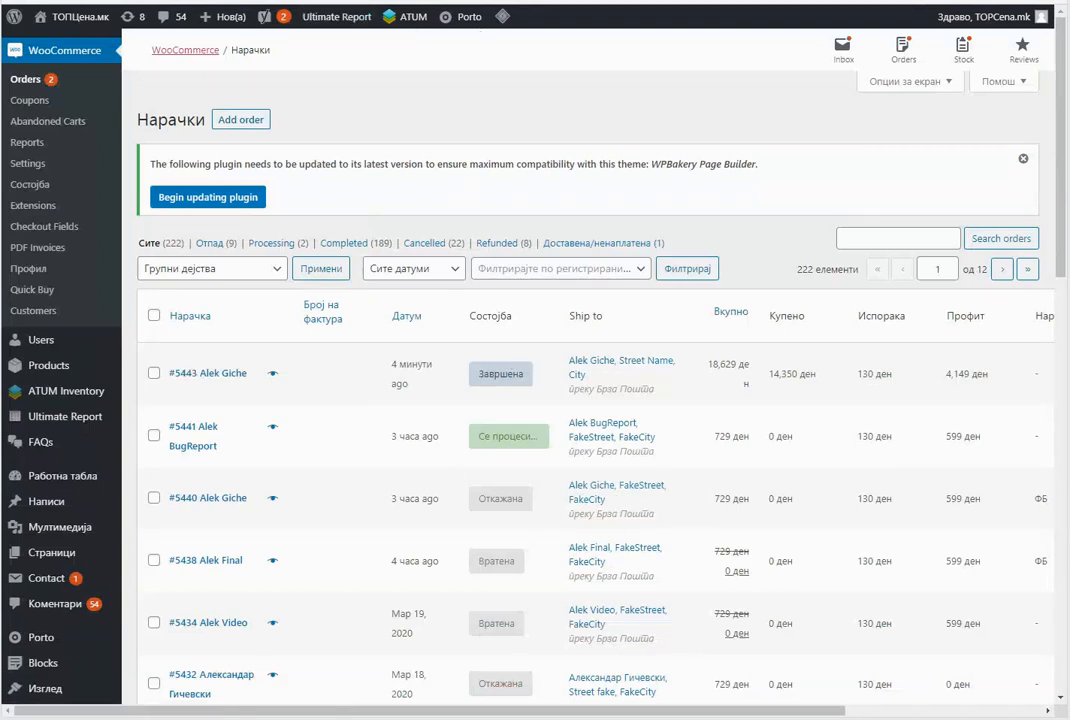
{"action": "mouse_move", "coordinate": [47, 718]}
{"action": "left_click", "coordinate": [47, 660]}
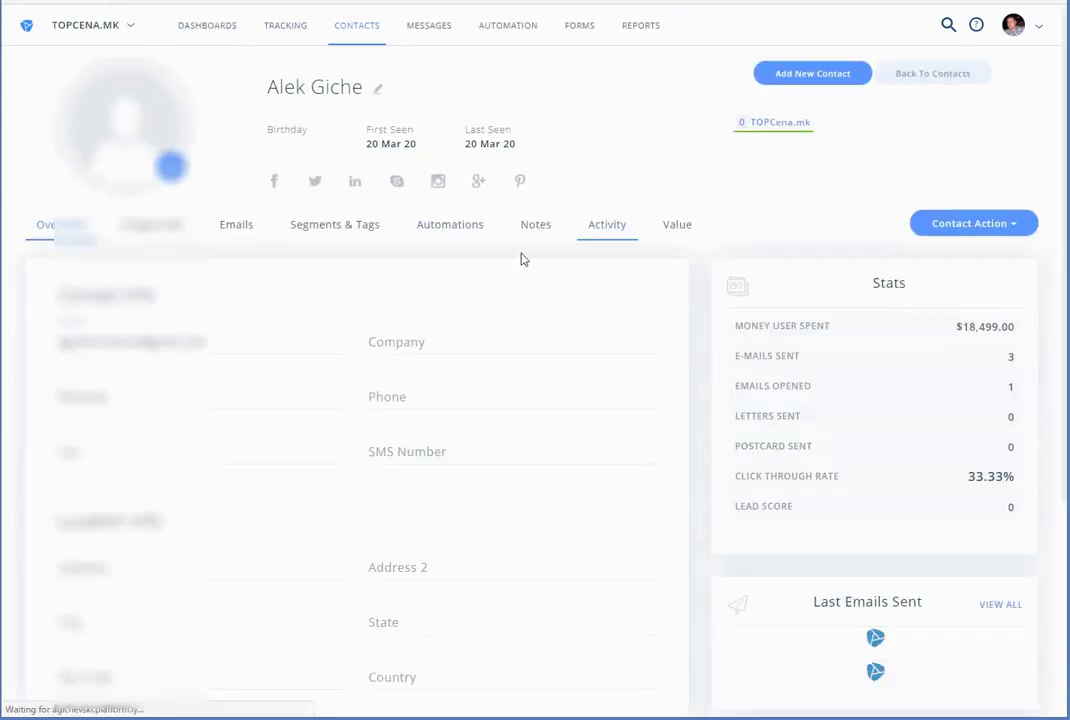
Scroll through the contact Overview's spending stats, Last Emails Sent and Last Purchases sections
{"action": "left_click_drag", "start_coordinate": [752, 322], "coordinate": [829, 323]}
{"action": "left_click", "coordinate": [1005, 332]}
{"action": "scroll", "coordinate": [824, 329], "scroll_direction": "down", "scroll_amount": 1}
{"action": "scroll", "coordinate": [824, 329], "scroll_direction": "up", "scroll_amount": 1}
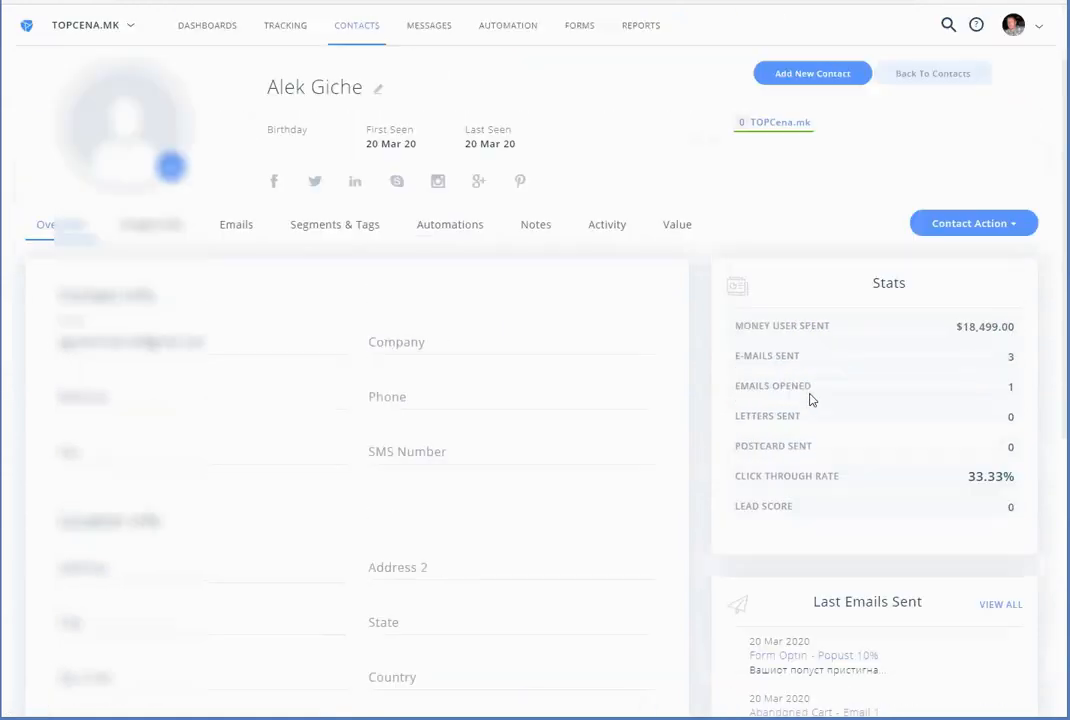
{"action": "scroll", "coordinate": [860, 444], "scroll_direction": "down", "scroll_amount": 1}
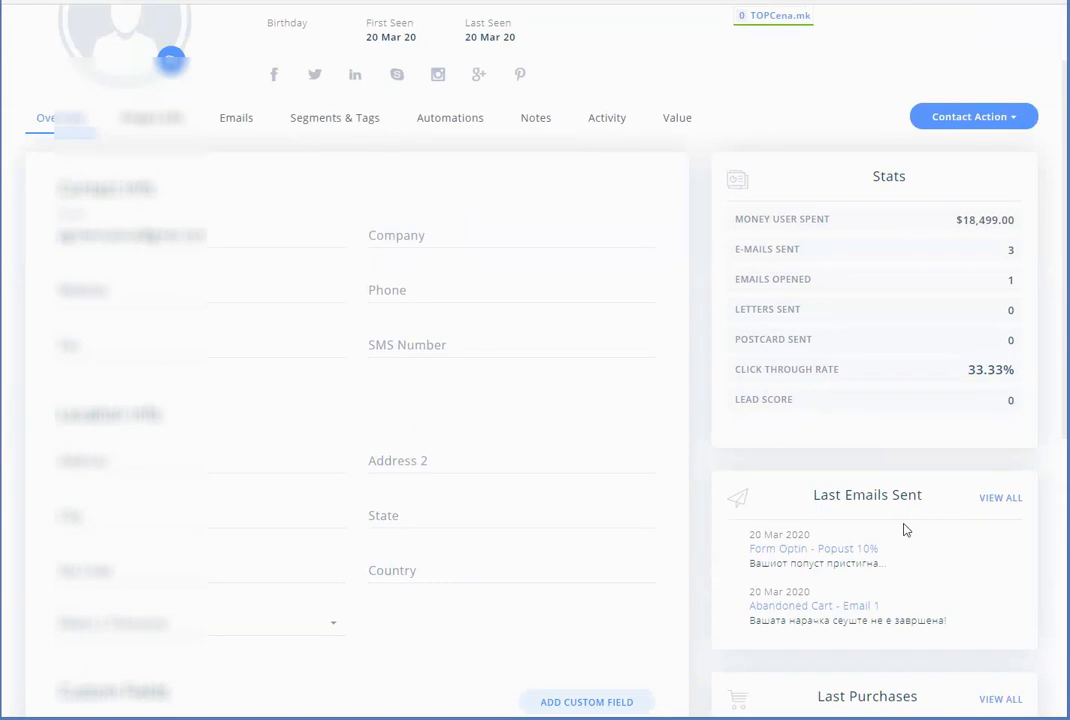
{"action": "scroll", "coordinate": [605, 497], "scroll_direction": "down", "scroll_amount": 2}
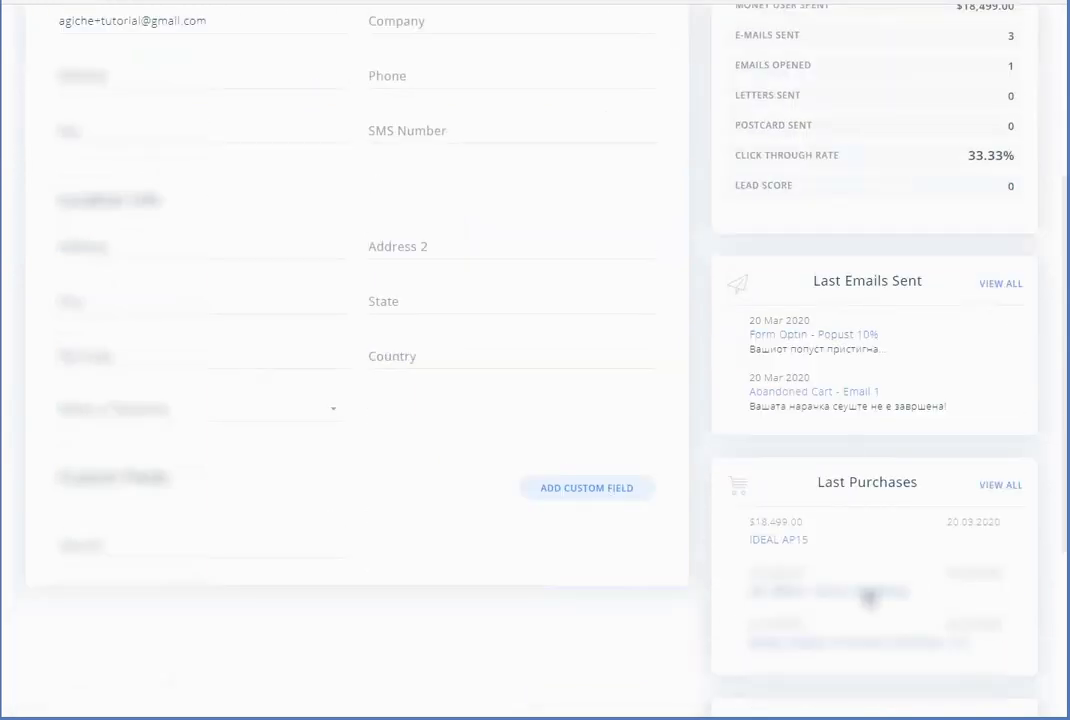
{"action": "scroll", "coordinate": [840, 370], "scroll_direction": "up", "scroll_amount": 1}
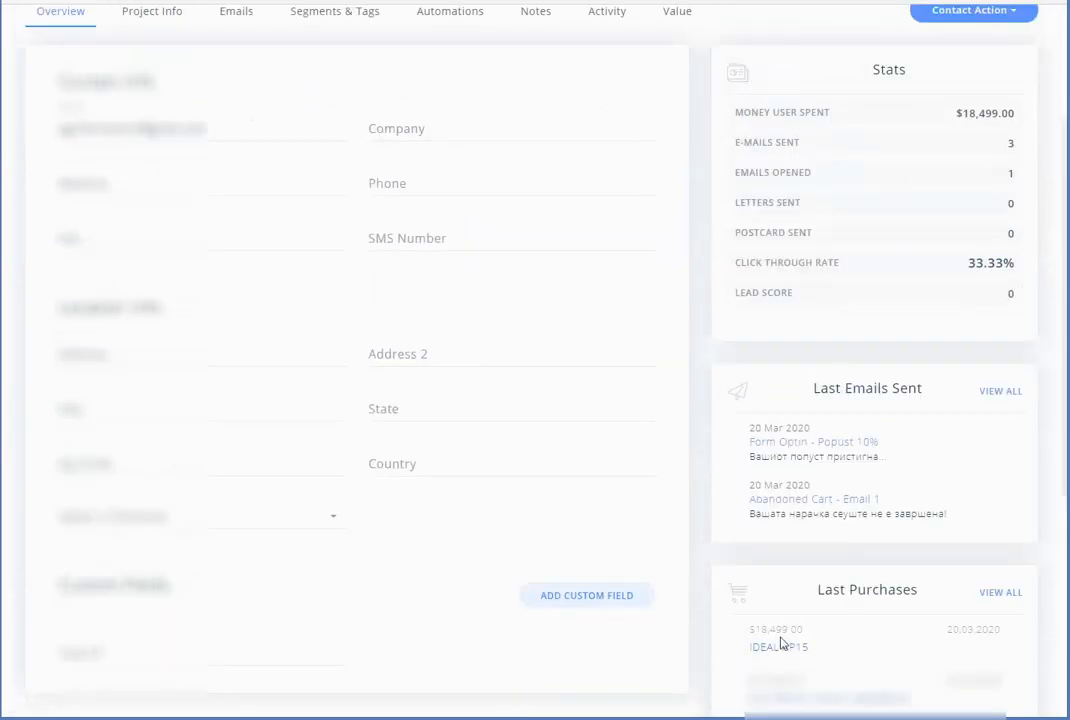
{"action": "scroll", "coordinate": [885, 580], "scroll_direction": "up", "scroll_amount": 1}
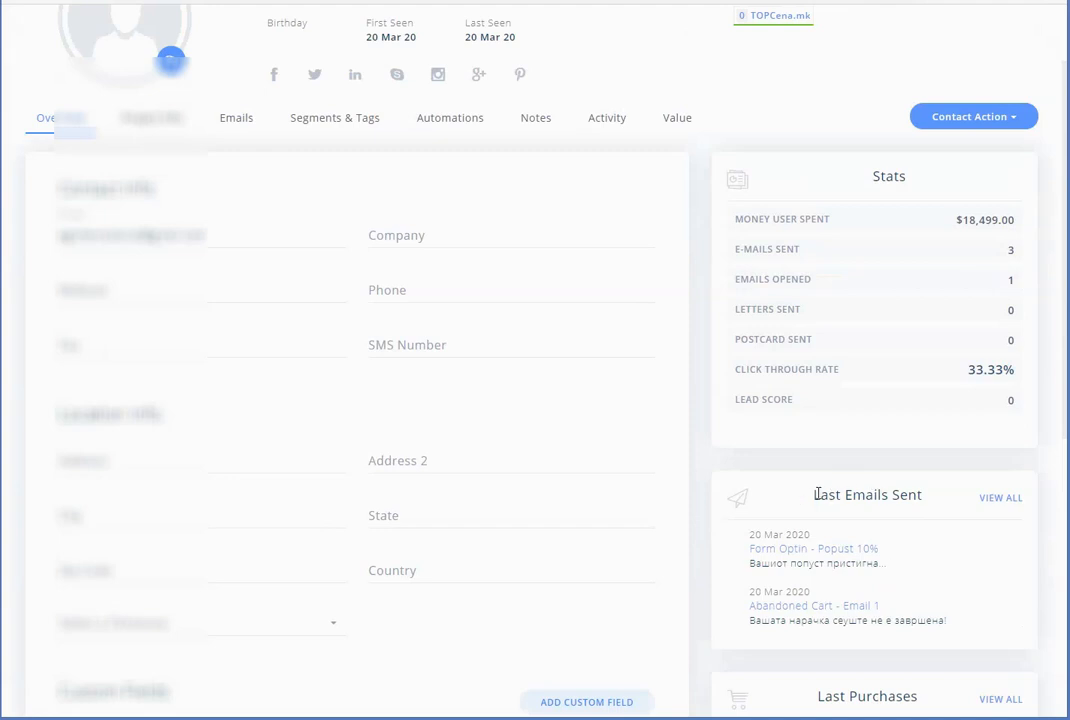
{"action": "left_click_drag", "start_coordinate": [817, 494], "coordinate": [940, 501]}
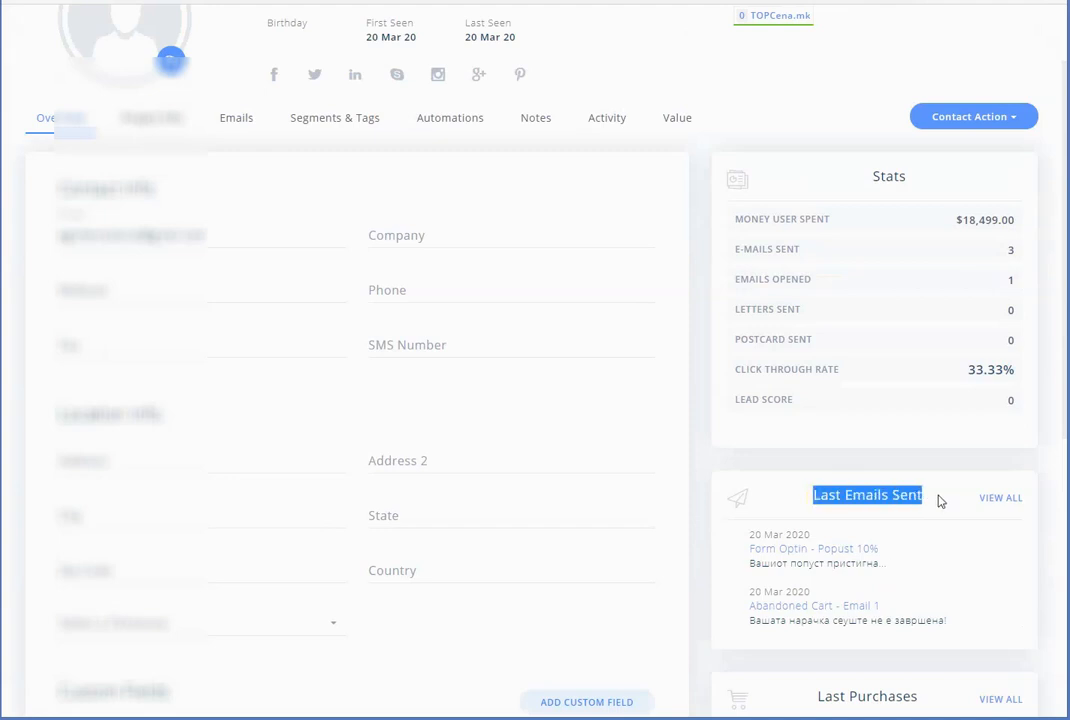
{"action": "scroll", "coordinate": [590, 405], "scroll_direction": "up", "scroll_amount": 1}
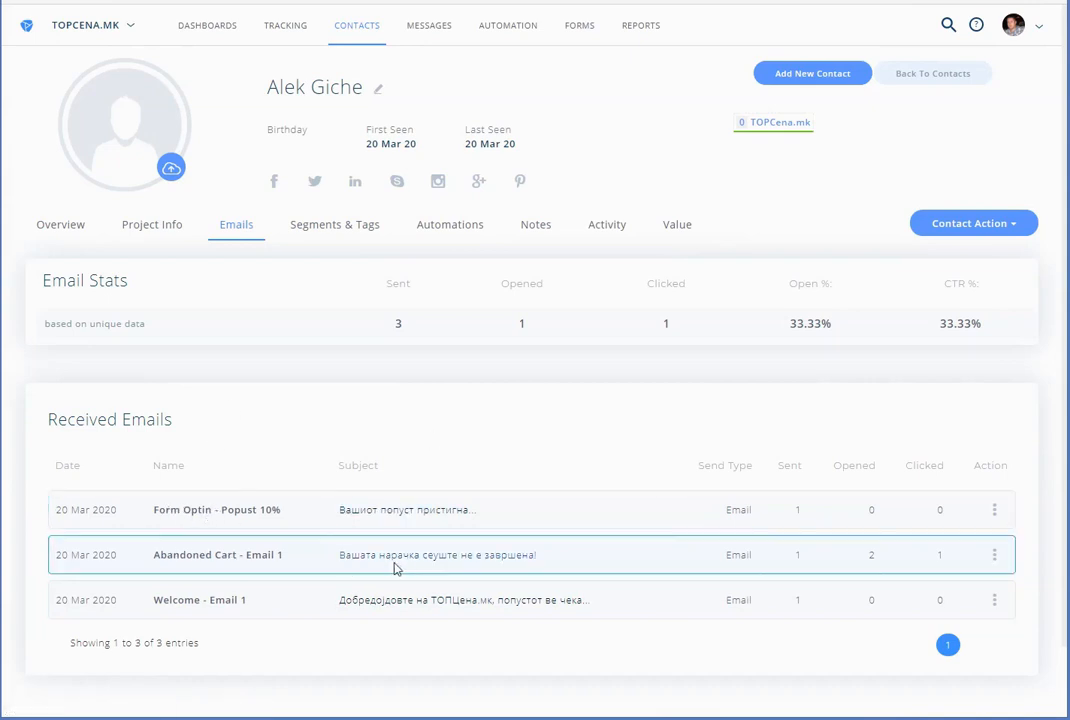
Open the contact's Activity tab and page through to the older entries, including the Customers segment
{"action": "left_click", "coordinate": [335, 236]}
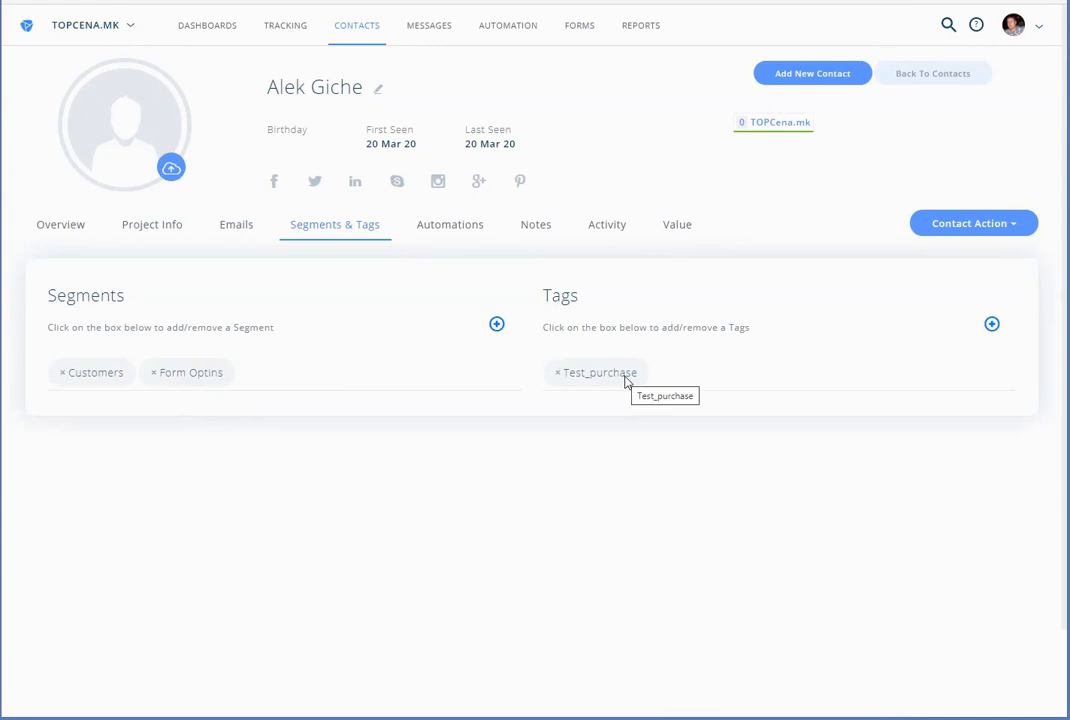
{"action": "left_click", "coordinate": [618, 231]}
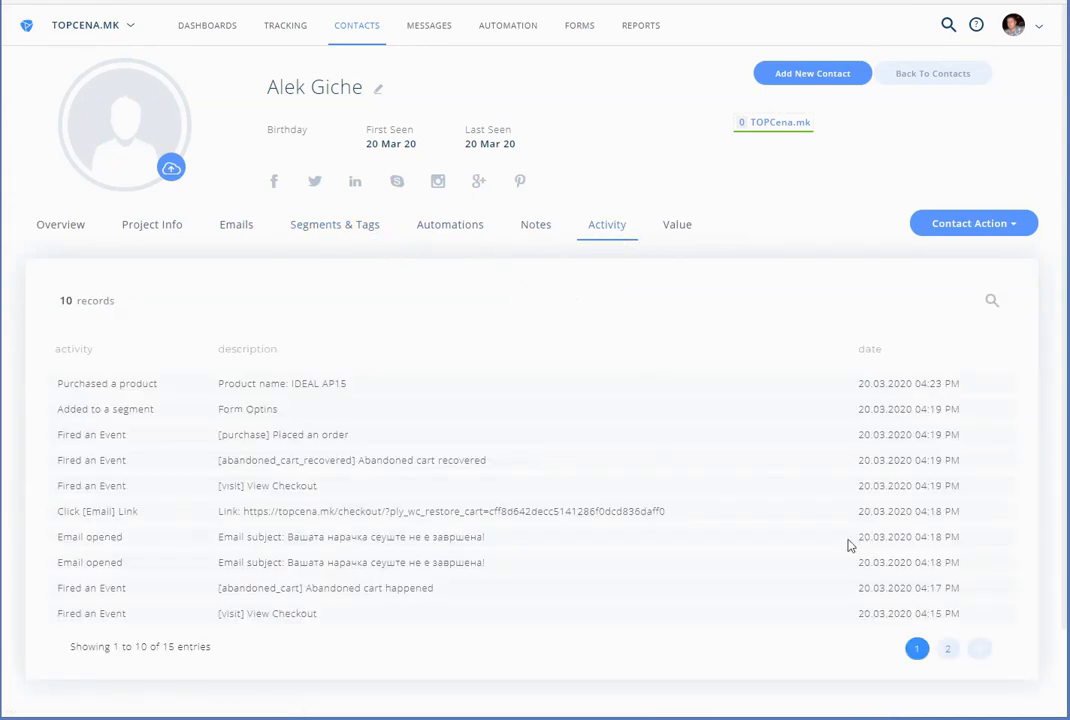
{"action": "left_click", "coordinate": [947, 647]}
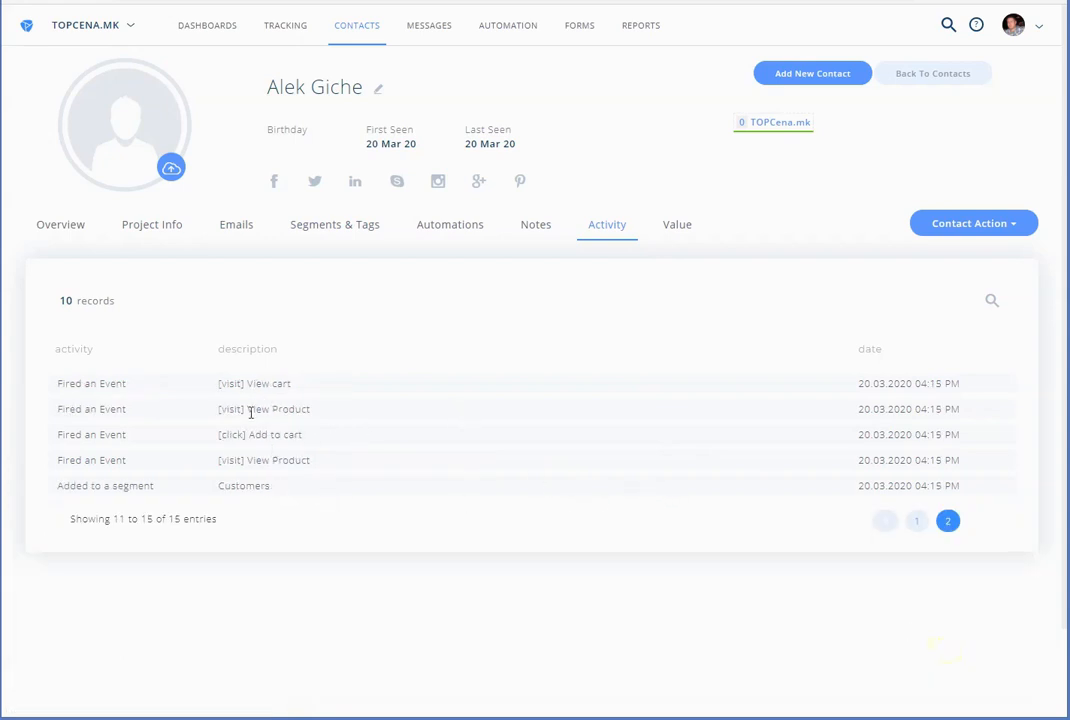
{"action": "left_click_drag", "start_coordinate": [230, 488], "coordinate": [328, 494]}
{"action": "left_click", "coordinate": [222, 483]}
Return to page 1 and review email opens, checkout visit, recovered cart, order and IDEAL AP15 purchase
{"action": "left_click", "coordinate": [917, 521]}
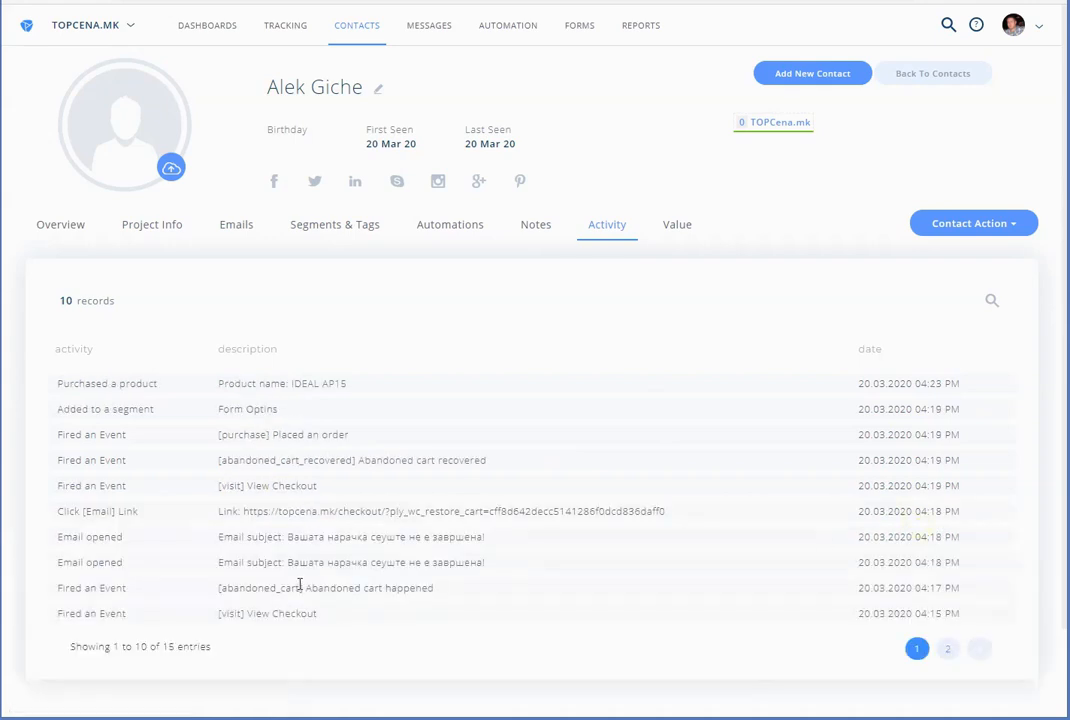
{"action": "left_click_drag", "start_coordinate": [432, 563], "coordinate": [445, 540]}
{"action": "left_click", "coordinate": [444, 548]}
{"action": "left_click_drag", "start_coordinate": [245, 510], "coordinate": [453, 511]}
{"action": "left_click_drag", "start_coordinate": [244, 484], "coordinate": [334, 486]}
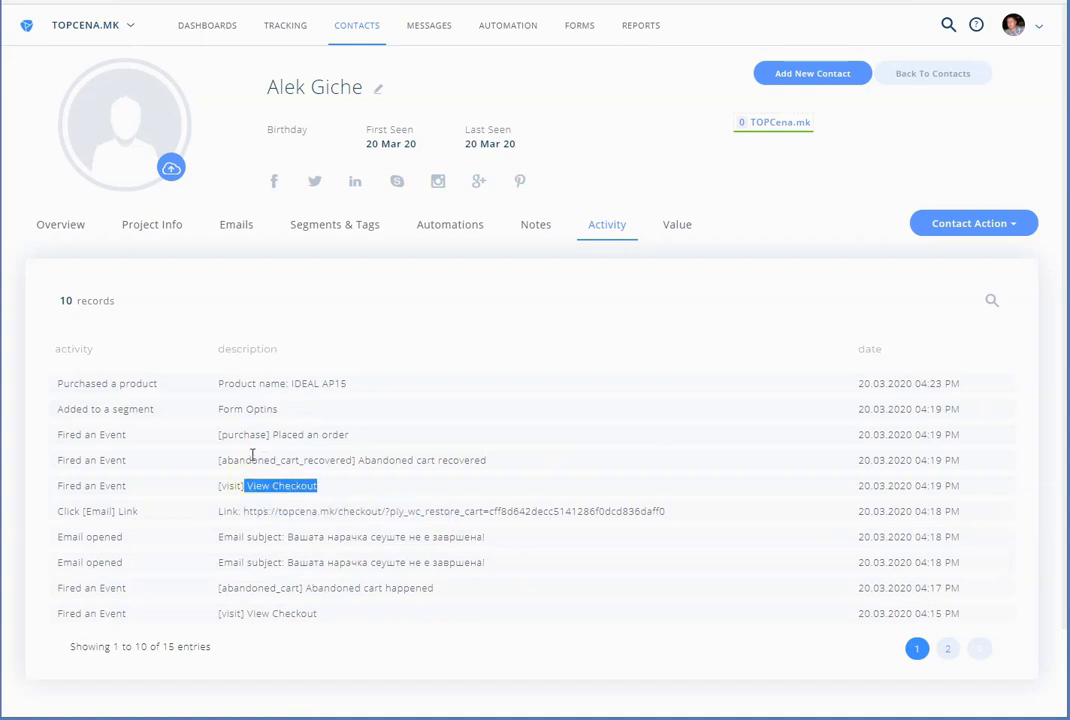
{"action": "left_click_drag", "start_coordinate": [252, 455], "coordinate": [452, 460]}
{"action": "left_click_drag", "start_coordinate": [238, 435], "coordinate": [341, 432]}
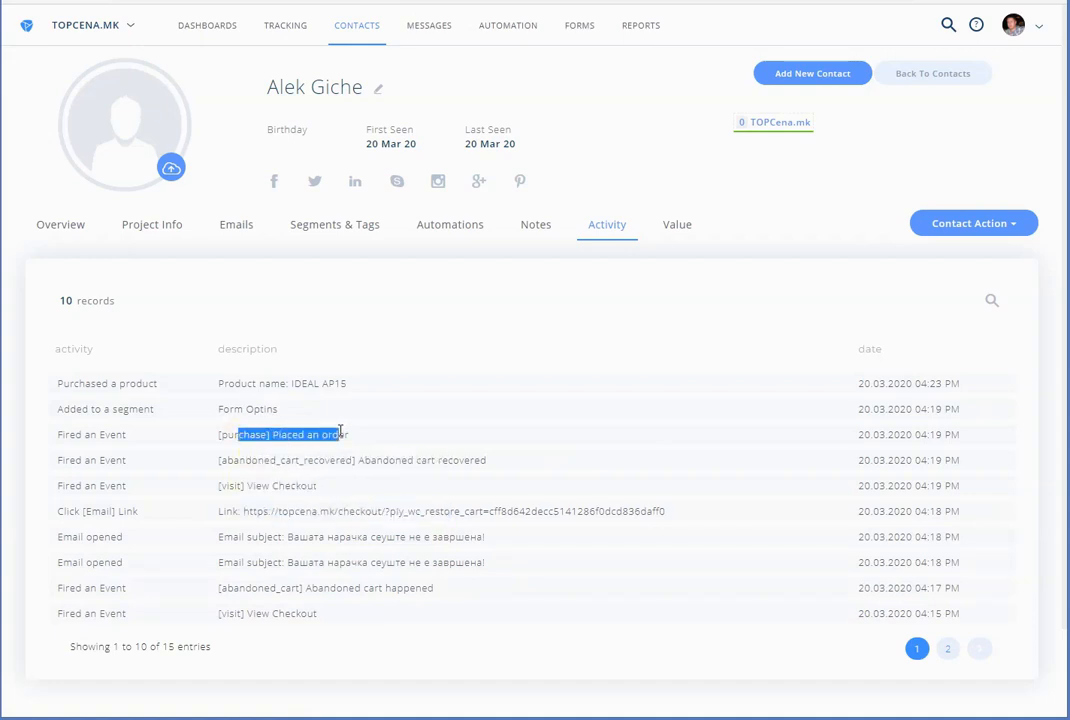
{"action": "left_click_drag", "start_coordinate": [230, 409], "coordinate": [289, 414]}
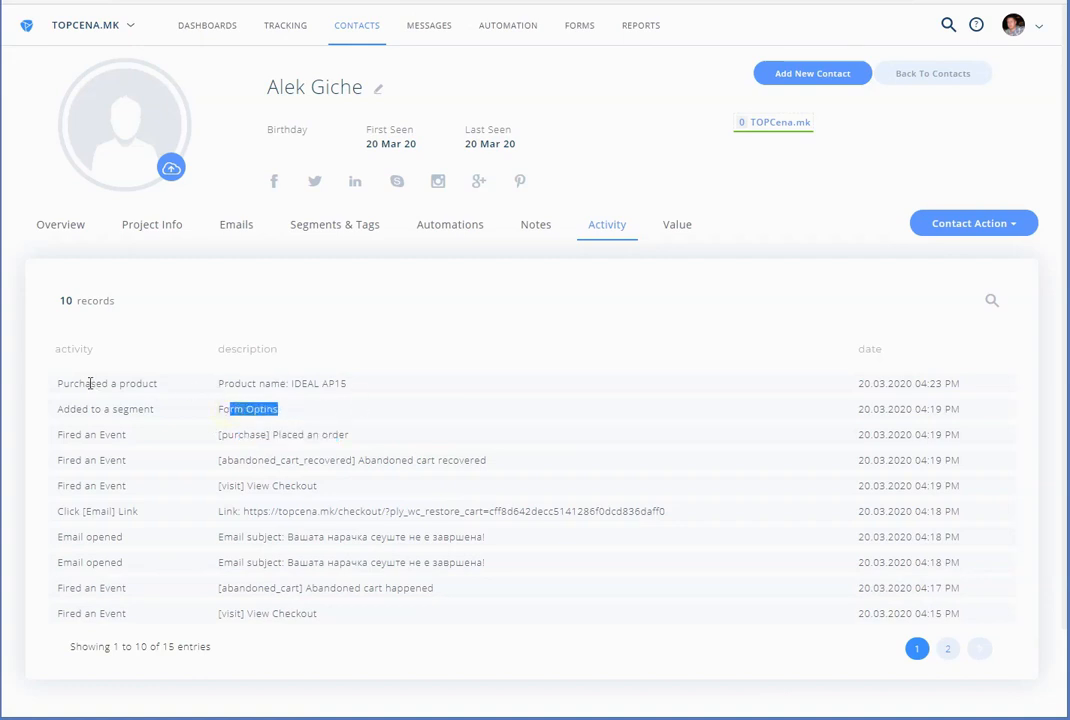
{"action": "left_click_drag", "start_coordinate": [90, 383], "coordinate": [864, 382]}
{"action": "left_click", "coordinate": [924, 390]}
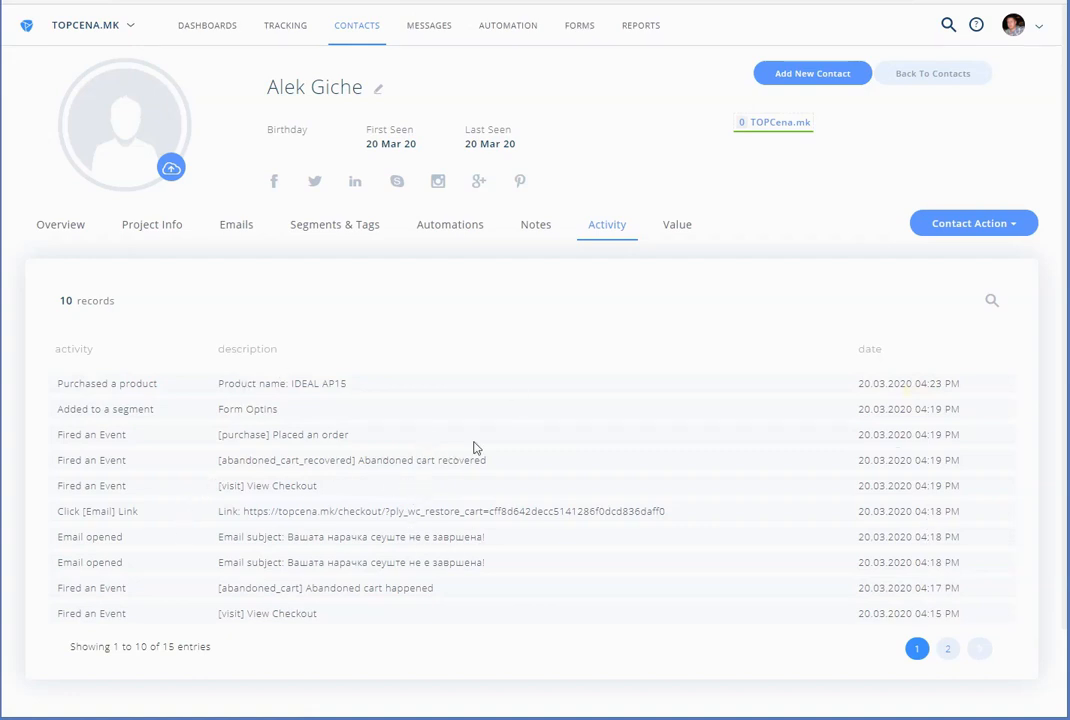
Review the contact's Value tab: $18,499.00 lifetime value and one IDEAL AP15 sale on 20 Mar 2020
{"action": "left_click", "coordinate": [680, 231]}
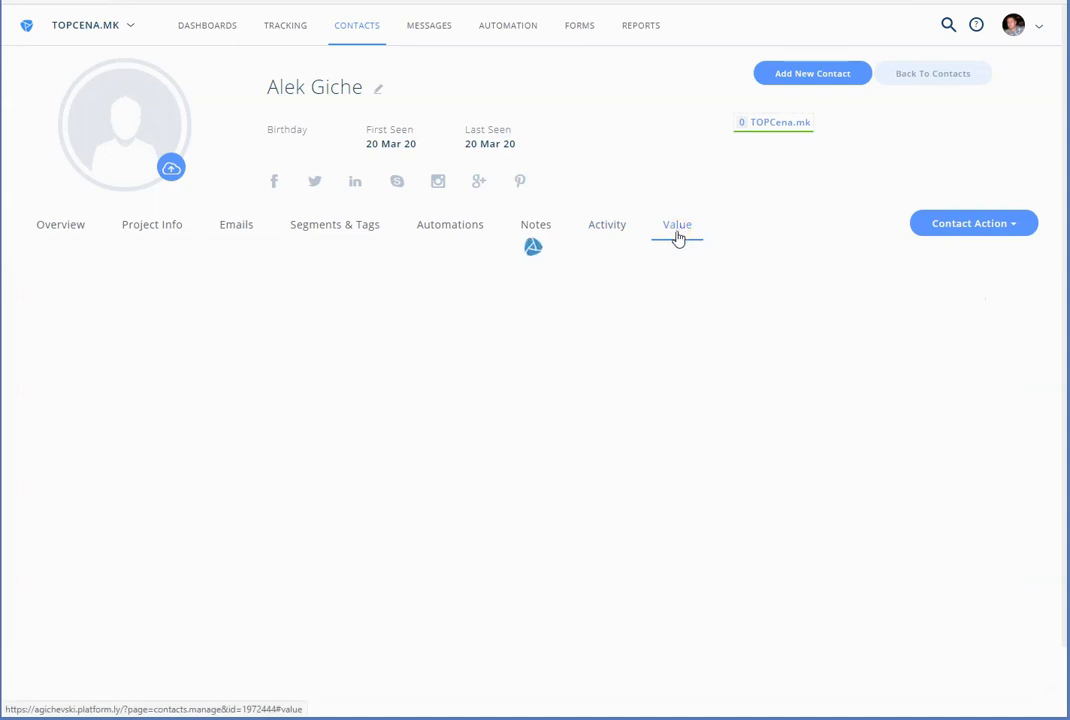
{"action": "scroll", "coordinate": [332, 509], "scroll_direction": "down", "scroll_amount": 3}
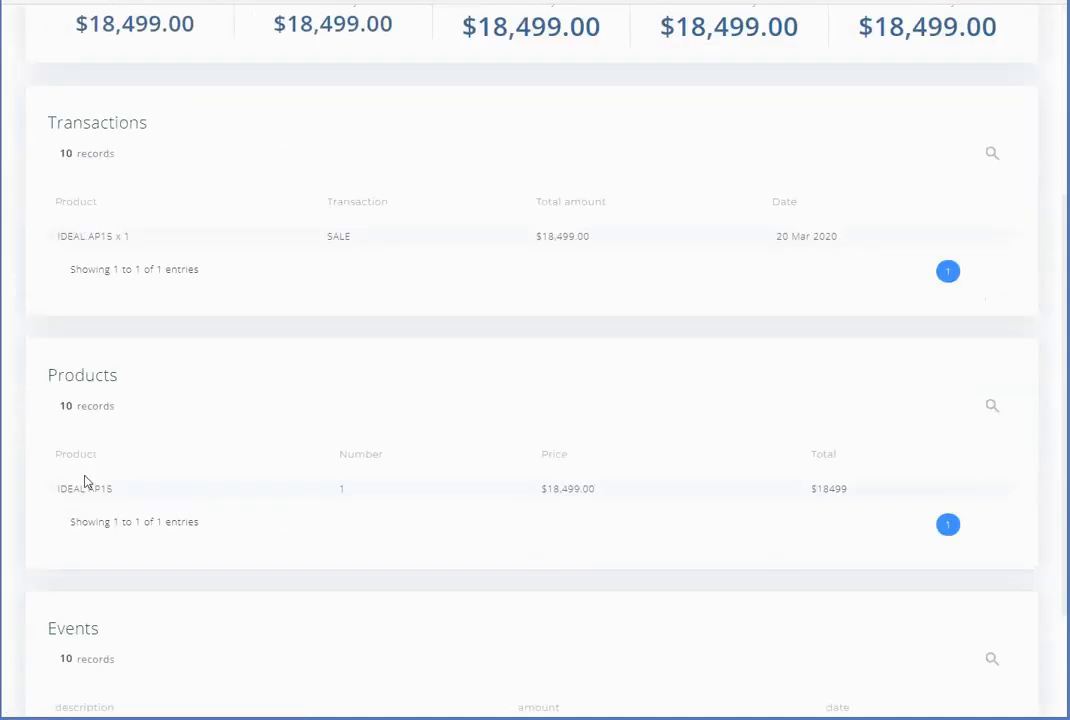
{"action": "scroll", "coordinate": [189, 478], "scroll_direction": "down", "scroll_amount": 1}
{"action": "scroll", "coordinate": [187, 476], "scroll_direction": "down", "scroll_amount": 1}
{"action": "scroll", "coordinate": [190, 476], "scroll_direction": "up", "scroll_amount": 5}
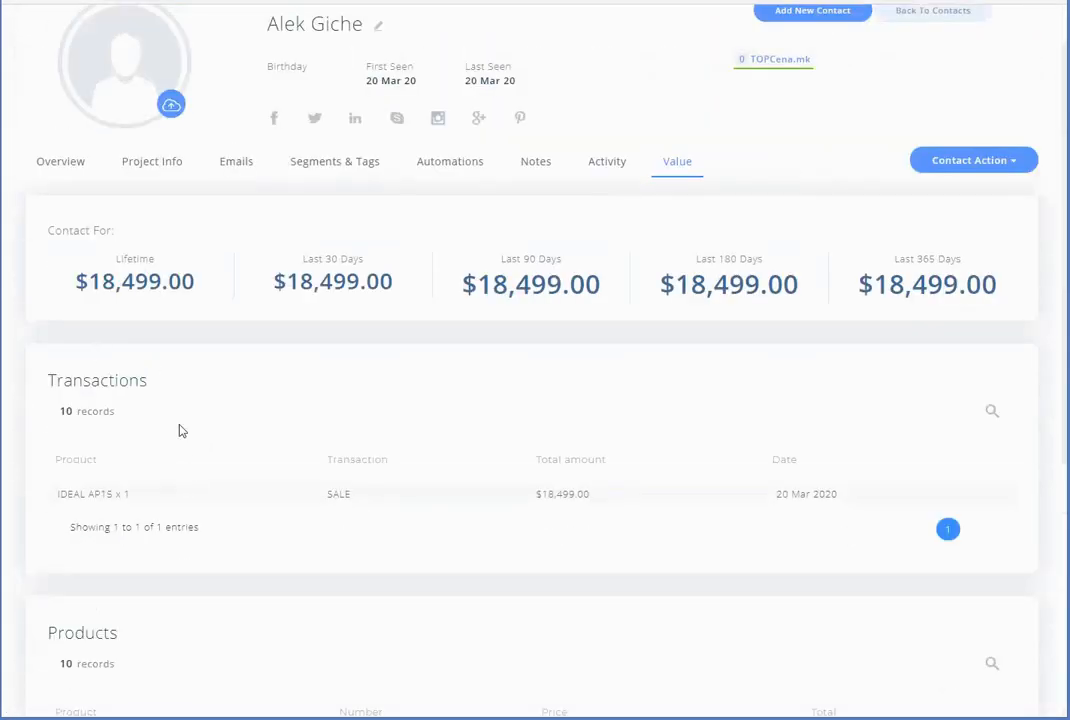
{"action": "scroll", "coordinate": [187, 507], "scroll_direction": "up", "scroll_amount": 3}
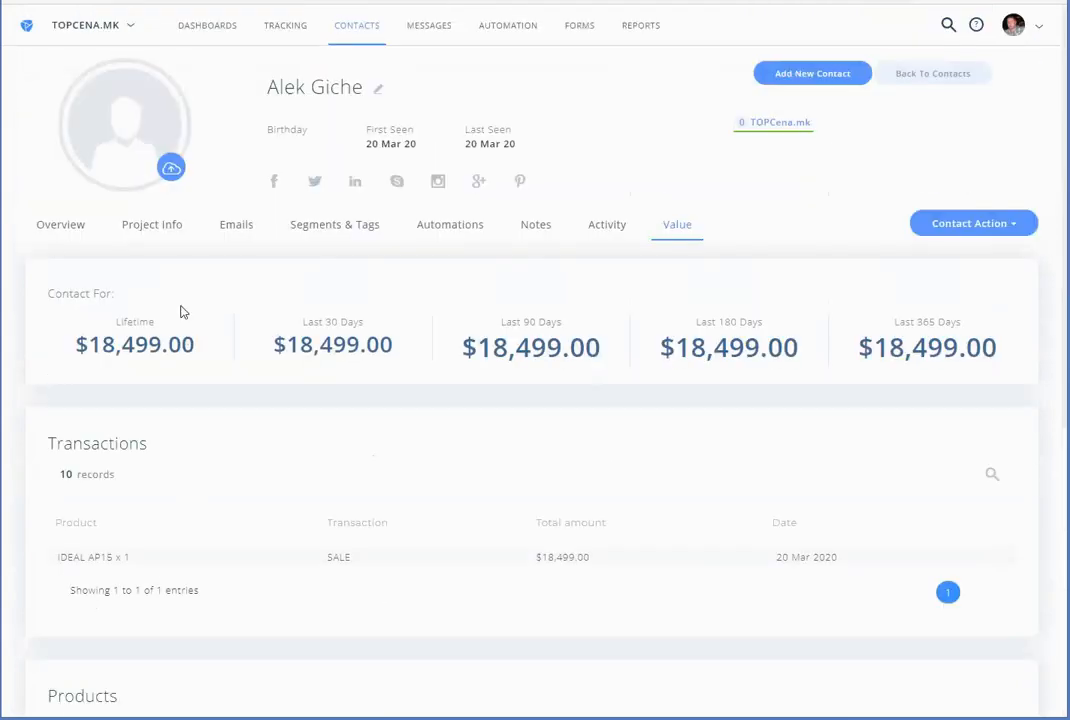
{"action": "left_click", "coordinate": [652, 126]}
{"action": "mouse_move", "coordinate": [635, 31]}
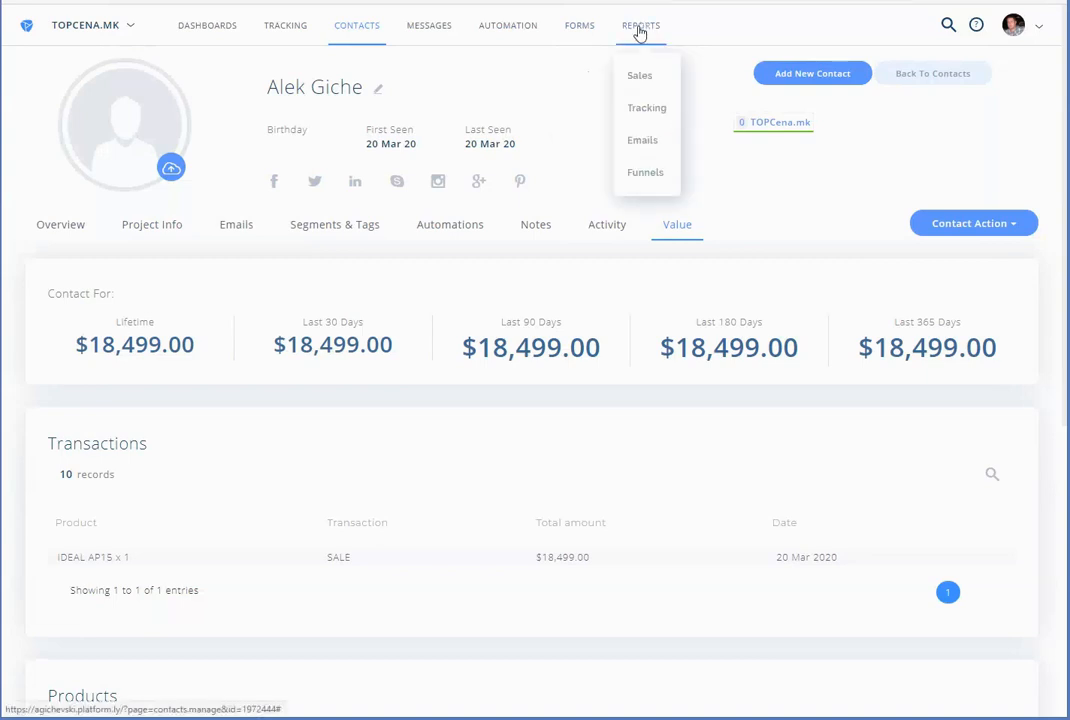
Review the Sales report charts and Live Stream, then open the Funnels report list
{"action": "left_click", "coordinate": [642, 78]}
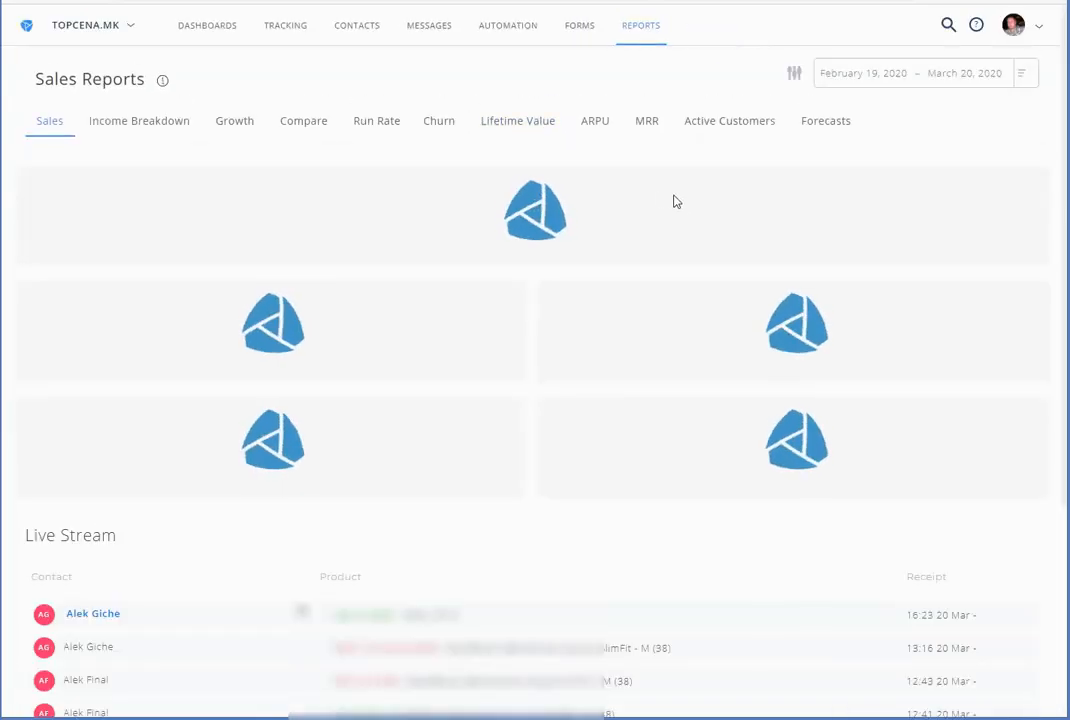
{"action": "scroll", "coordinate": [588, 292], "scroll_direction": "down", "scroll_amount": 3}
{"action": "scroll", "coordinate": [588, 292], "scroll_direction": "up", "scroll_amount": 3}
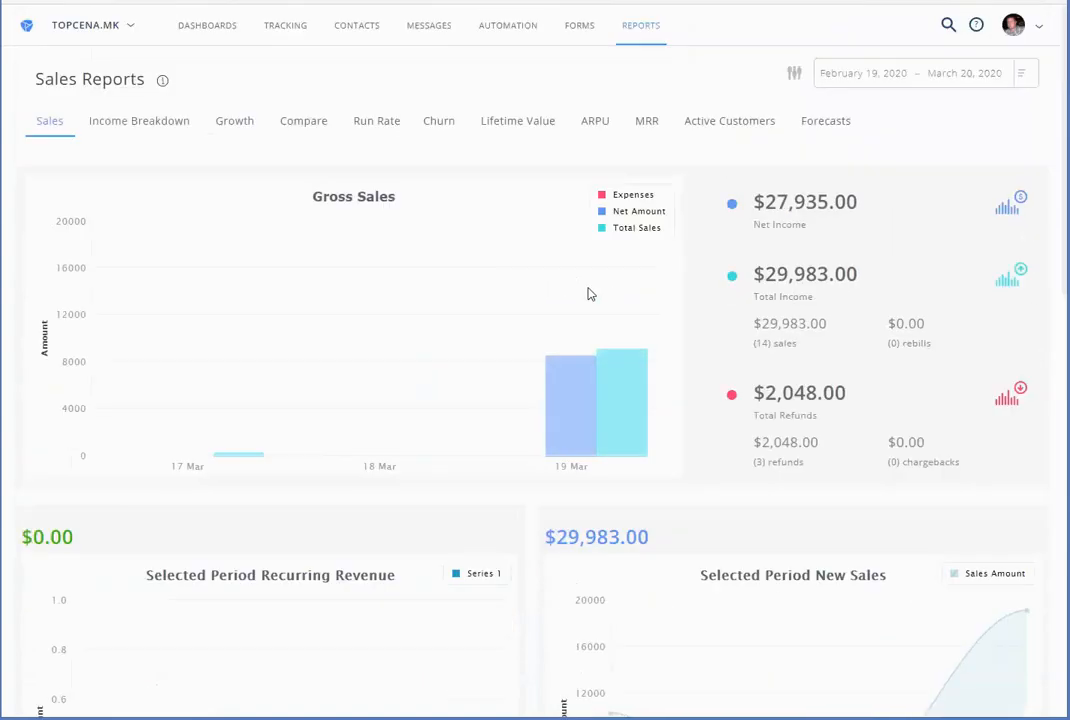
{"action": "scroll", "coordinate": [590, 294], "scroll_direction": "down", "scroll_amount": 6}
{"action": "scroll", "coordinate": [589, 292], "scroll_direction": "down", "scroll_amount": 3}
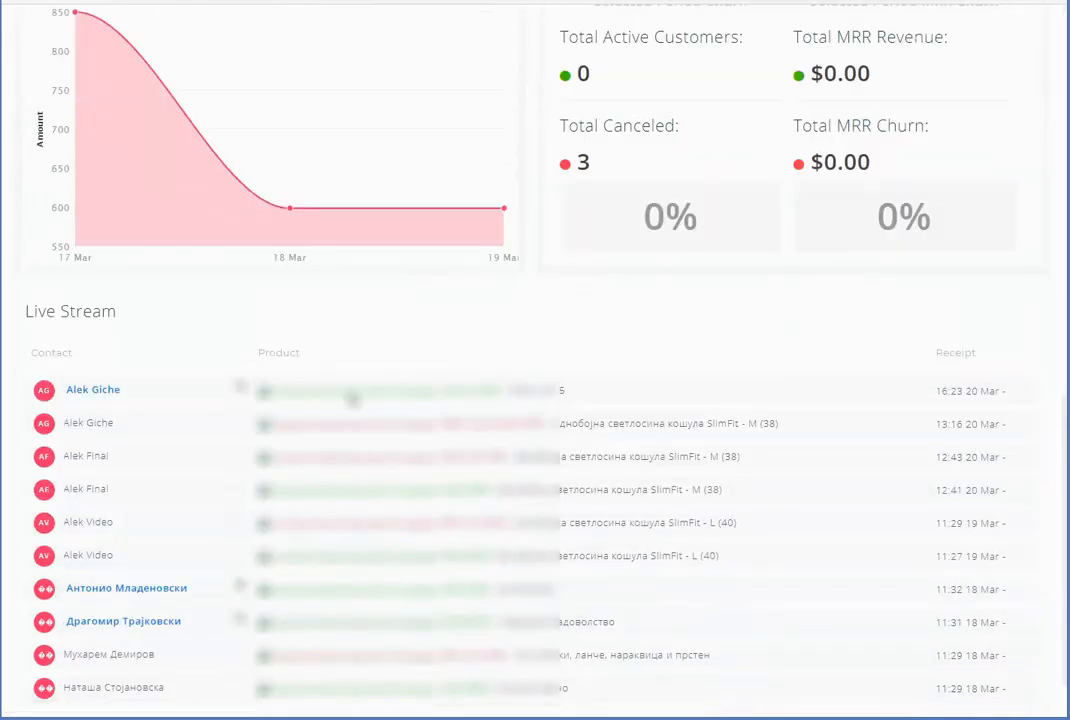
{"action": "scroll", "coordinate": [390, 398], "scroll_direction": "up", "scroll_amount": 10}
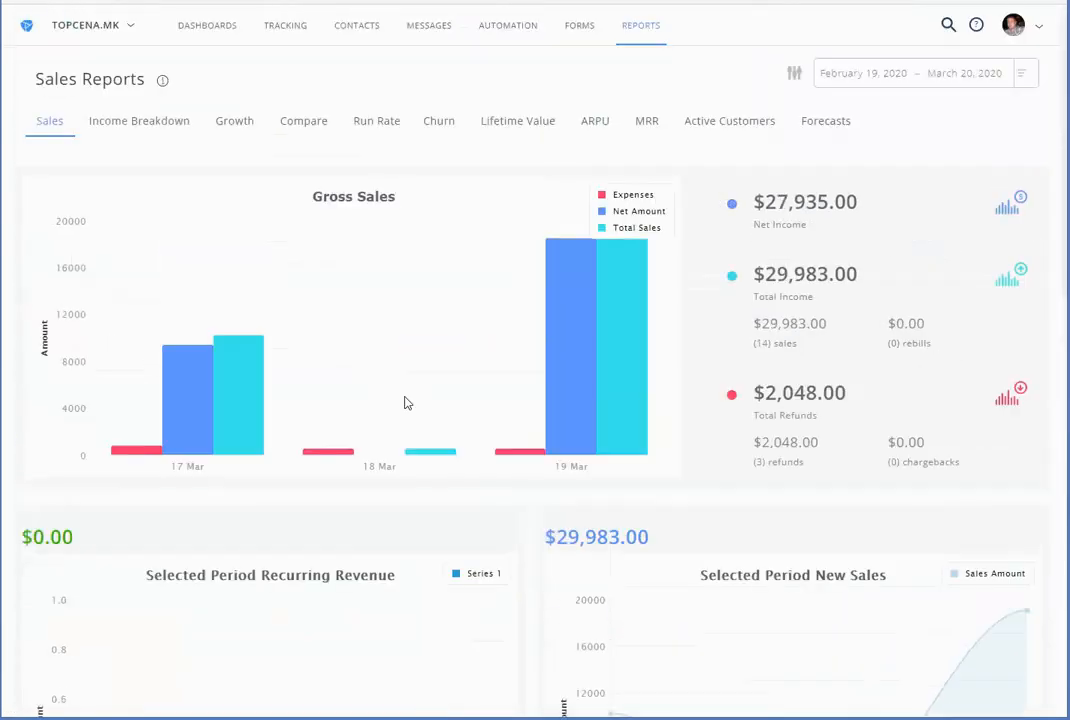
{"action": "mouse_move", "coordinate": [645, 35]}
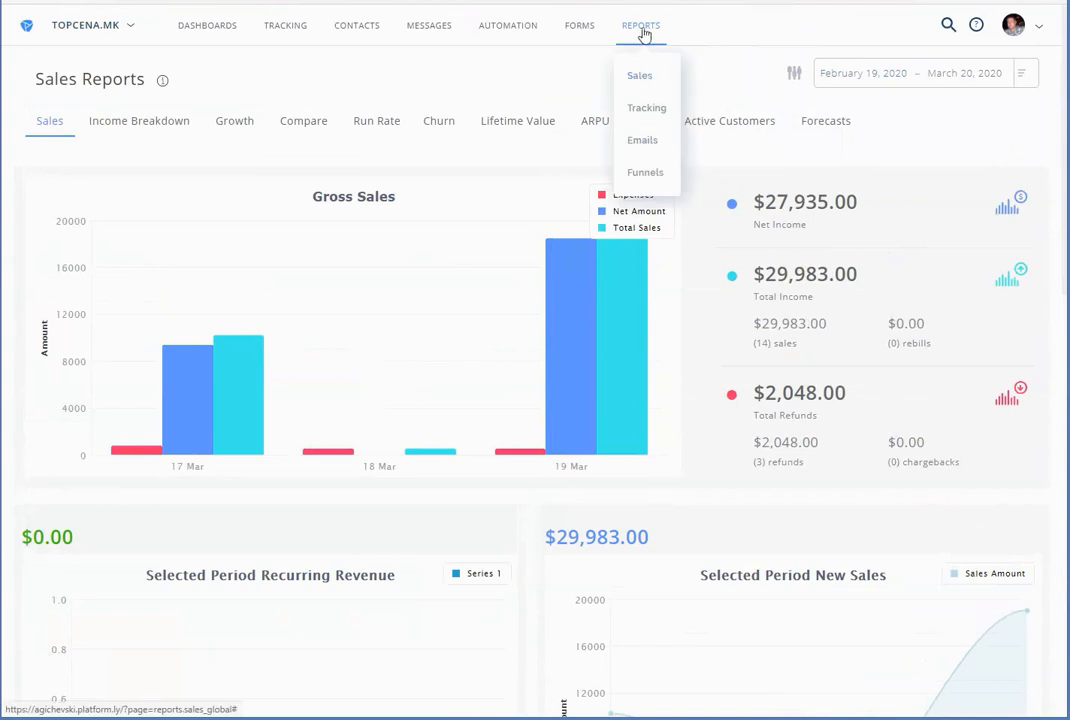
{"action": "left_click", "coordinate": [644, 172]}
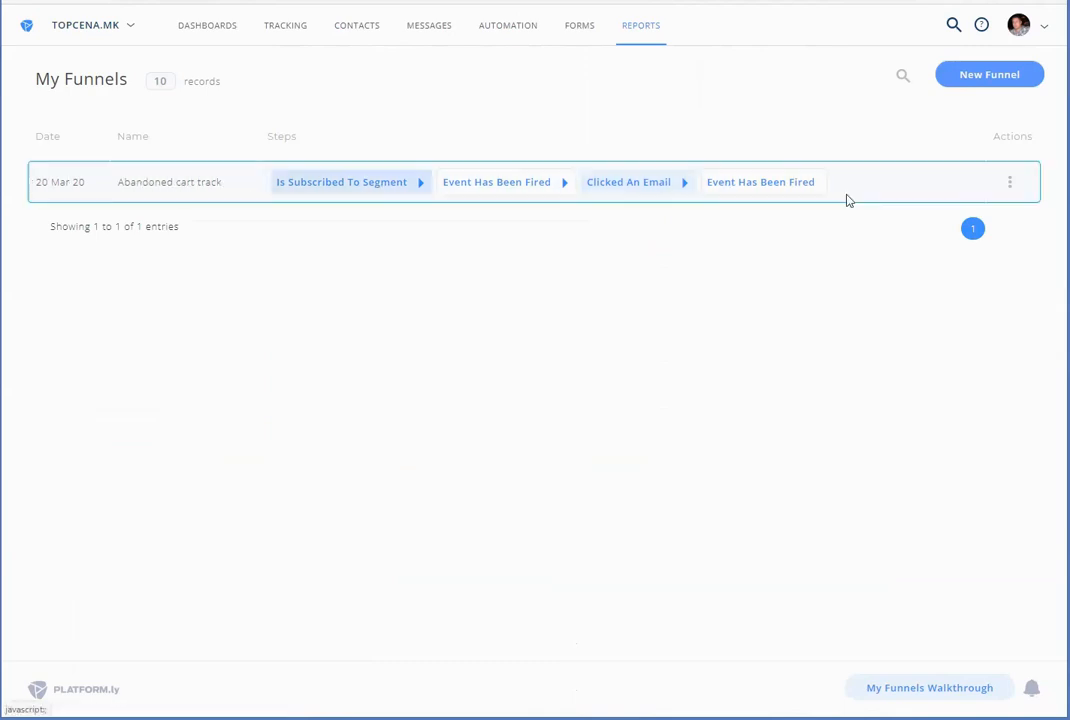
Open the Abandoned cart track funnel's stats and check each step's Event has been Fired counts
{"action": "left_click", "coordinate": [1008, 184]}
{"action": "left_click", "coordinate": [962, 216]}
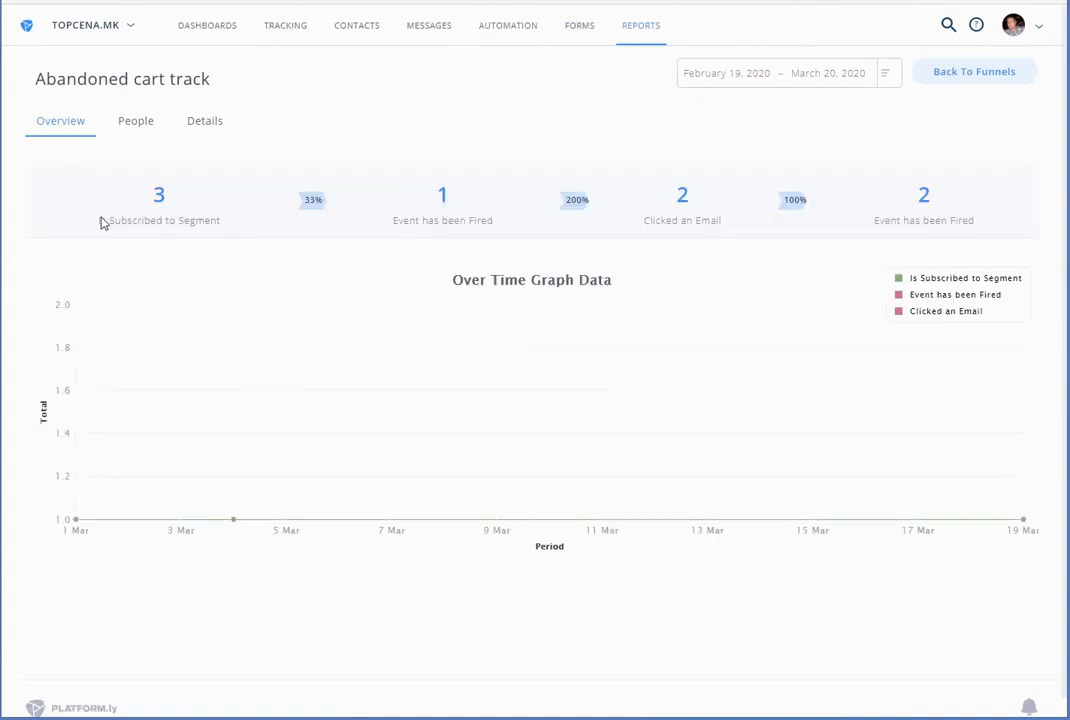
{"action": "left_click_drag", "start_coordinate": [431, 222], "coordinate": [494, 232]}
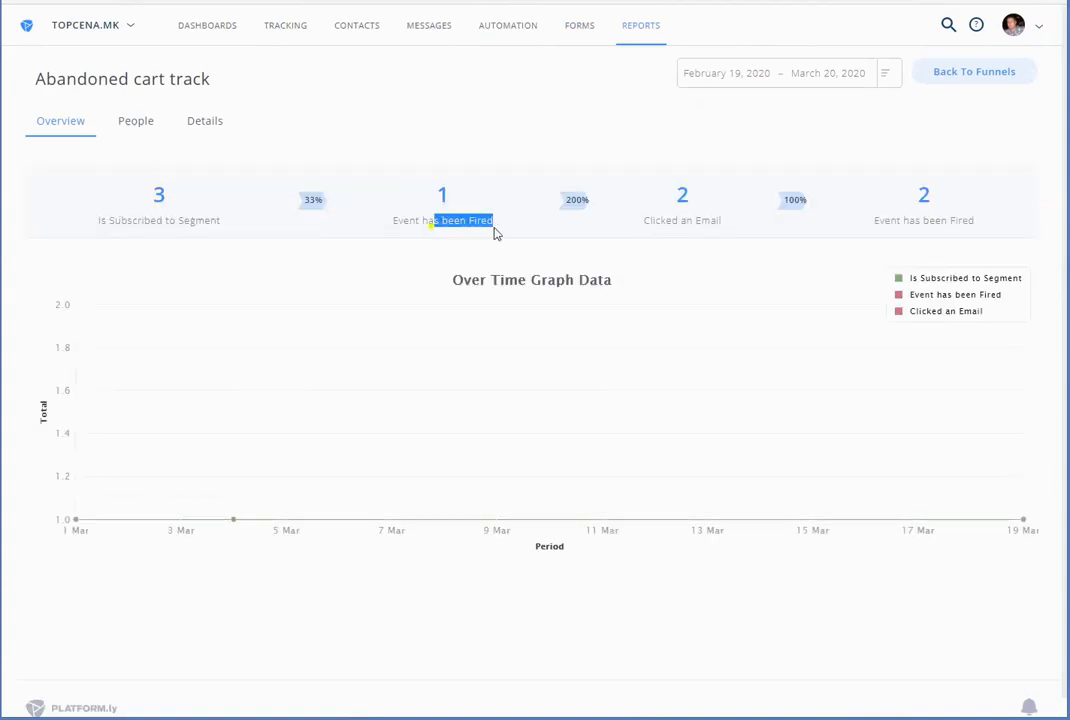
{"action": "left_click_drag", "start_coordinate": [662, 222], "coordinate": [722, 226]}
{"action": "left_click_drag", "start_coordinate": [884, 222], "coordinate": [993, 229]}
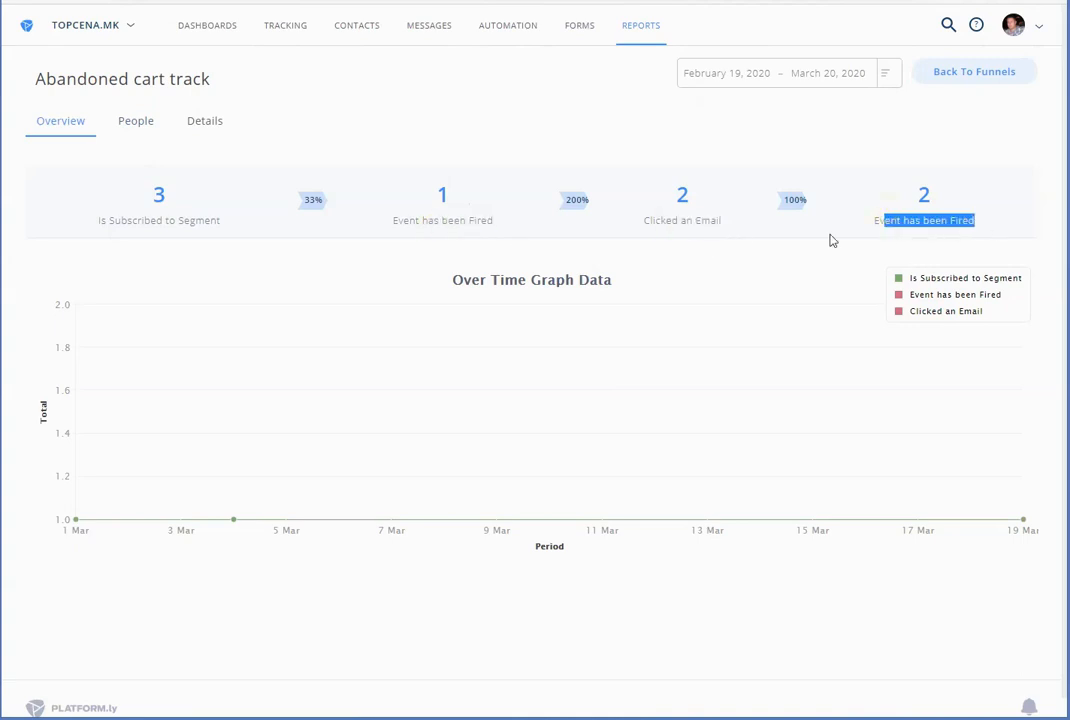
{"action": "scroll", "coordinate": [833, 247], "scroll_direction": "down", "scroll_amount": 1}
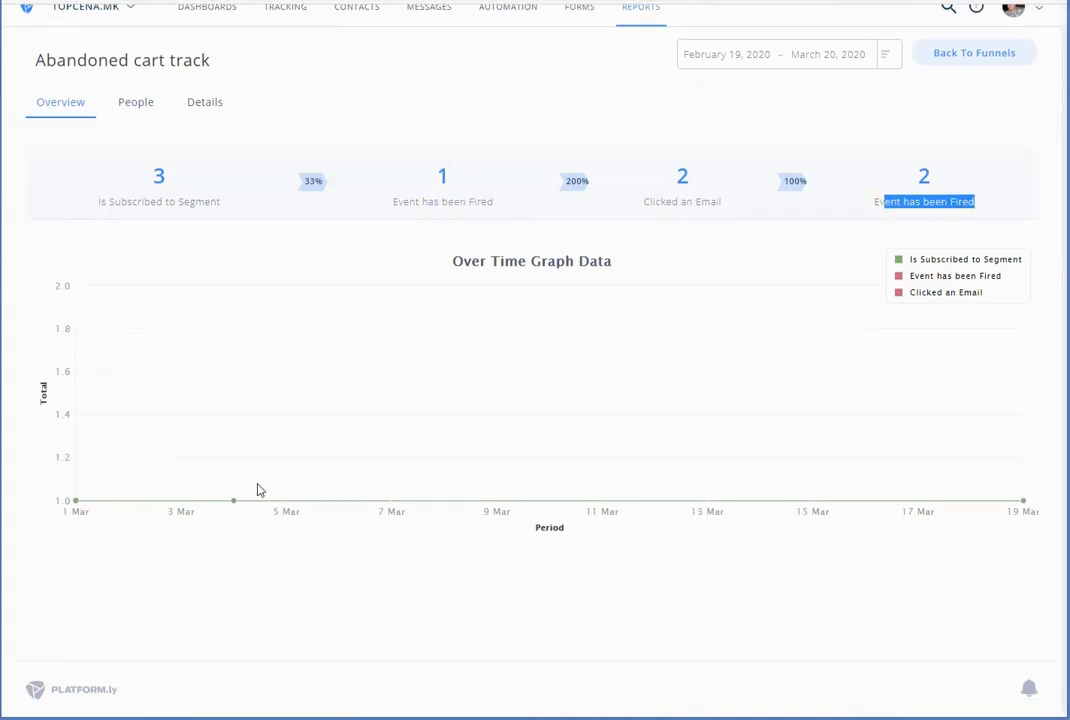
{"action": "scroll", "coordinate": [335, 372], "scroll_direction": "up", "scroll_amount": 1}
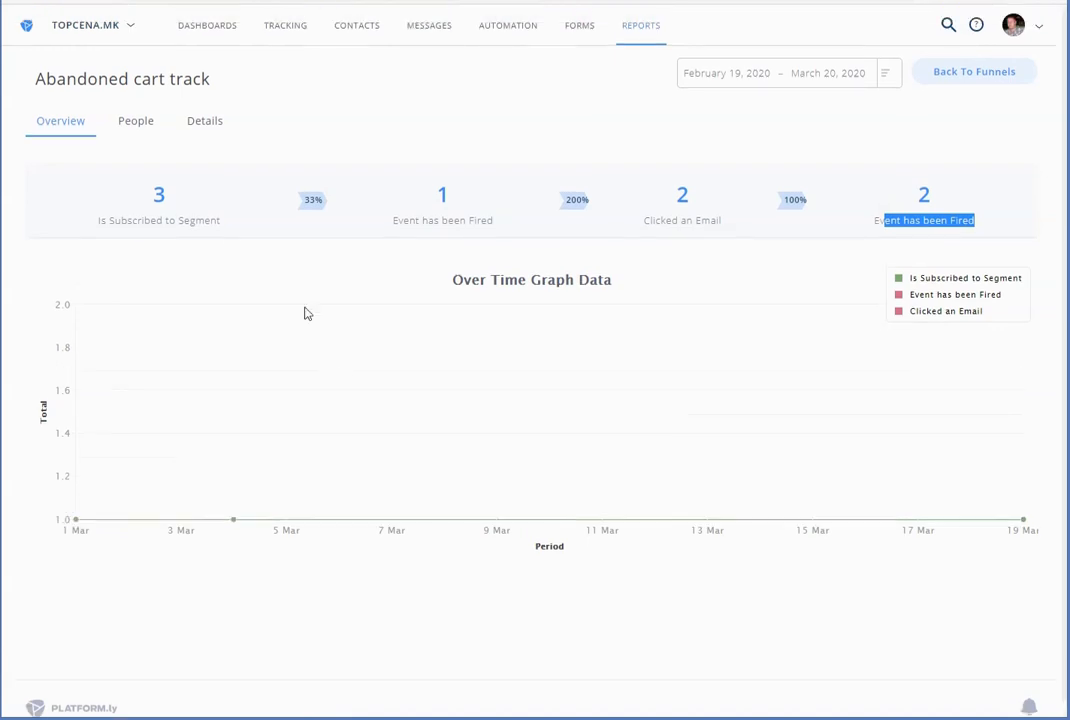
Filter the funnel's People list to March 19–20, 2020, then open the funnel step details
{"action": "left_click", "coordinate": [128, 122]}
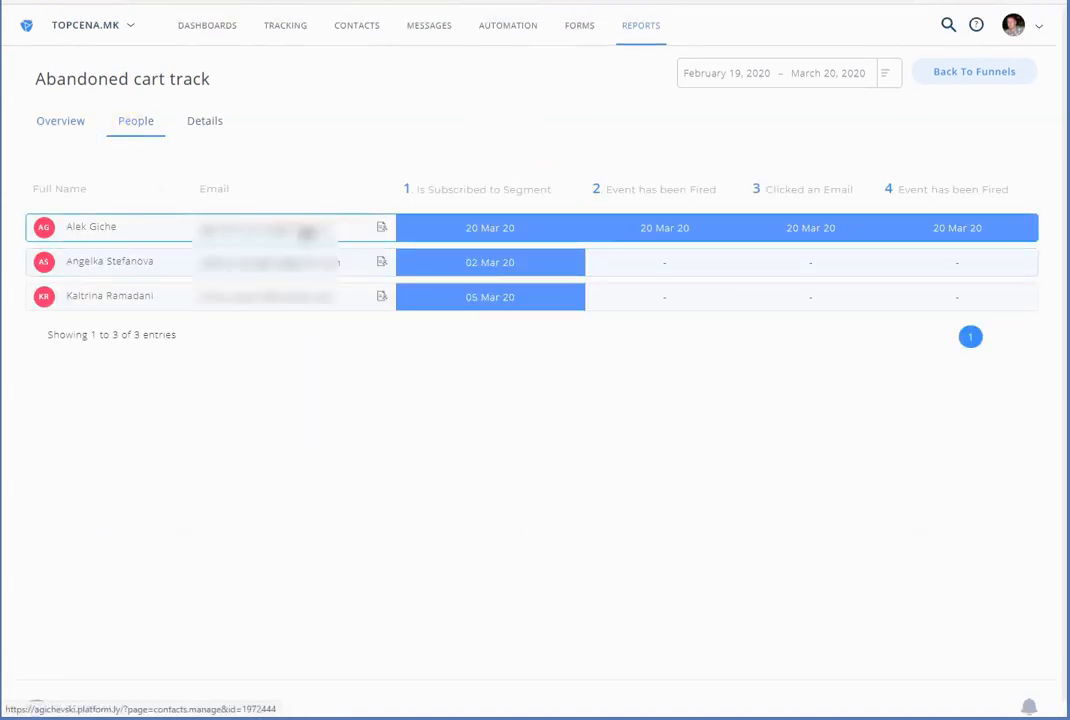
{"action": "left_click_drag", "start_coordinate": [346, 231], "coordinate": [225, 229]}
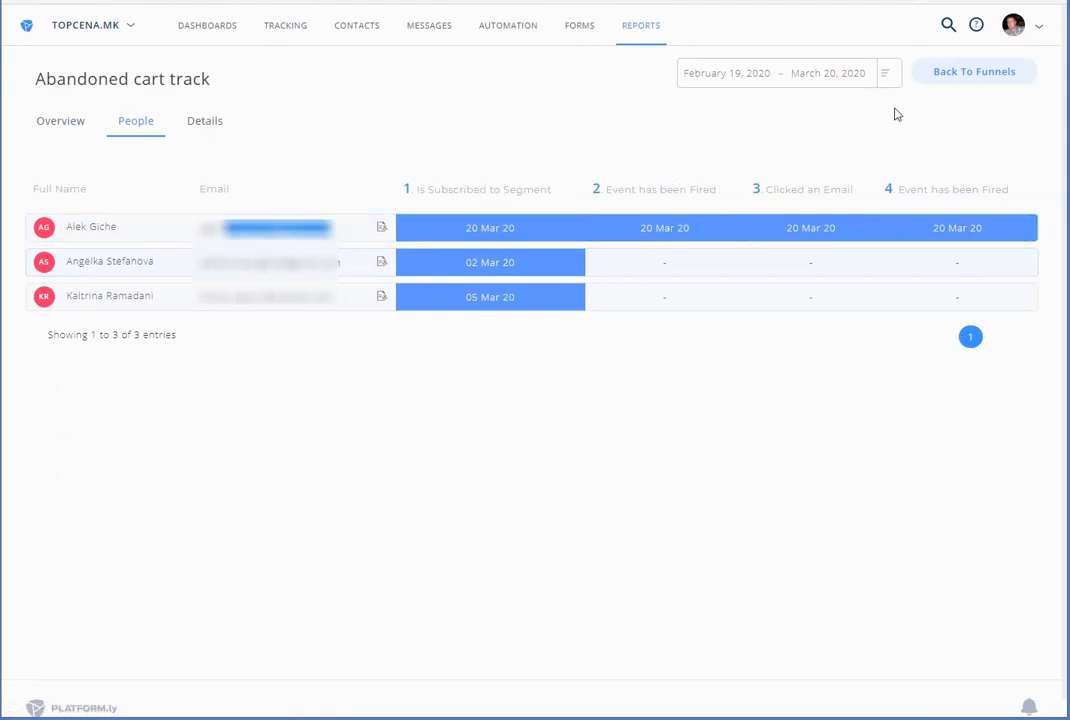
{"action": "left_click", "coordinate": [884, 74]}
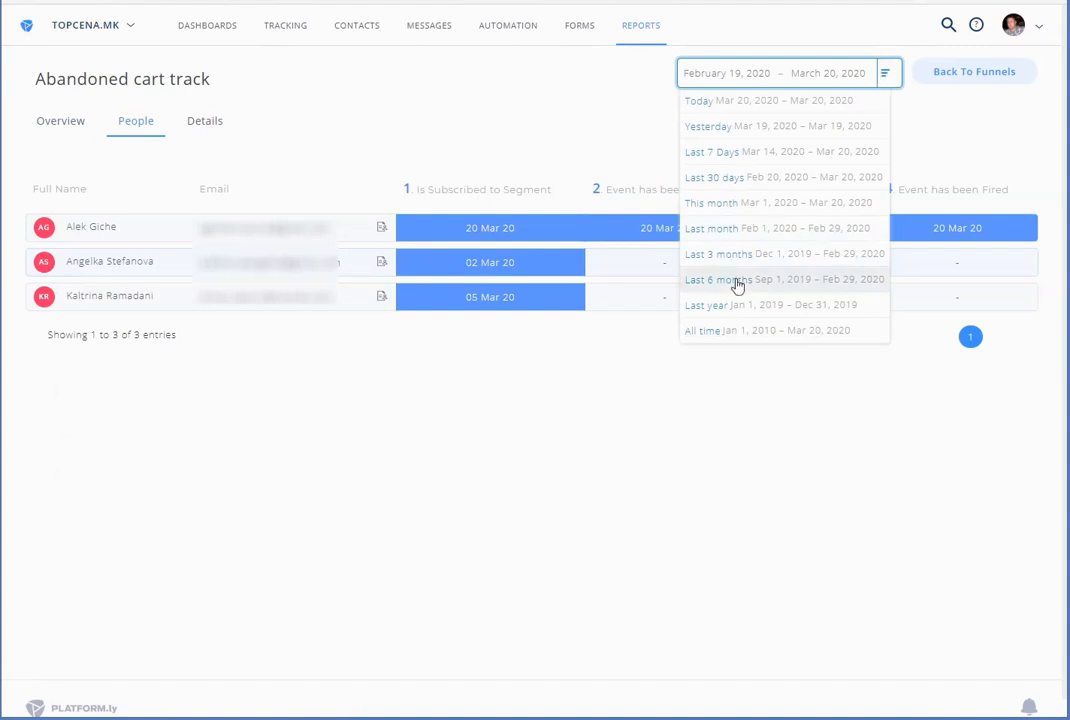
{"action": "left_click", "coordinate": [790, 74]}
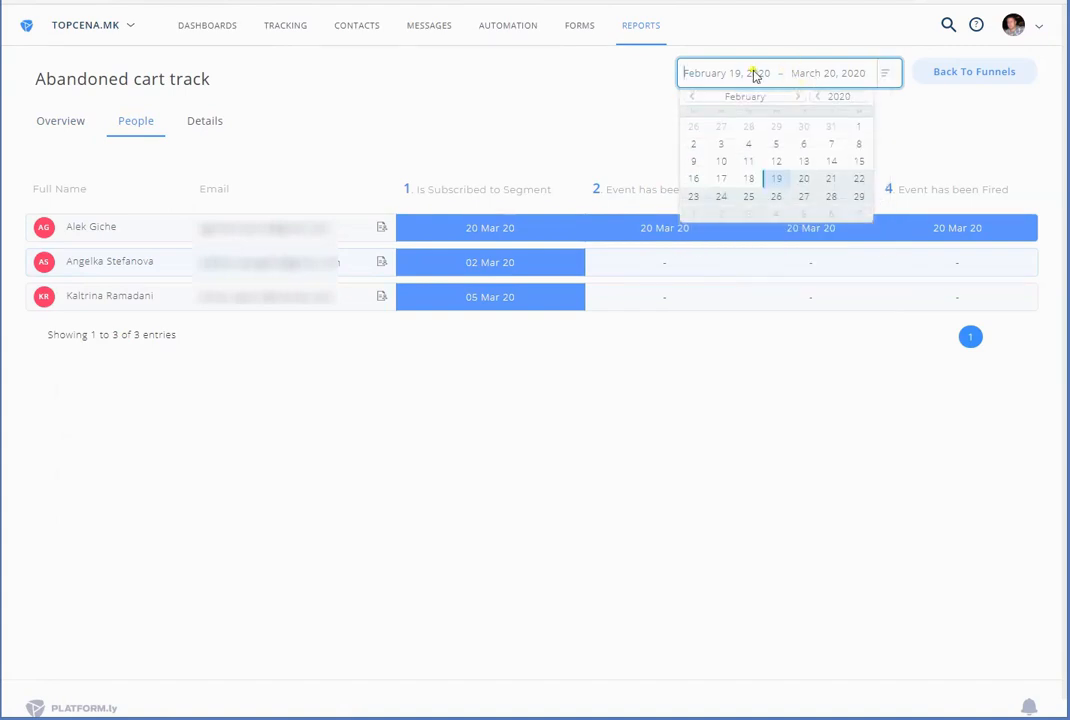
{"action": "left_click", "coordinate": [812, 76]}
{"action": "left_click", "coordinate": [755, 73]}
{"action": "left_click", "coordinate": [794, 99]}
{"action": "left_click", "coordinate": [805, 163]}
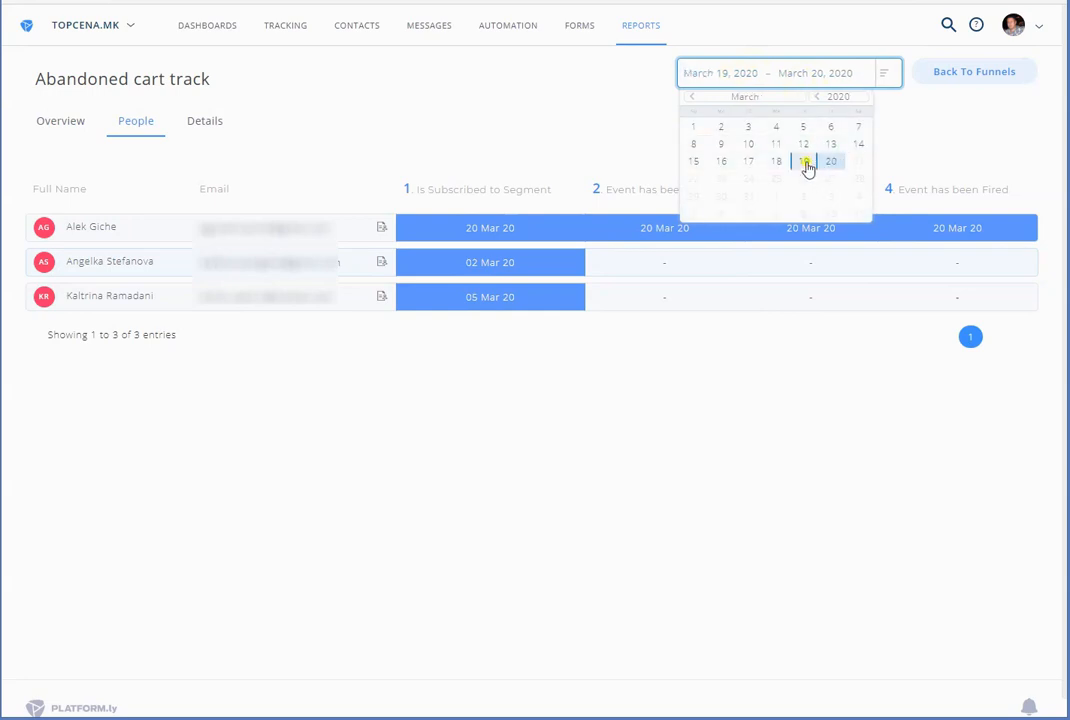
{"action": "left_click", "coordinate": [830, 163]}
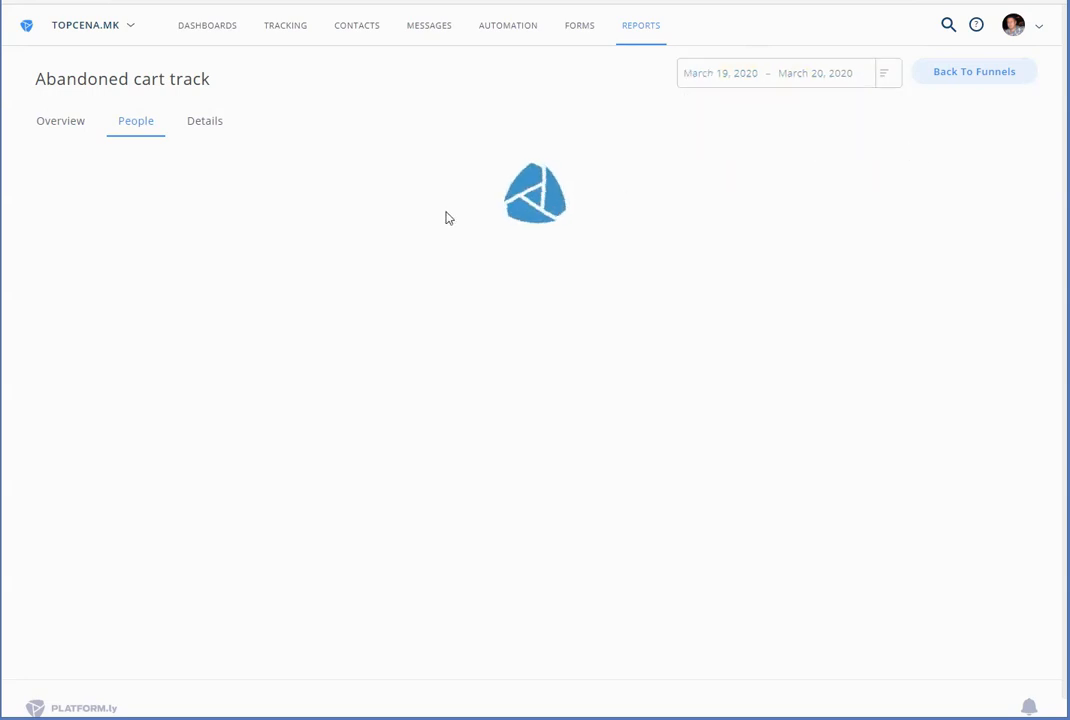
{"action": "left_click_drag", "start_coordinate": [421, 222], "coordinate": [487, 225]}
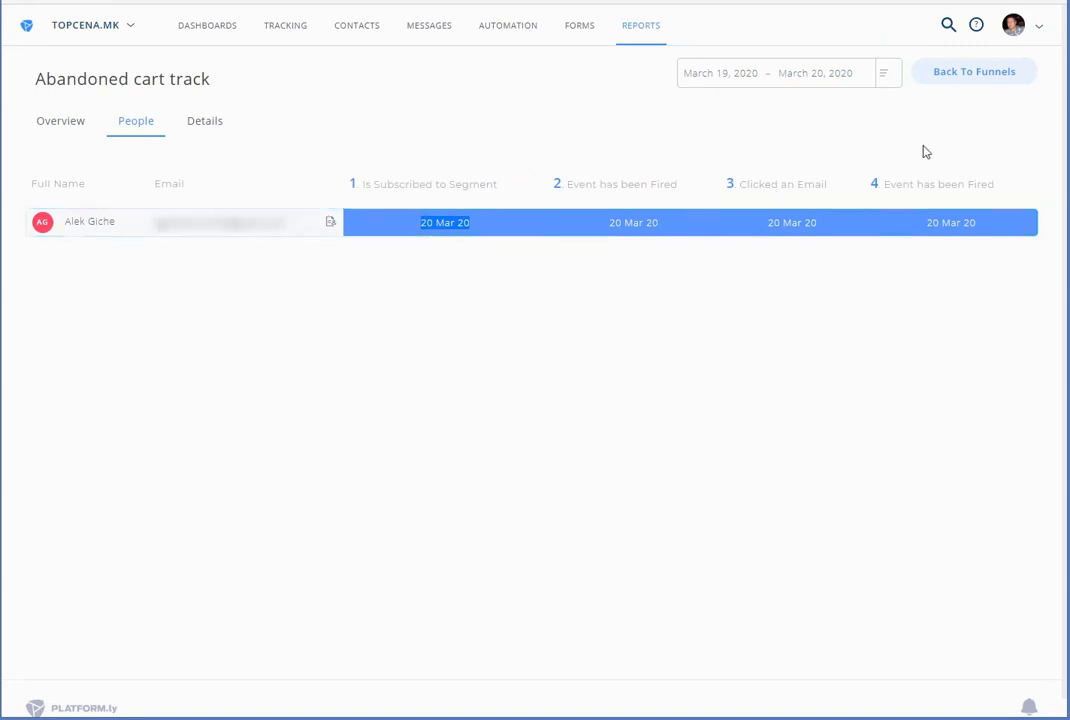
{"action": "left_click", "coordinate": [186, 124]}
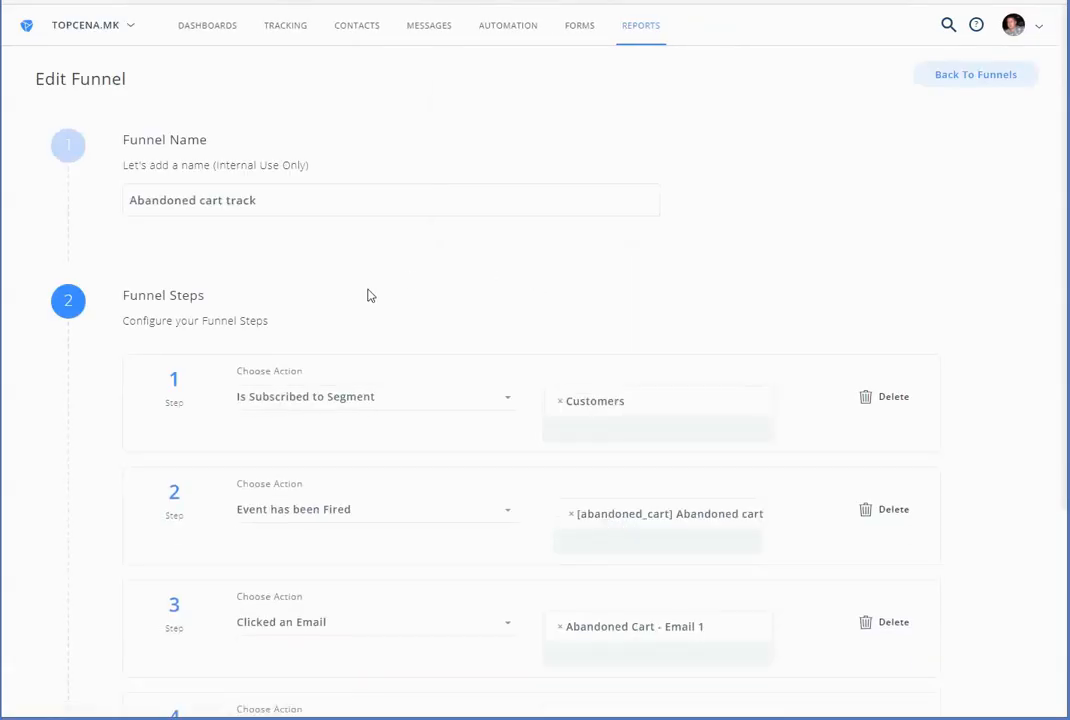
Scroll through the Abandoned cart track funnel's steps 1–4, ending on the abandoned_cart_recovered event
{"action": "scroll", "coordinate": [587, 418], "scroll_direction": "down", "scroll_amount": 2}
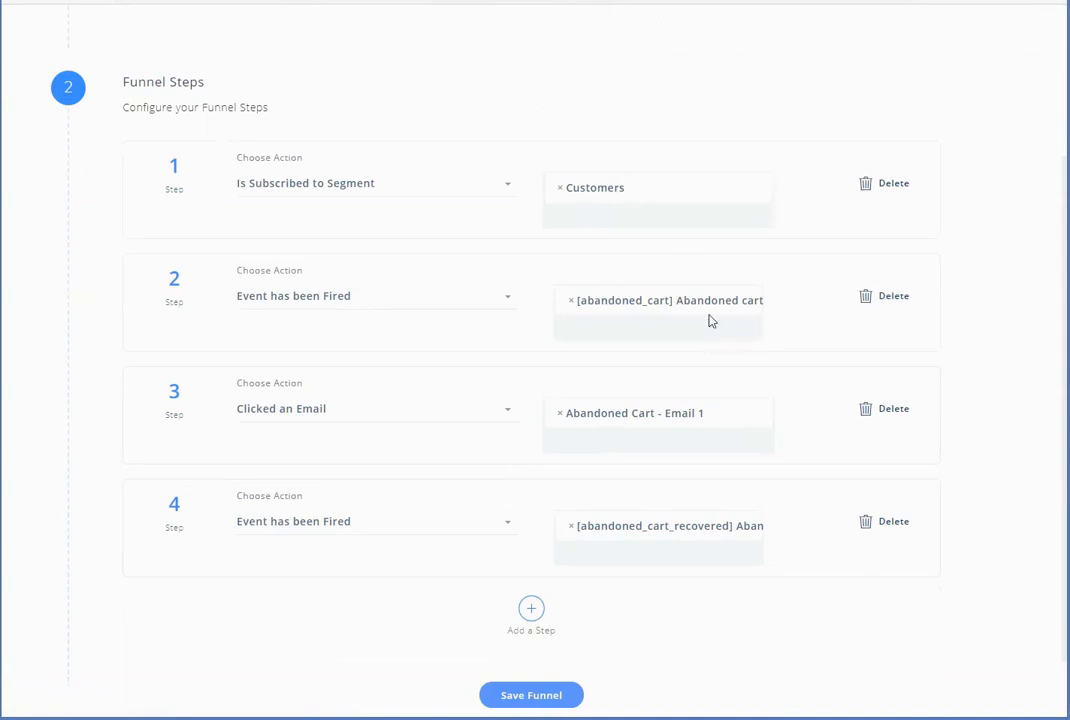
{"action": "scroll", "coordinate": [683, 313], "scroll_direction": "down", "scroll_amount": 1}
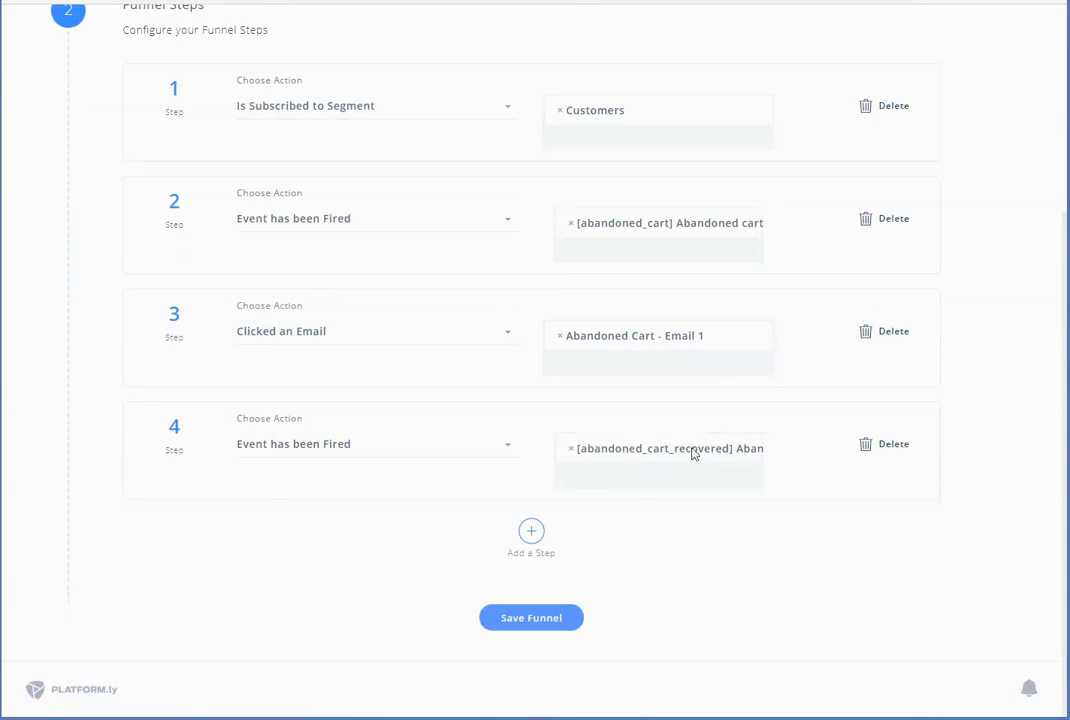
{"action": "scroll", "coordinate": [687, 471], "scroll_direction": "up", "scroll_amount": 3}
{"action": "mouse_move", "coordinate": [645, 28]}
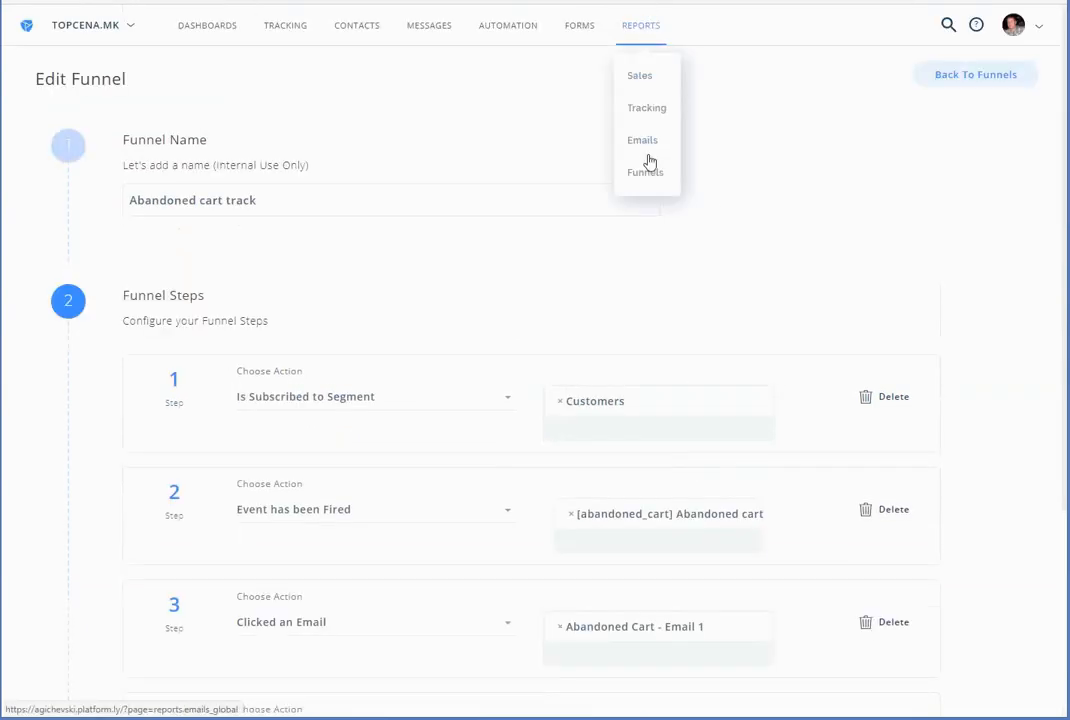